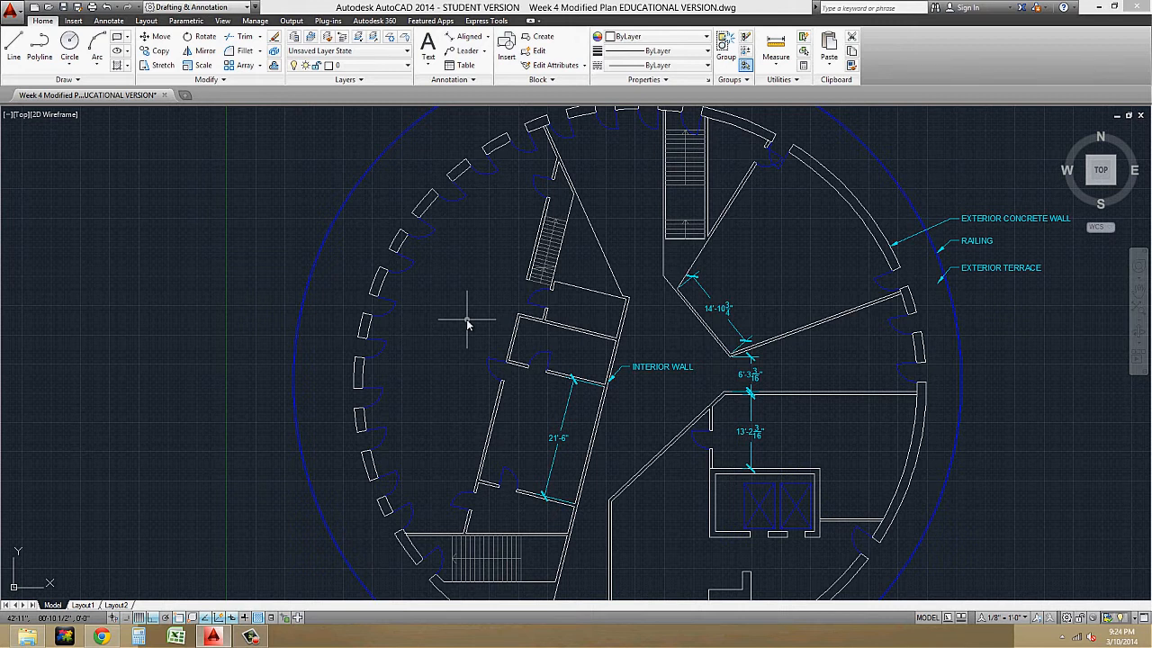
Step: Show the tool palettes and enlarge the palette window so its tool names are fully readable
key(ctrl+3)
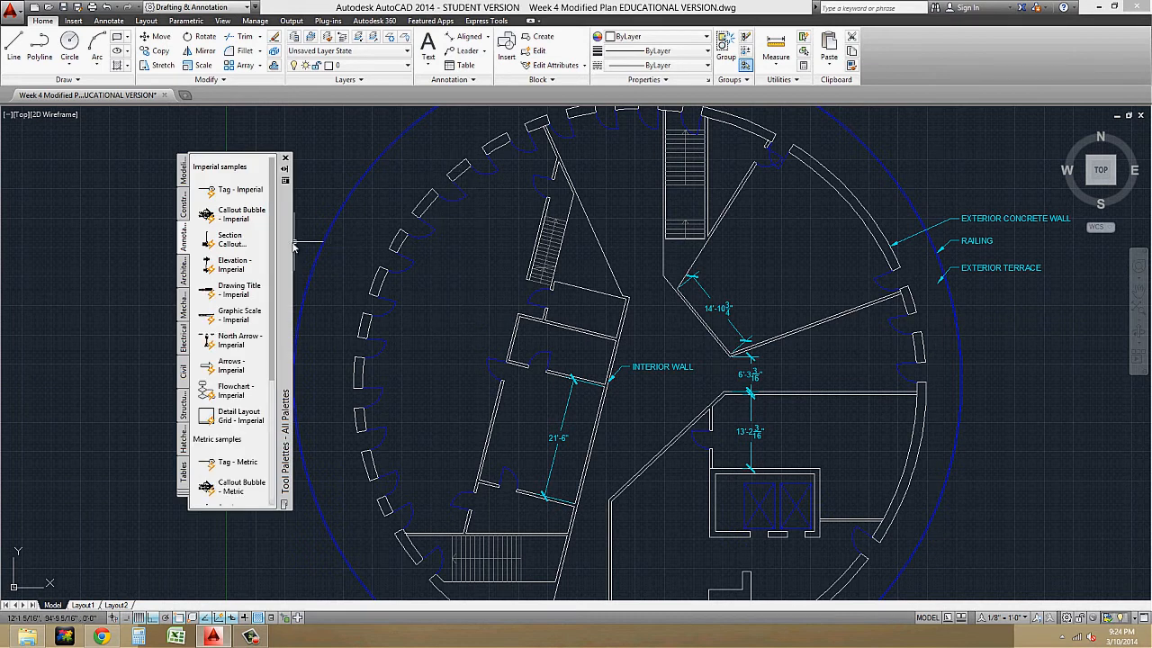
drag(295, 504, 412, 578)
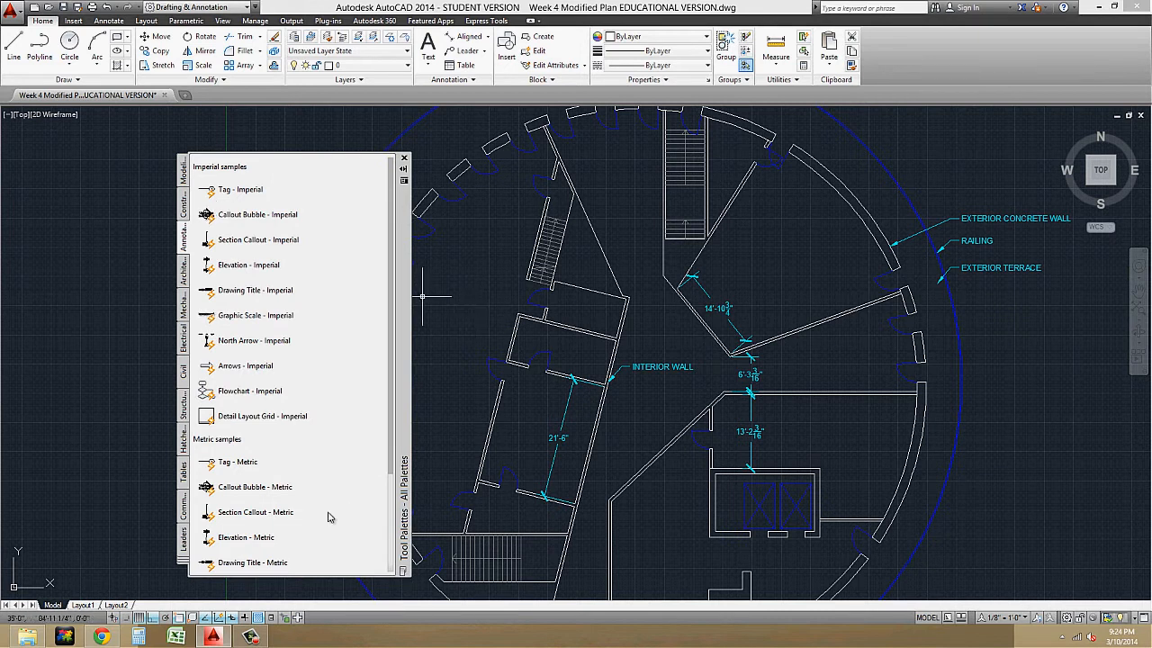
Step: Look through the available tool palettes, including architectural, mechanical, structural, hatch and electrical samples
click(185, 188)
click(185, 203)
click(184, 265)
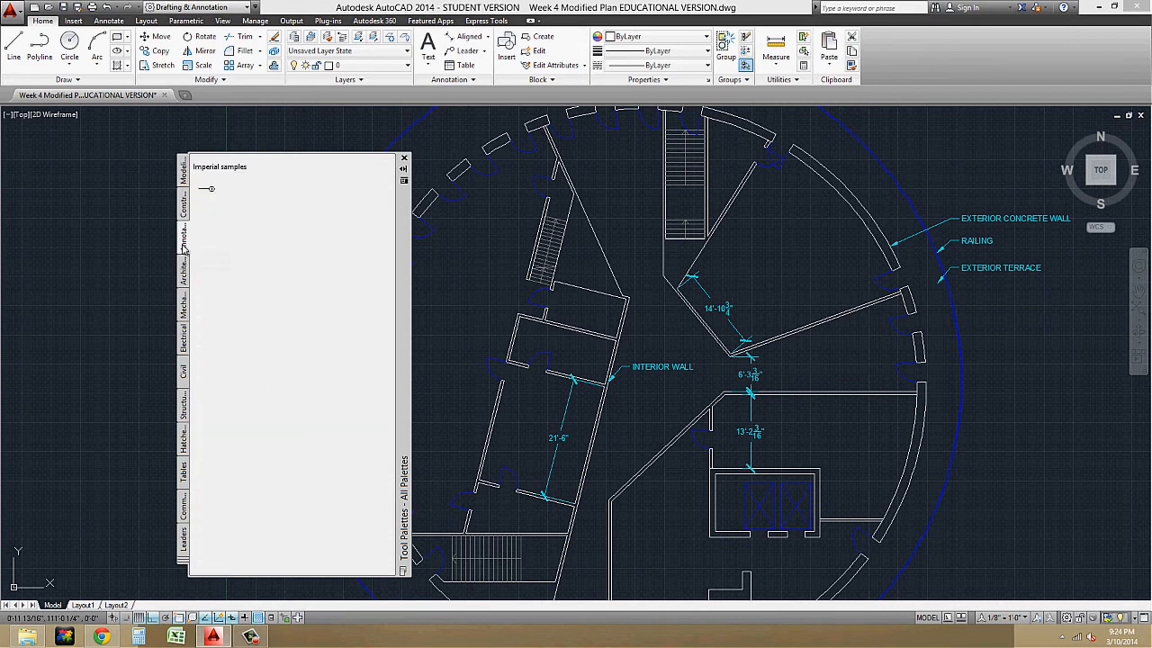
click(184, 265)
click(184, 306)
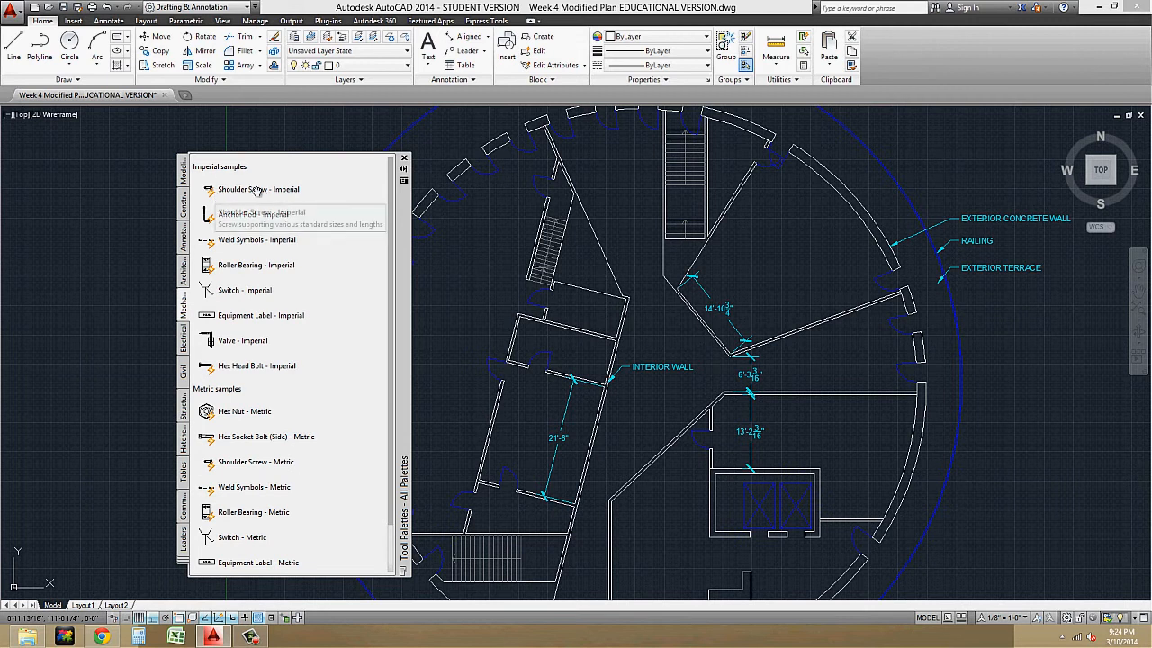
click(180, 373)
click(183, 407)
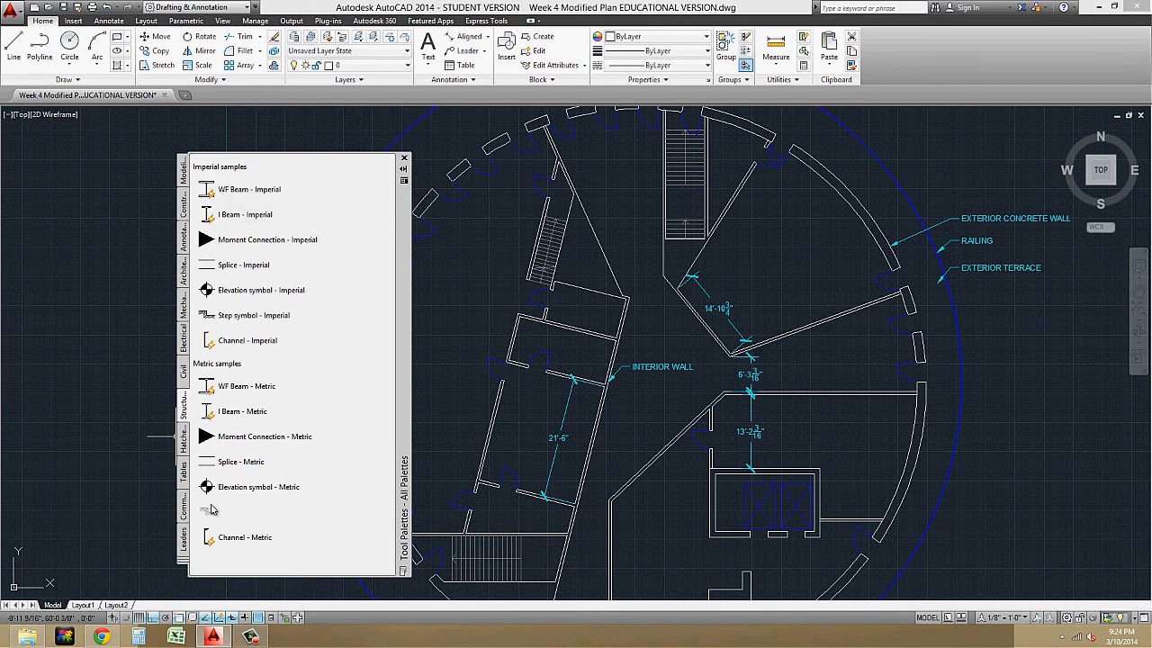
click(184, 441)
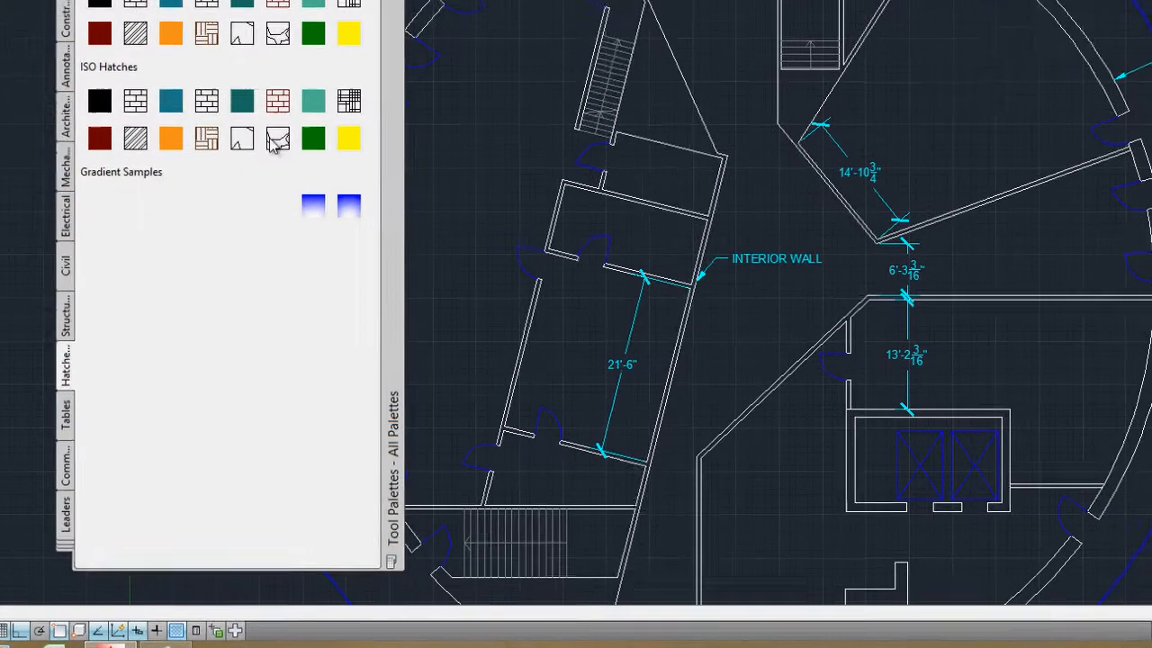
click(61, 219)
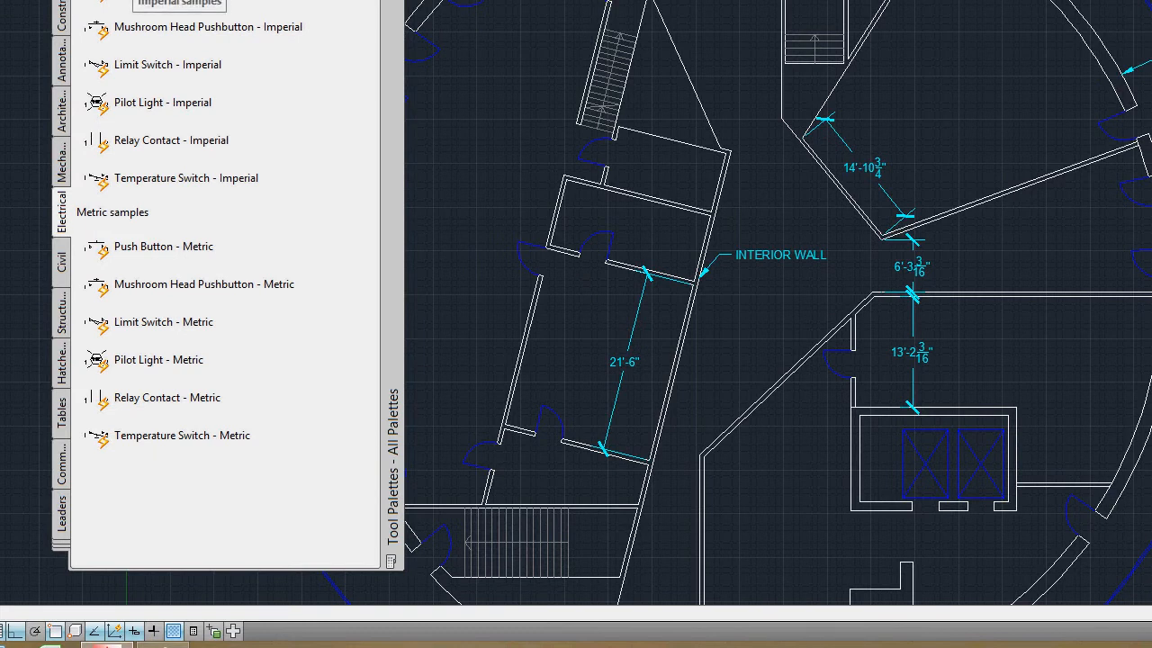
Step: Switch to the Annotation tool palette and move the palette window clear of the floor plan
click(58, 546)
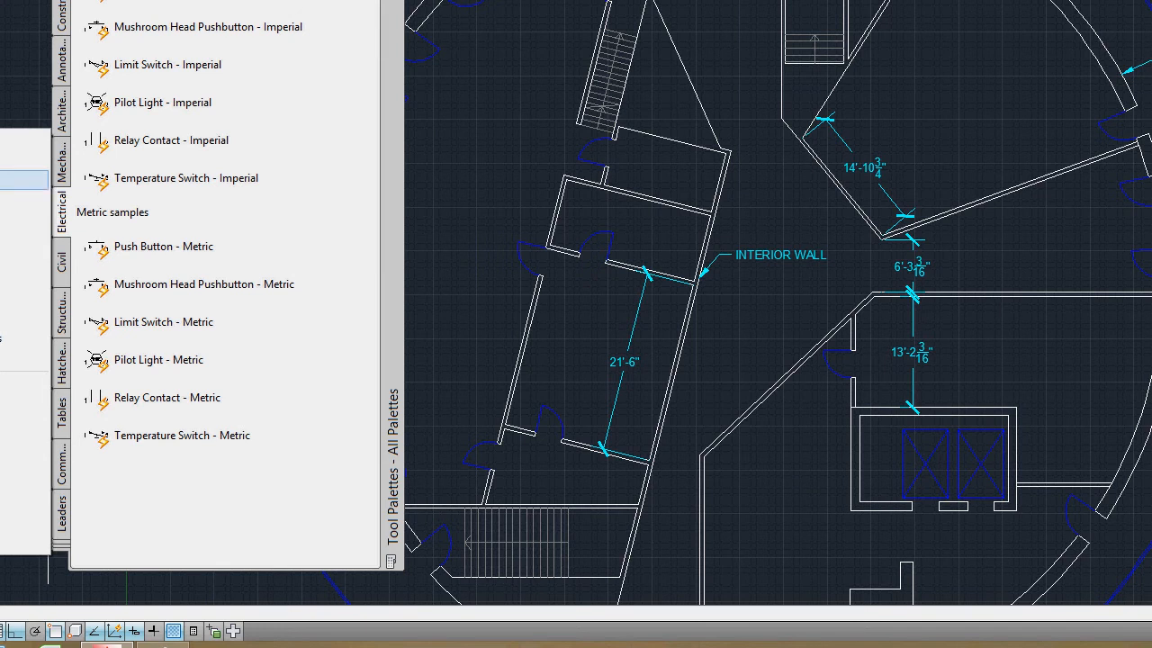
click(27, 180)
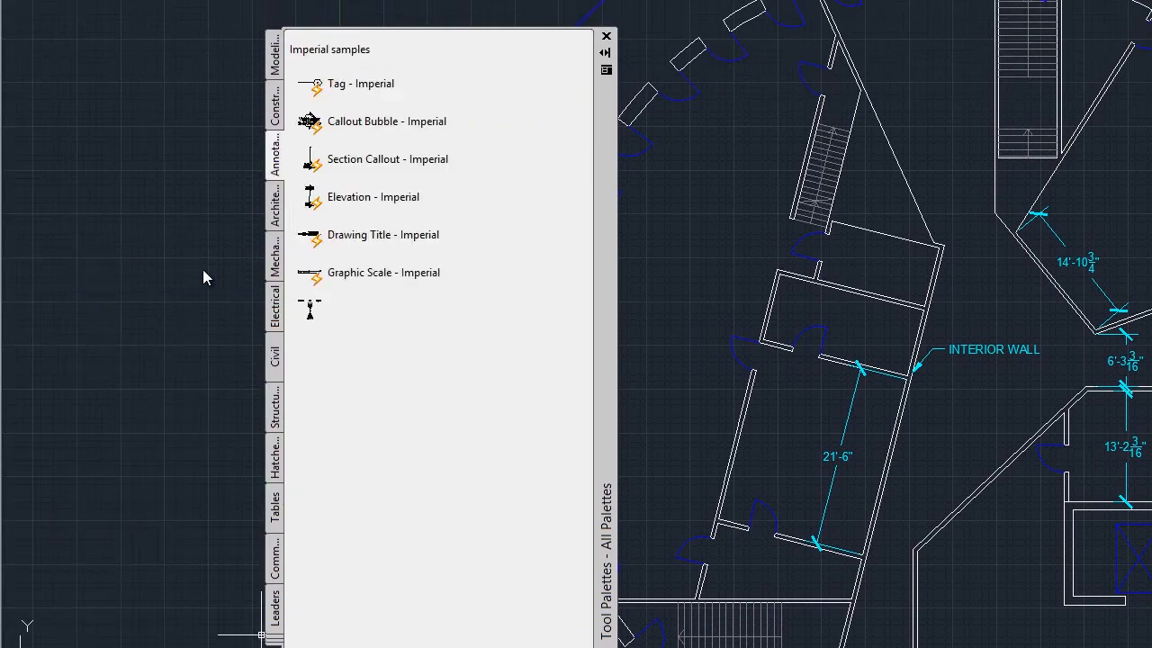
mouse_move(611, 201)
mouse_down()
mouse_move(585, 180)
mouse_move(497, 177)
mouse_up()
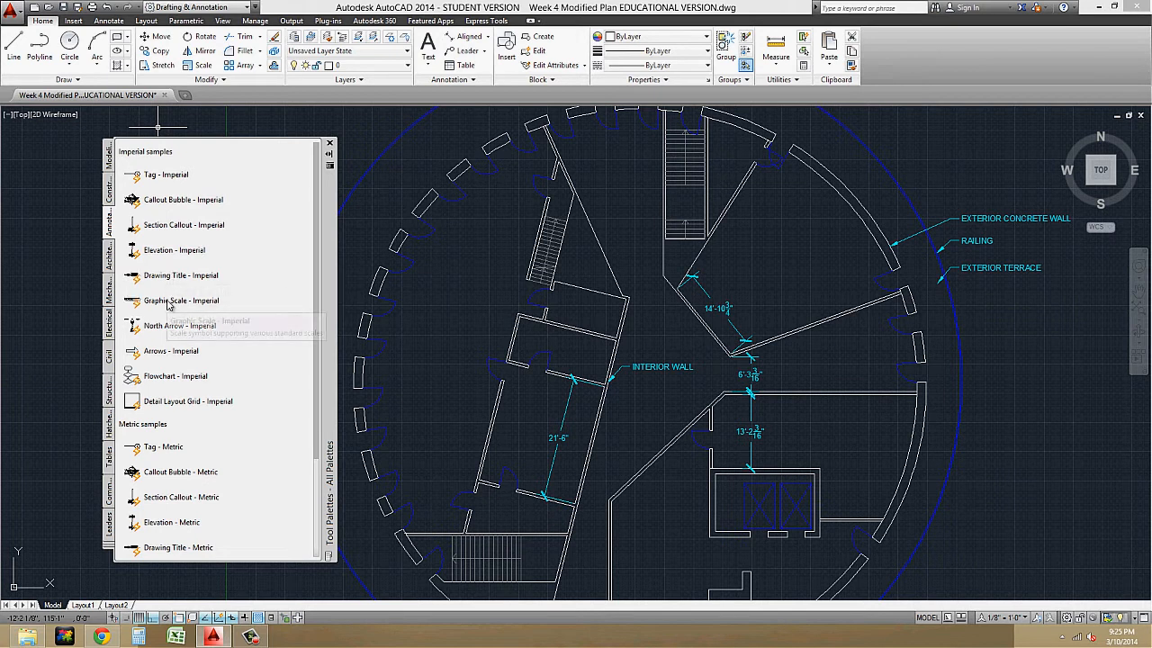
drag(329, 329, 261, 334)
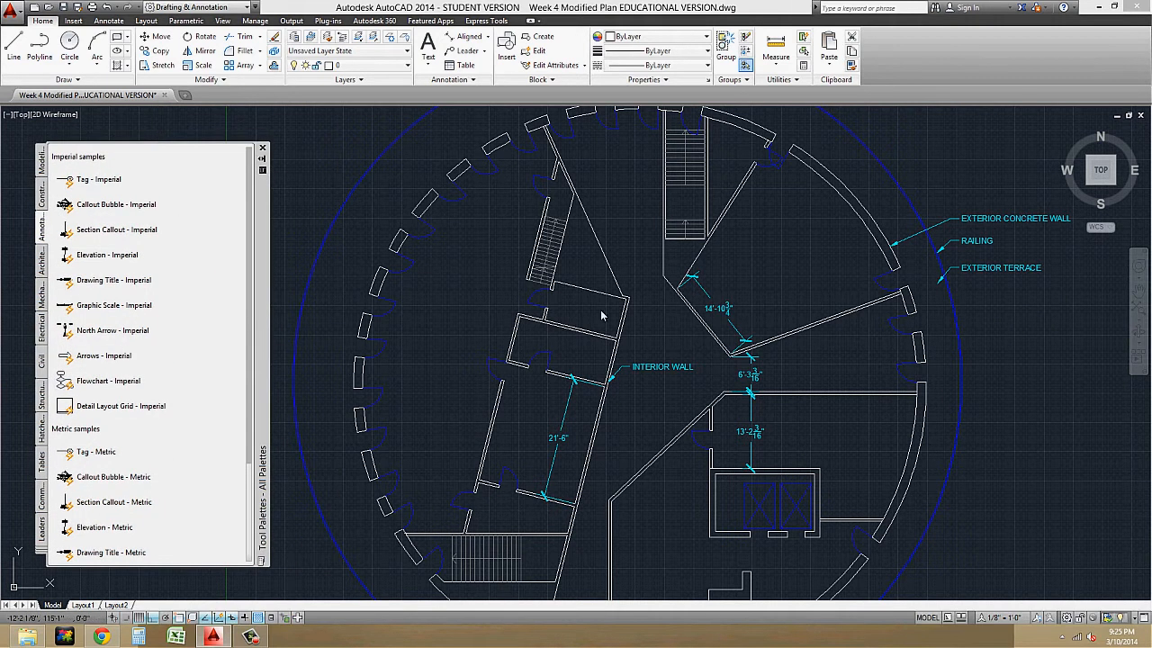
Step: Insert a Callout Bubble - Imperial symbol in the open area west of the interior rooms
scroll(602, 315, down, 3)
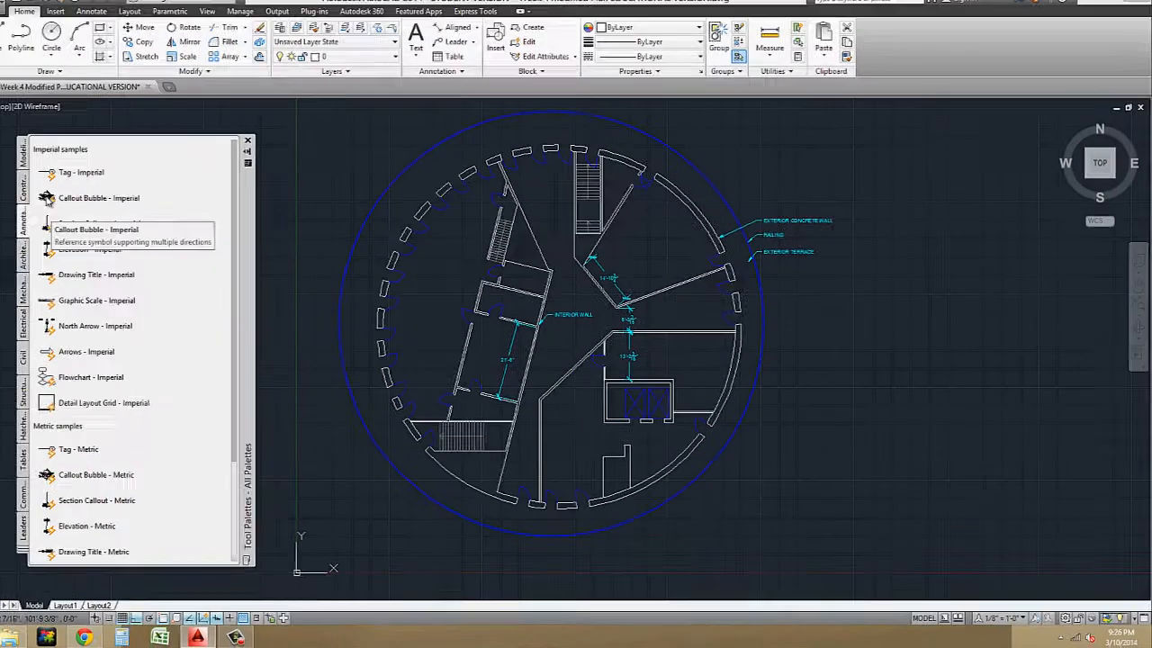
click(89, 211)
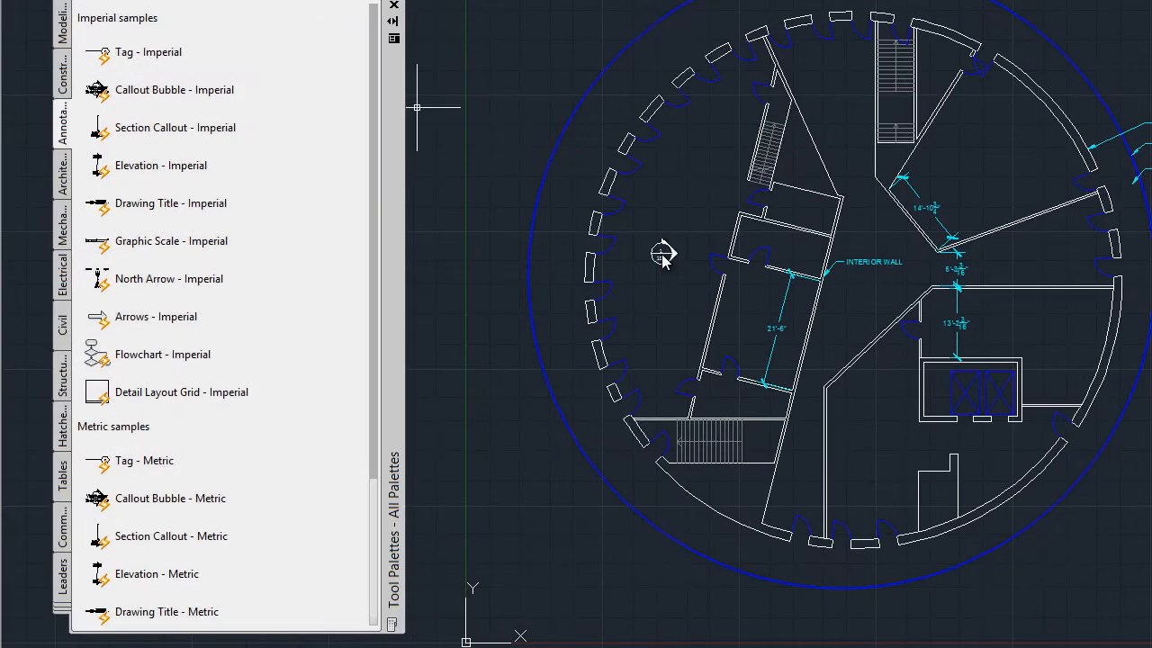
click(661, 255)
scroll(661, 254, up, 4)
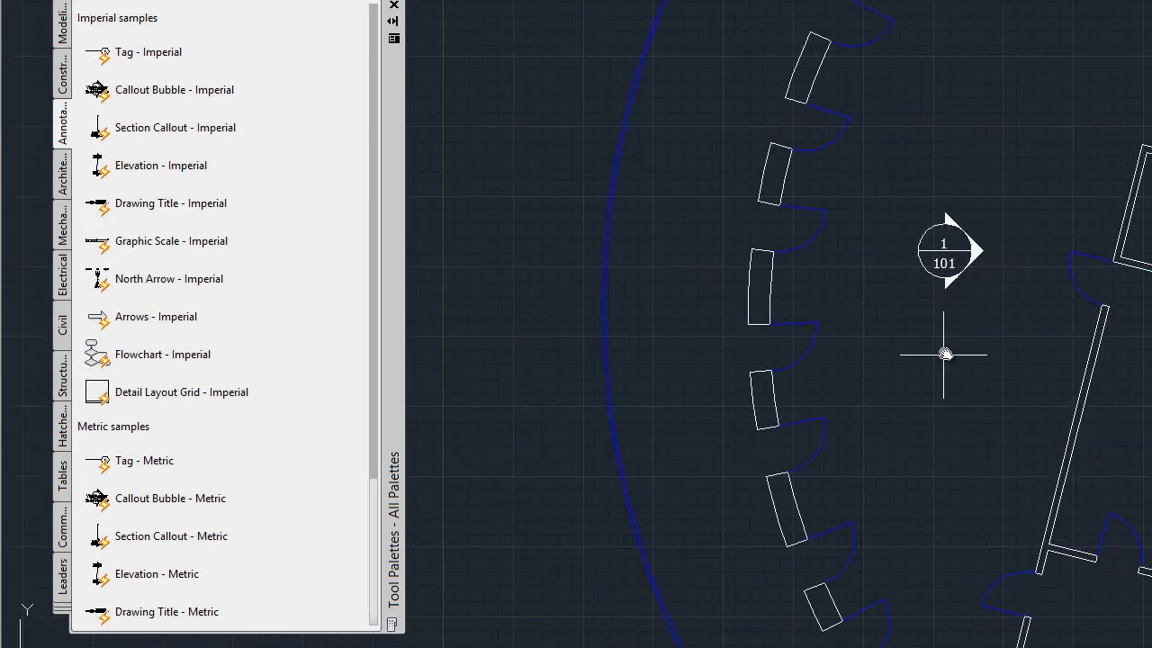
middle_drag(1039, 288, 861, 264)
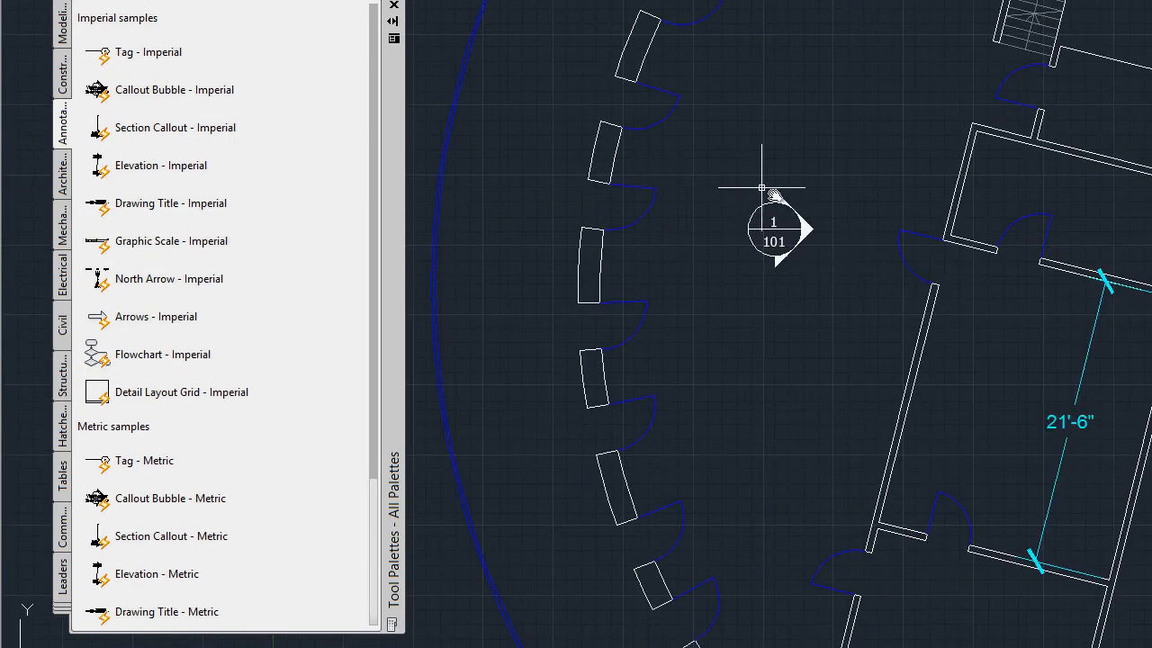
Step: Open the callout bubble's properties and examine its annotative scale list
click(780, 202)
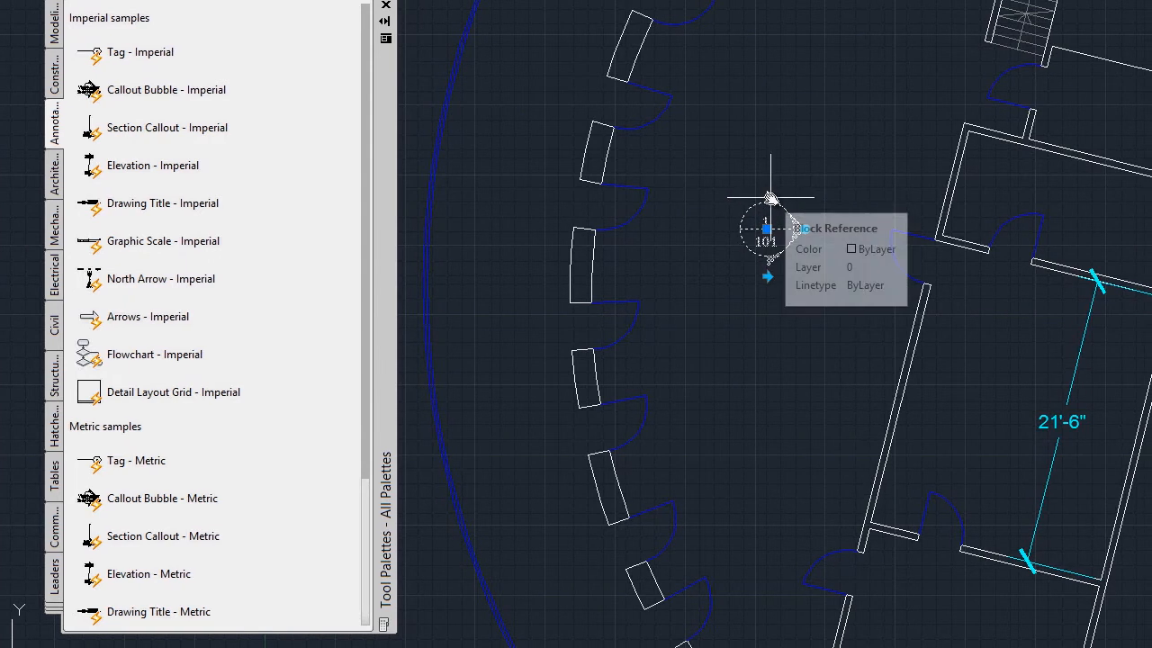
key(ctrl+1)
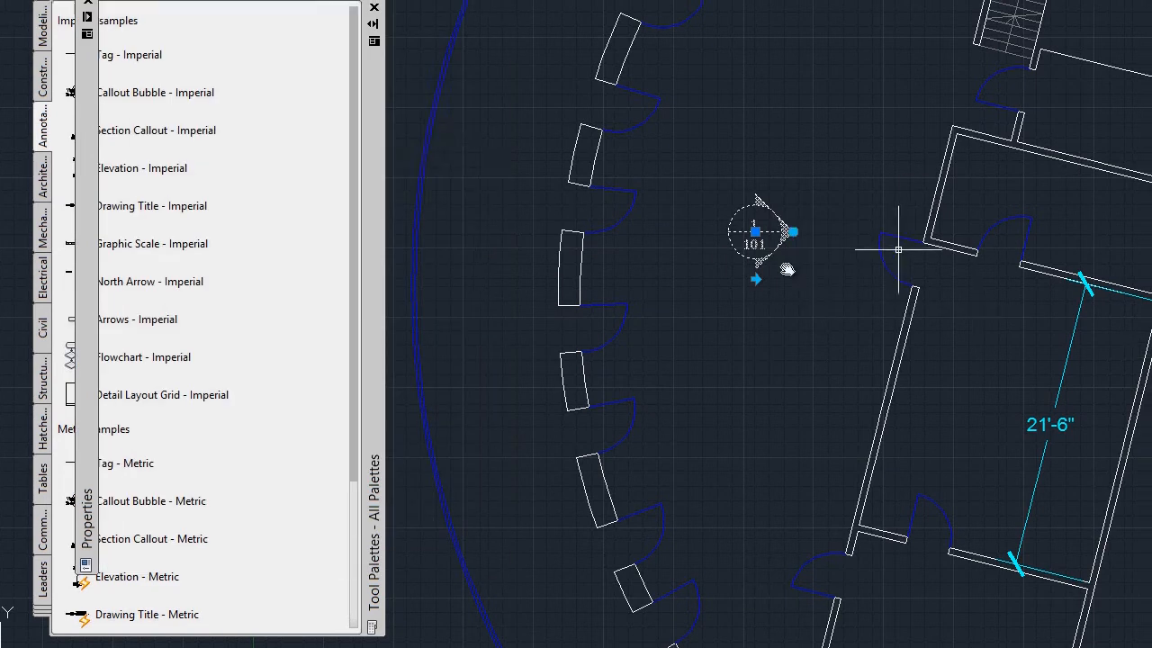
mouse_move(94, 270)
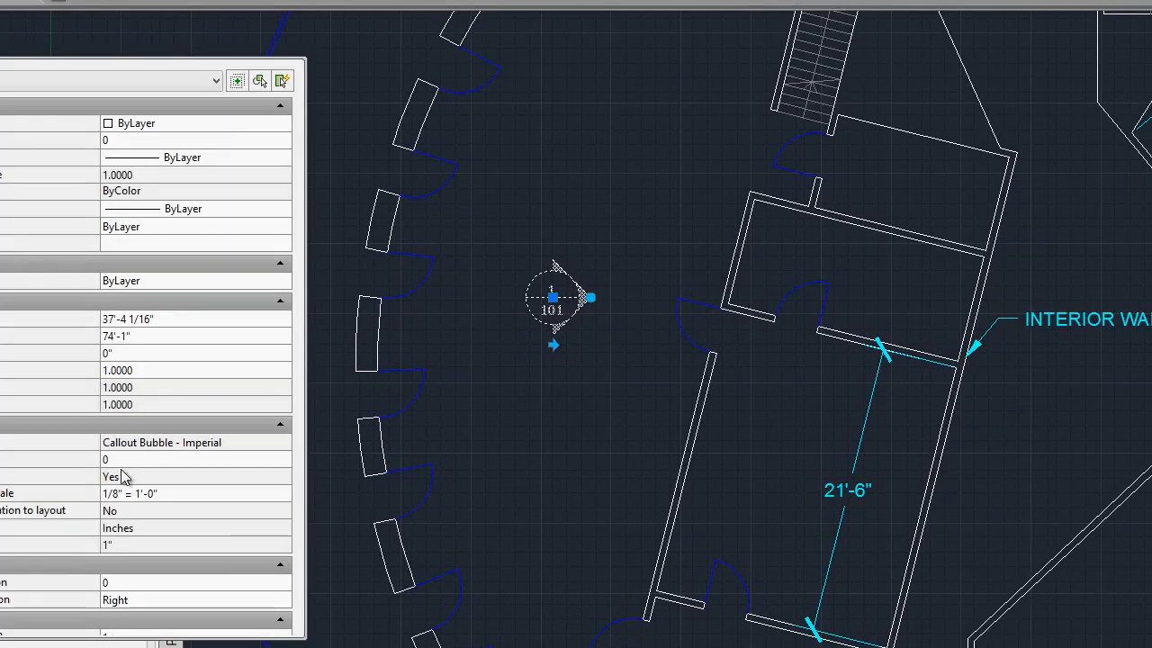
click(206, 495)
click(282, 495)
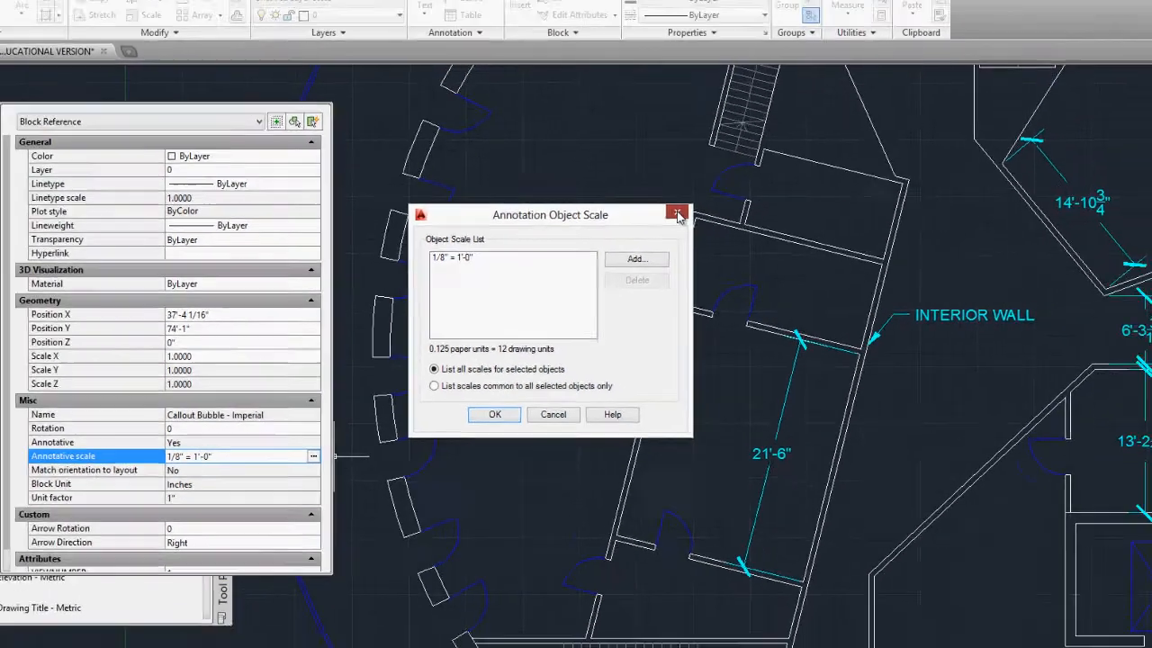
click(732, 194)
middle_drag(501, 293, 545, 298)
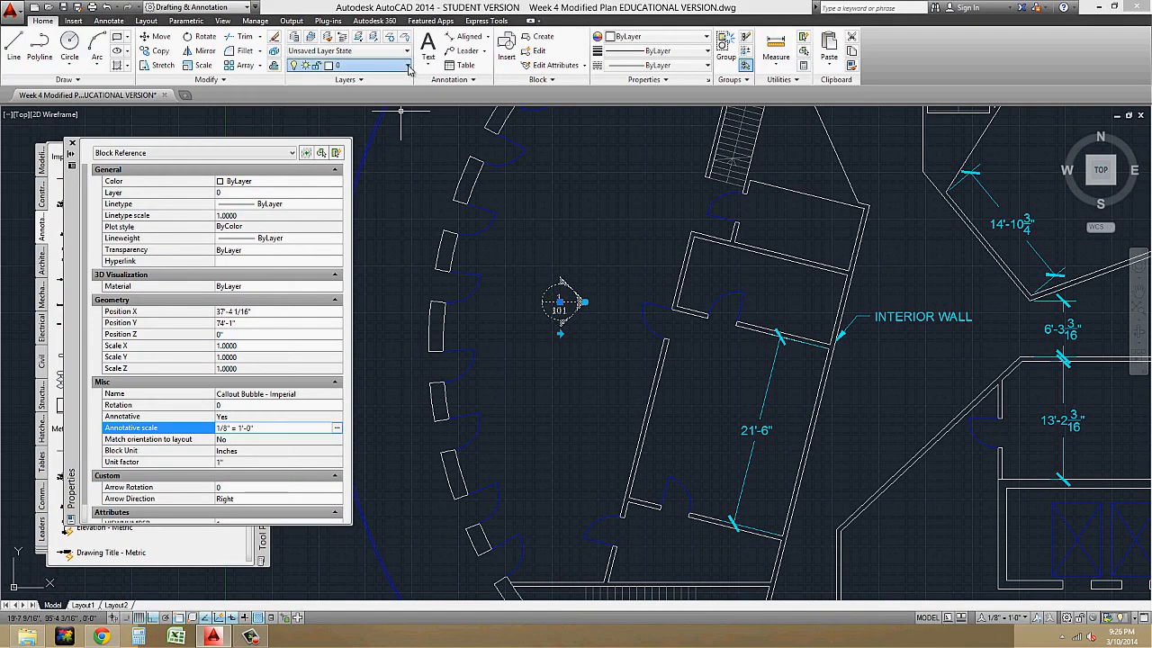
Step: Assign the callout bubble to the a-plan-iden layer and clear the selection
click(408, 66)
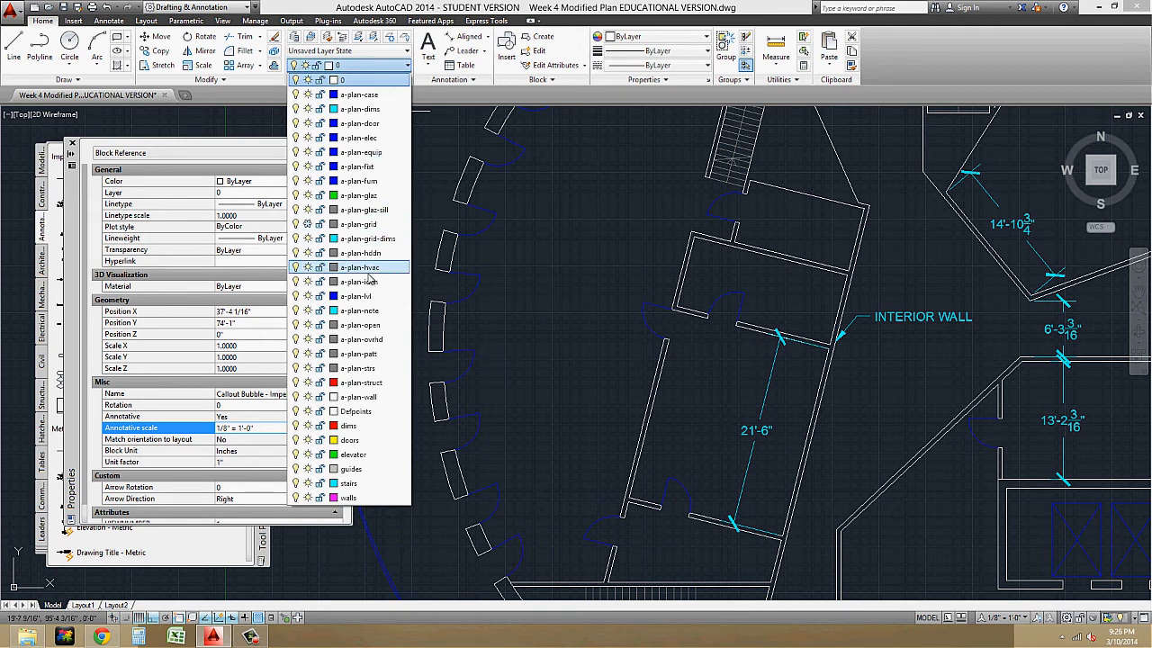
click(369, 281)
key(Escape)
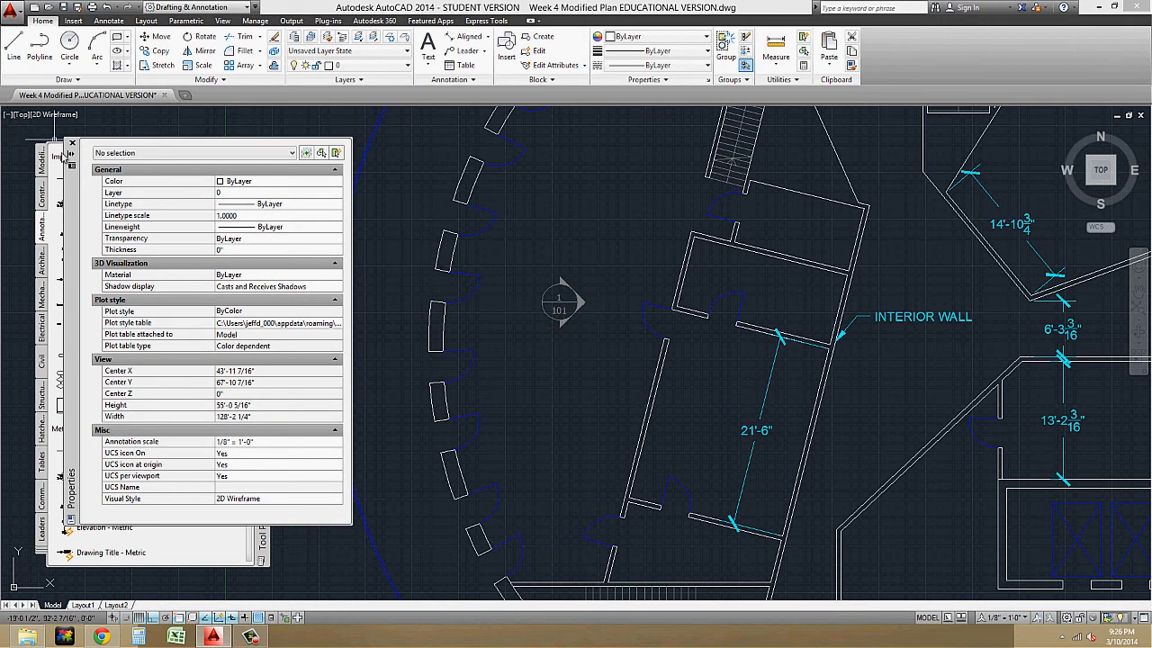
Step: Collapse the Properties and Tool Palettes windows to their title bars to free up the drawing area
scroll(514, 306, up, 4)
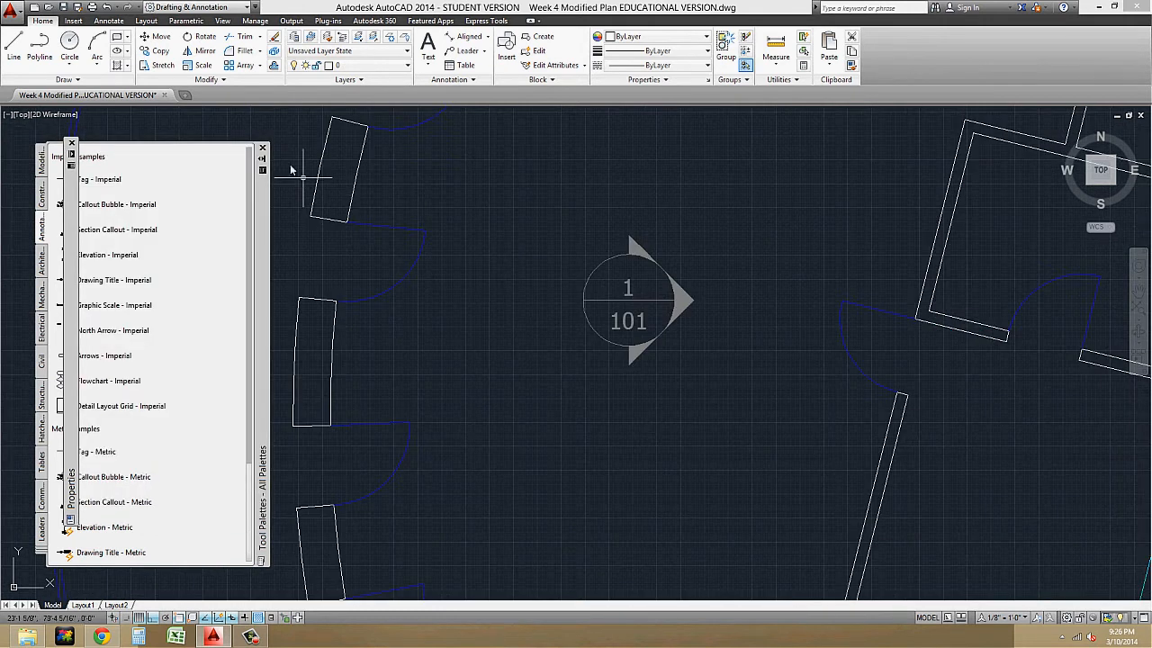
click(262, 160)
middle_drag(627, 336, 566, 310)
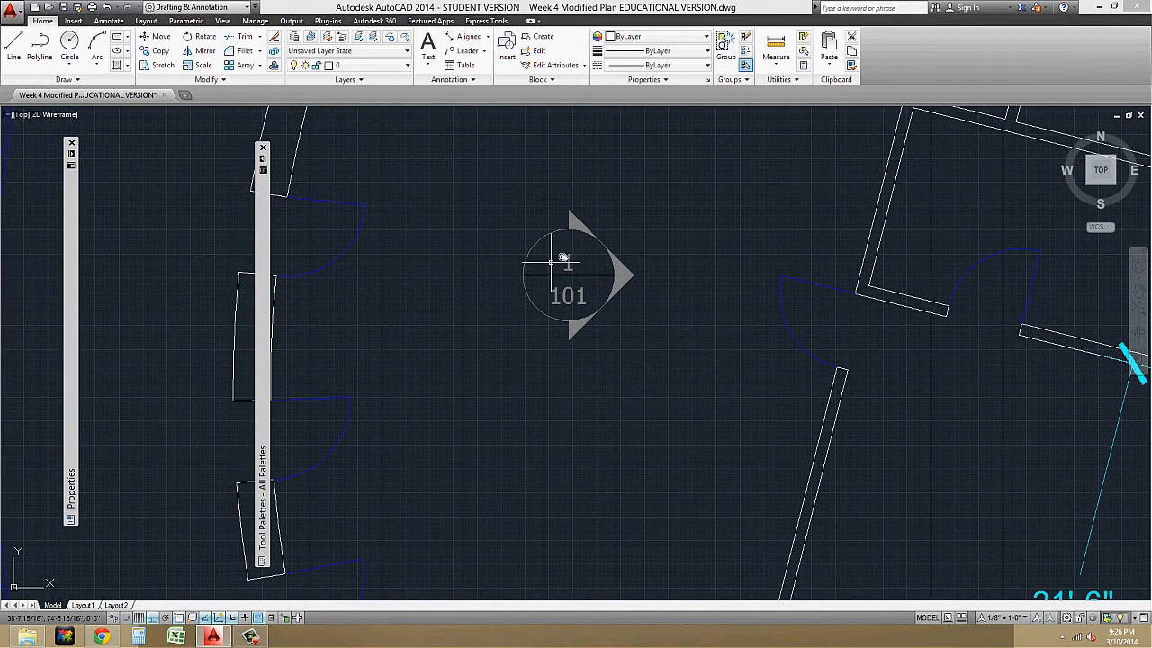
Step: Open the callout bubble's attributes and examine its view number and sheet number values
scroll(584, 281, up, 2)
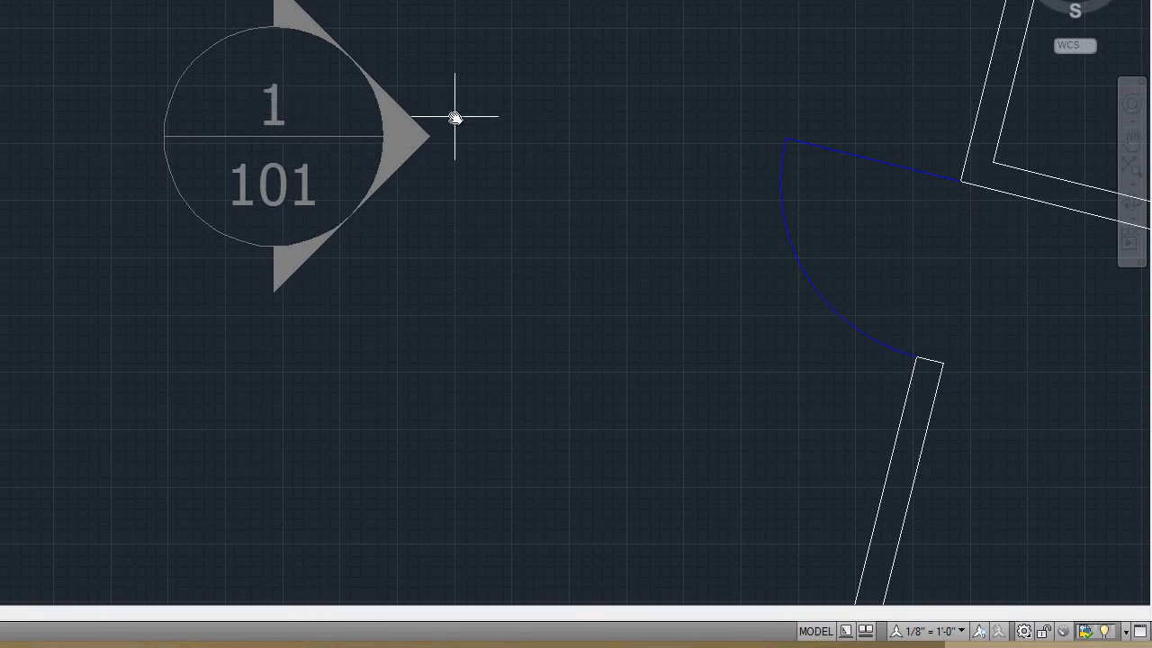
double_click(270, 96)
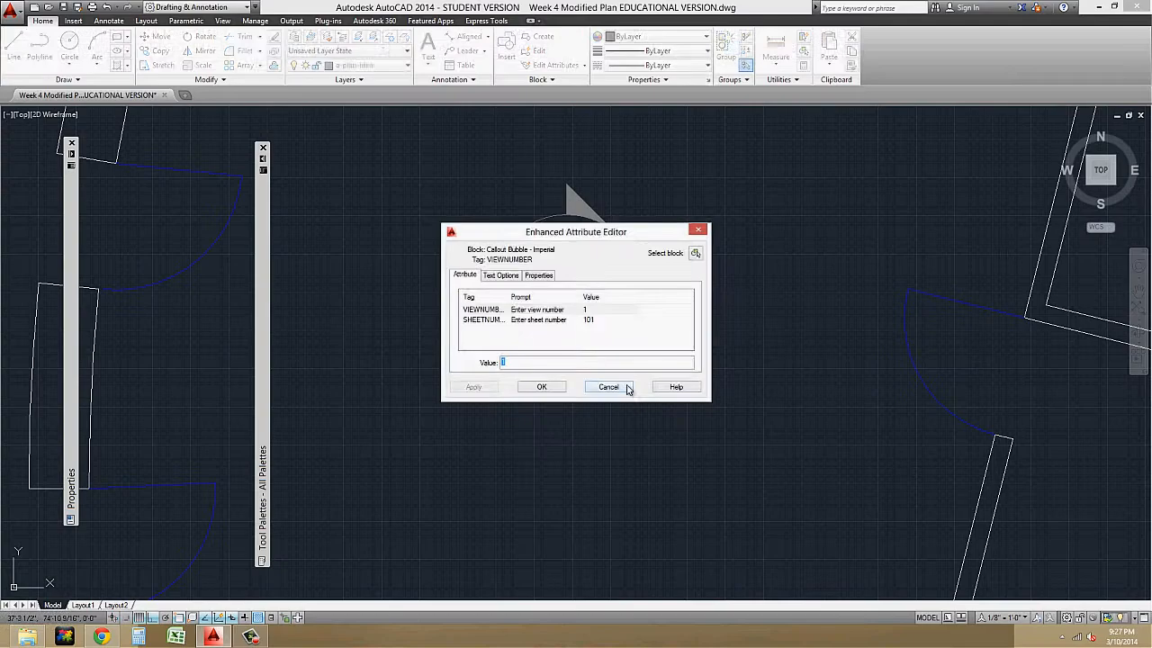
click(505, 340)
Step: Copy the callout bubble into the interior room with the 21'-6" dimension
scroll(746, 321, down, 2)
middle_drag(746, 321, 673, 394)
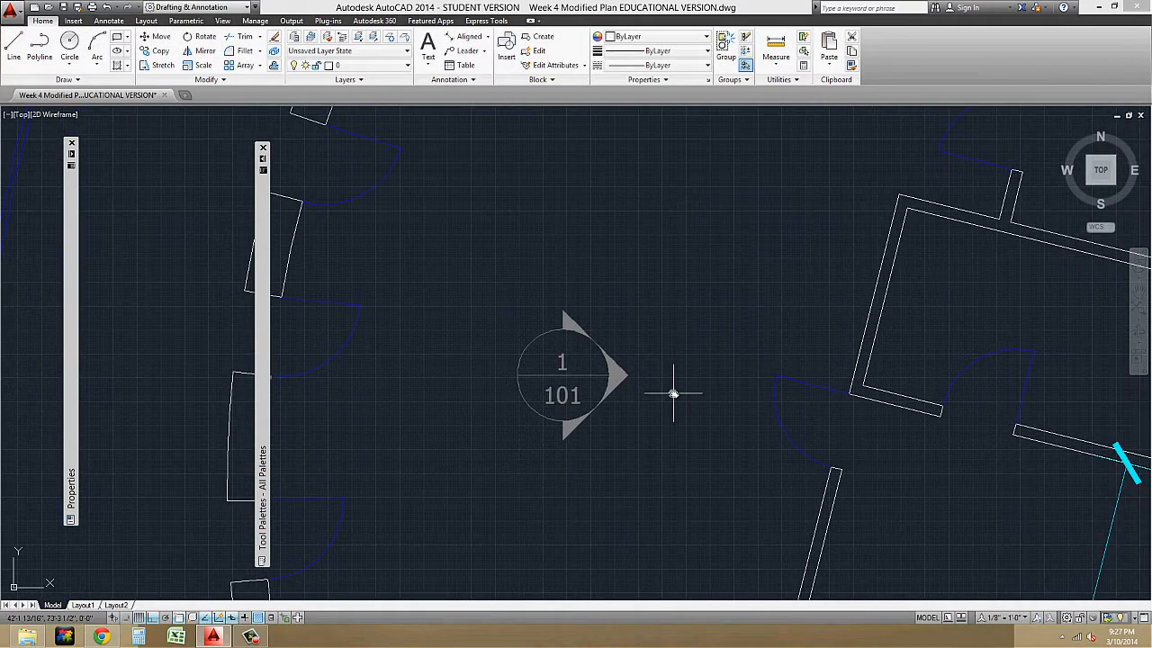
text(m)
key(Return)
click(674, 400)
click(553, 326)
key(Return)
click(620, 391)
middle_drag(616, 485, 692, 203)
middle_drag(735, 440, 563, 374)
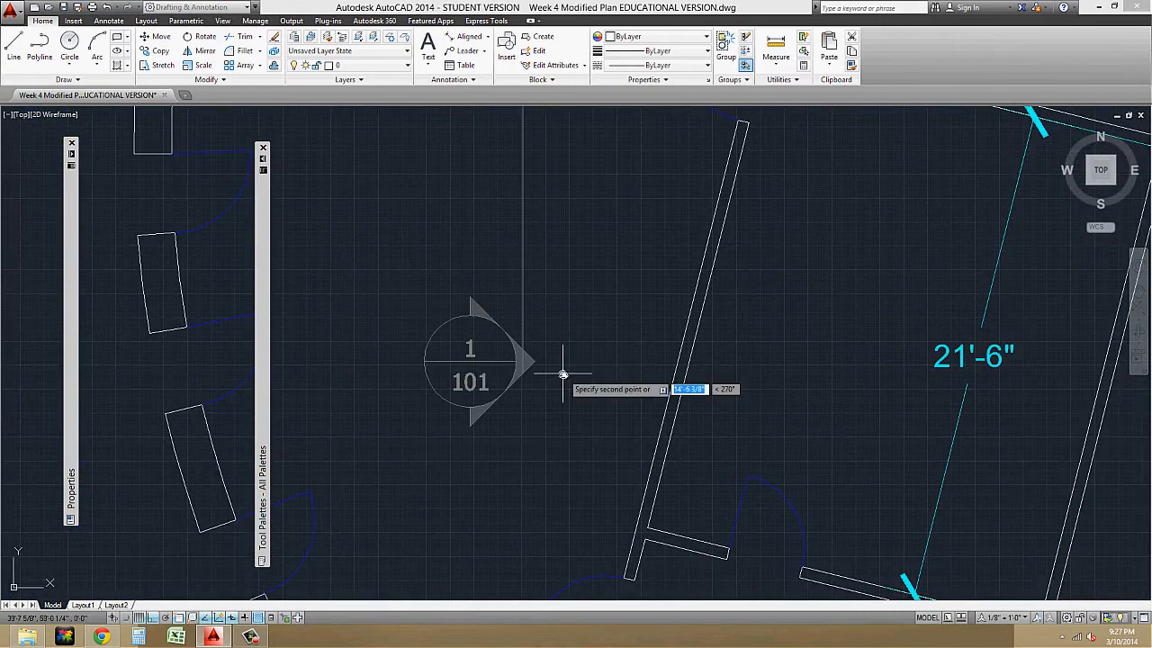
scroll(630, 382, down, 5)
click(686, 349)
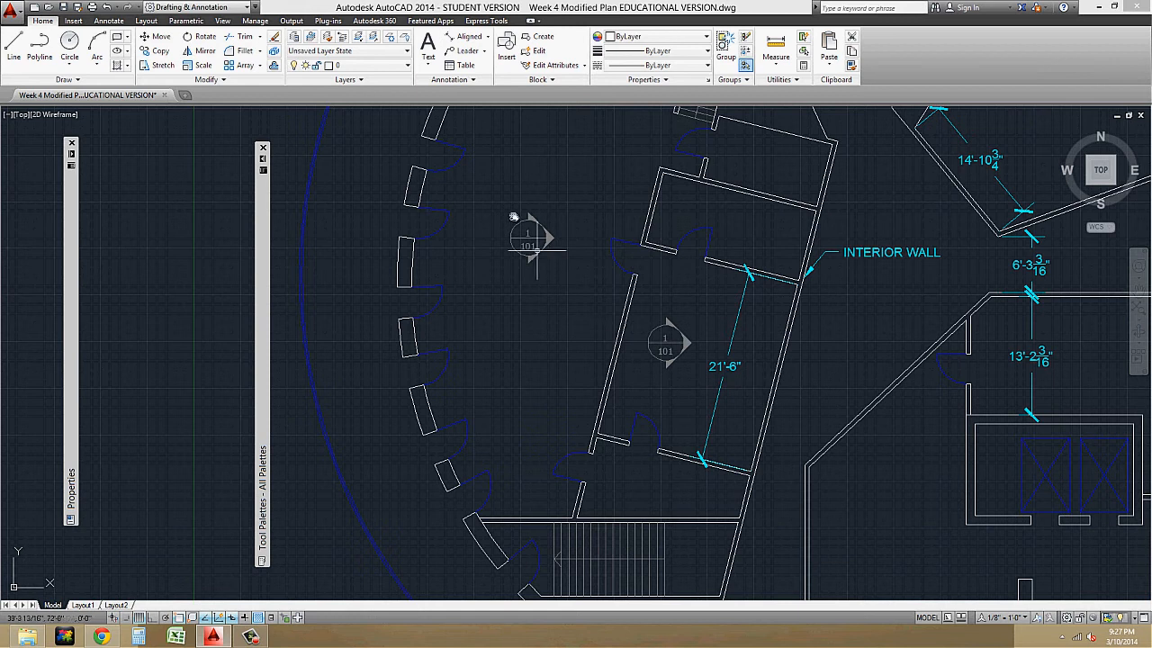
Step: Set the original callout bubble's view number to 2 and its sheet number to A7
scroll(528, 226, up, 4)
double_click(528, 228)
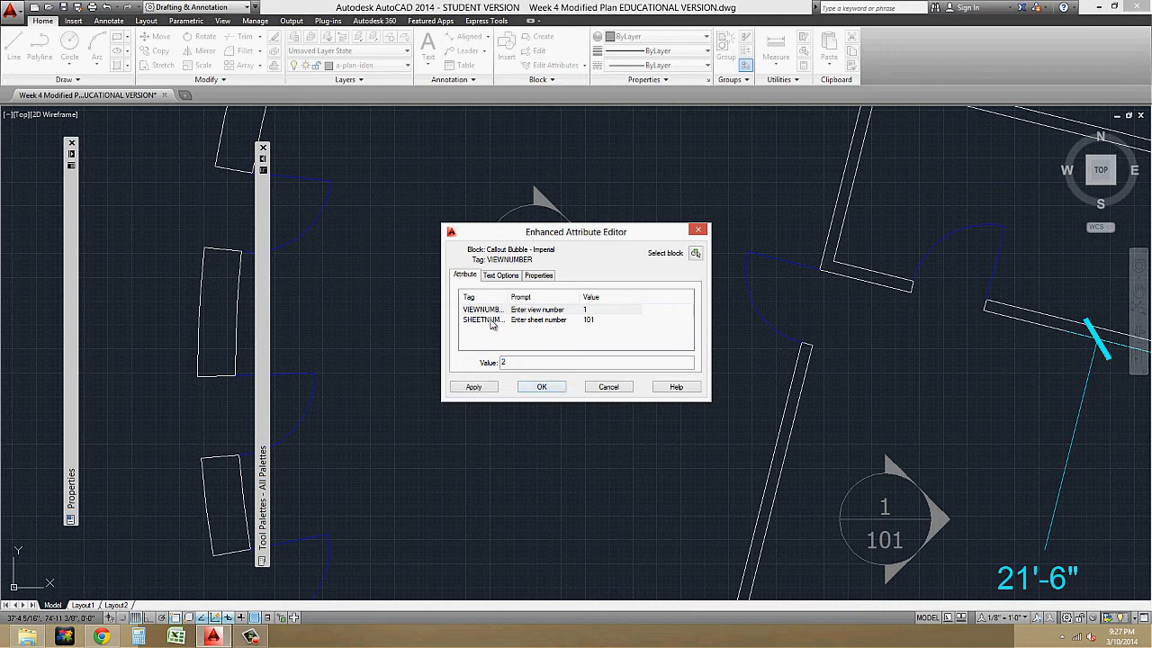
click(491, 320)
click(529, 362)
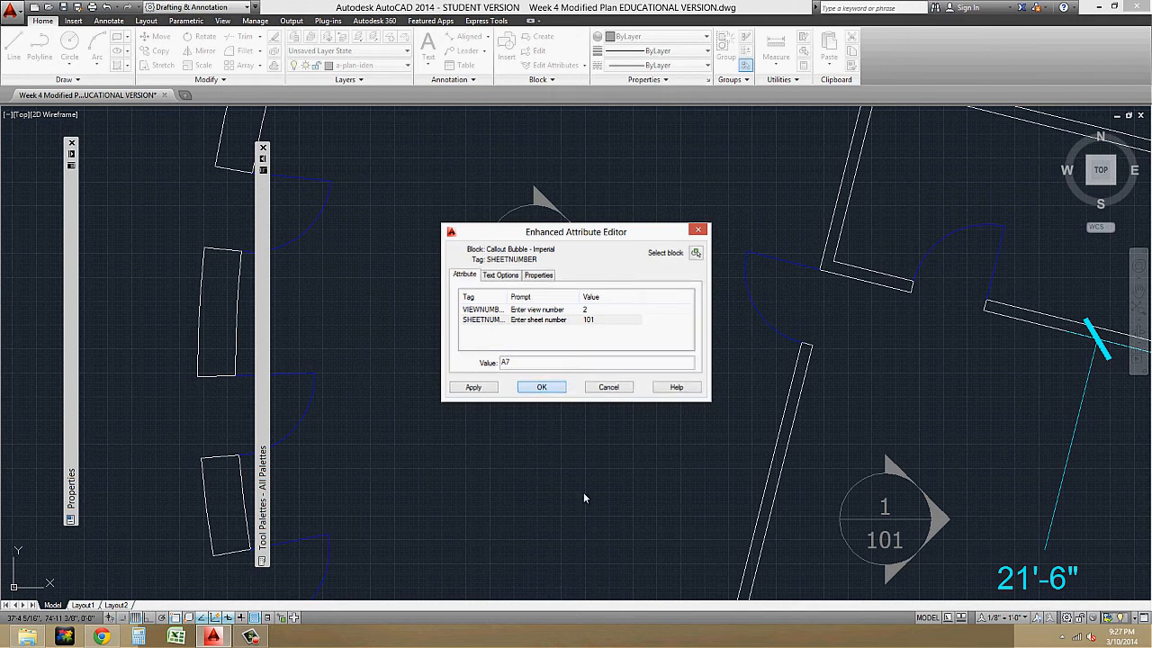
key(Return)
Step: Move the 2/A7 callout bubble a short distance straight down using its insertion point grip
scroll(579, 291, up, 2)
click(629, 301)
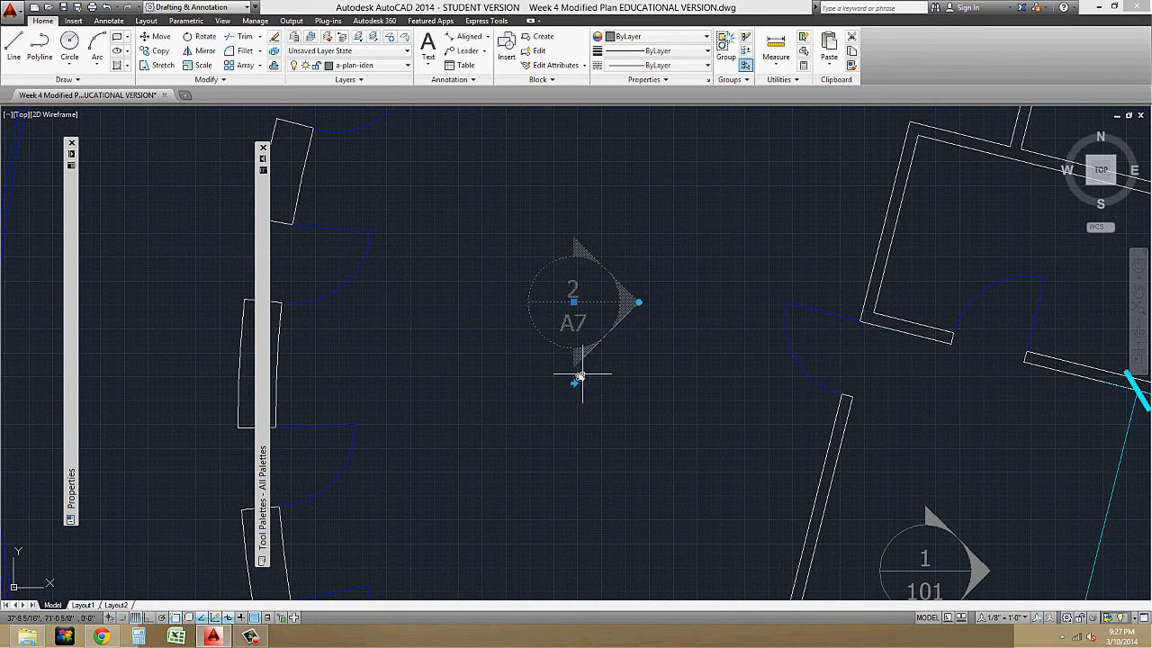
click(573, 301)
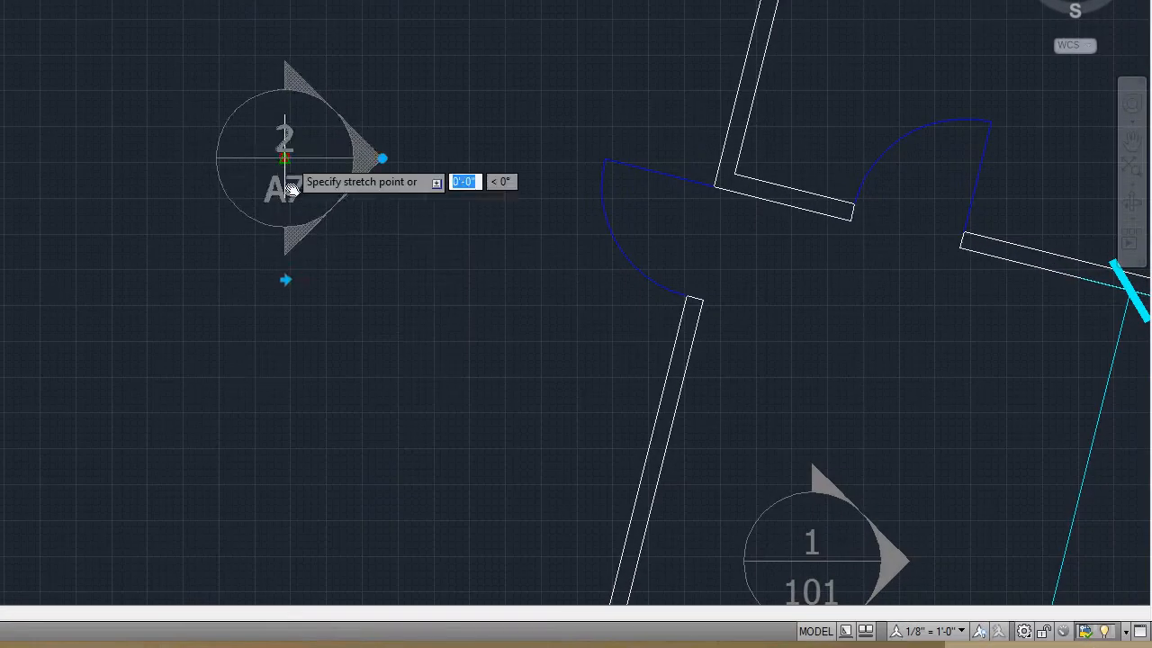
click(284, 296)
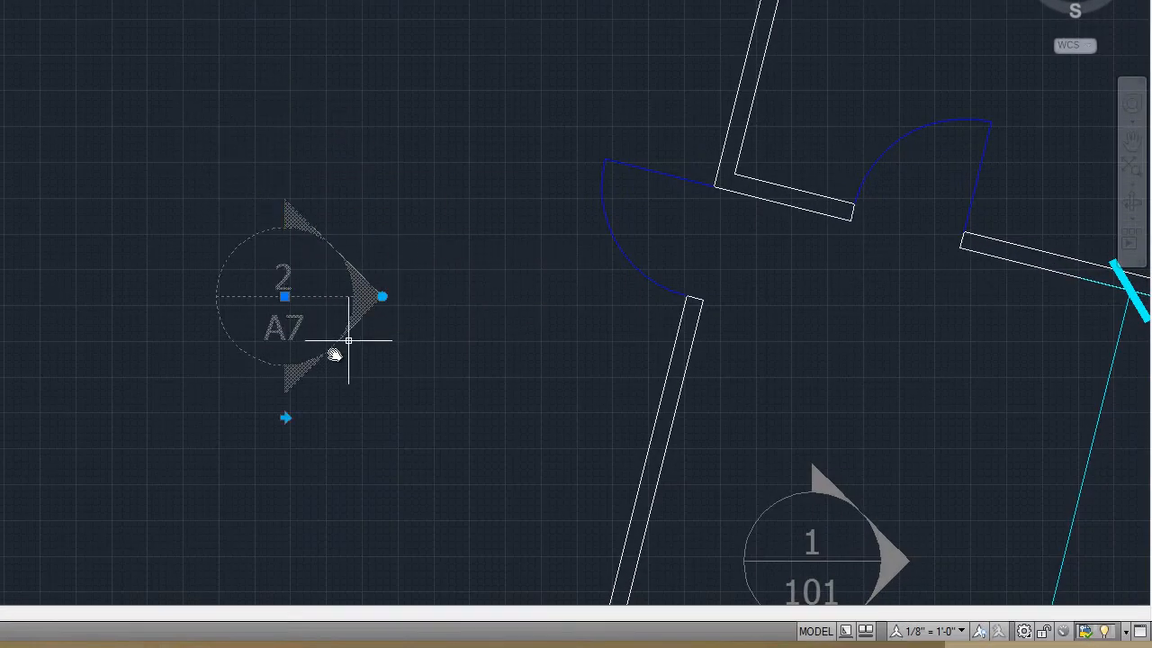
middle_drag(424, 308, 442, 129)
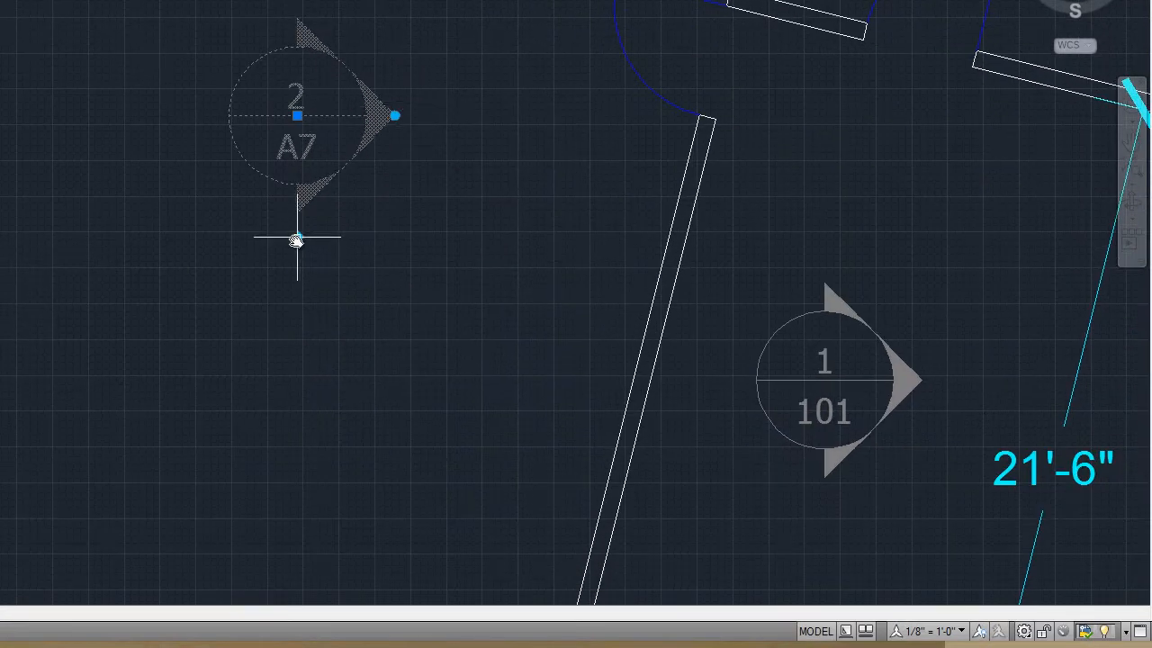
Step: Flip the 2/A7 callout bubble's direction arrow to the opposite side and back again
click(298, 238)
click(299, 237)
click(299, 238)
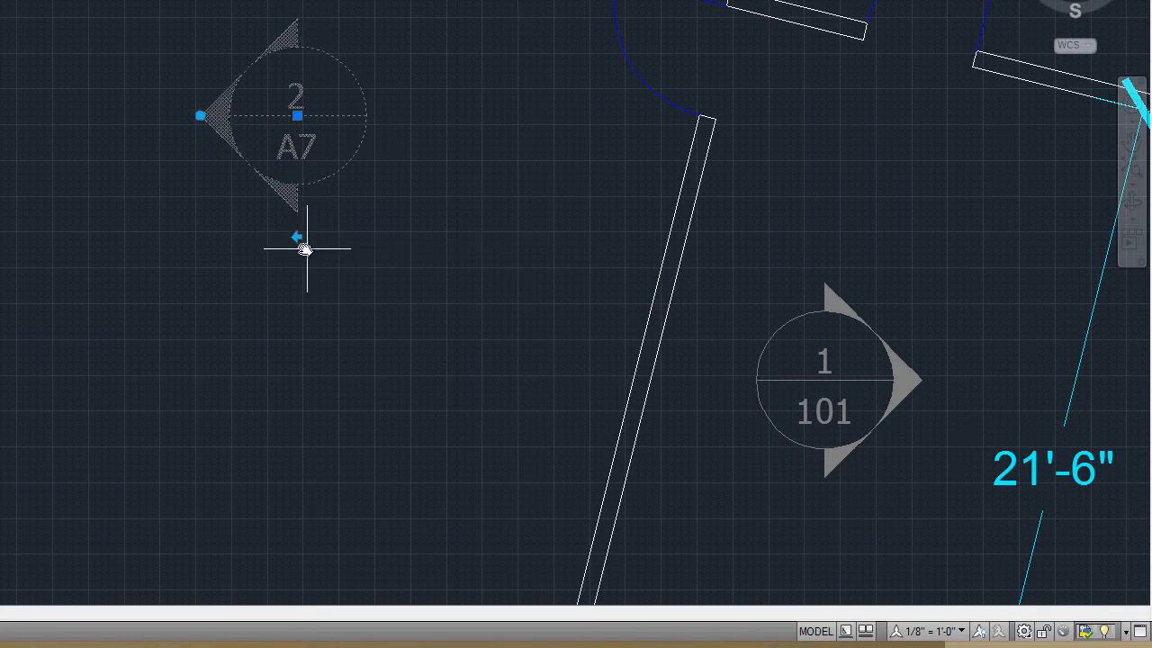
click(297, 239)
Step: Rotate the 2/A7 callout bubble's arrow clockwise so it points down and to the right
click(396, 115)
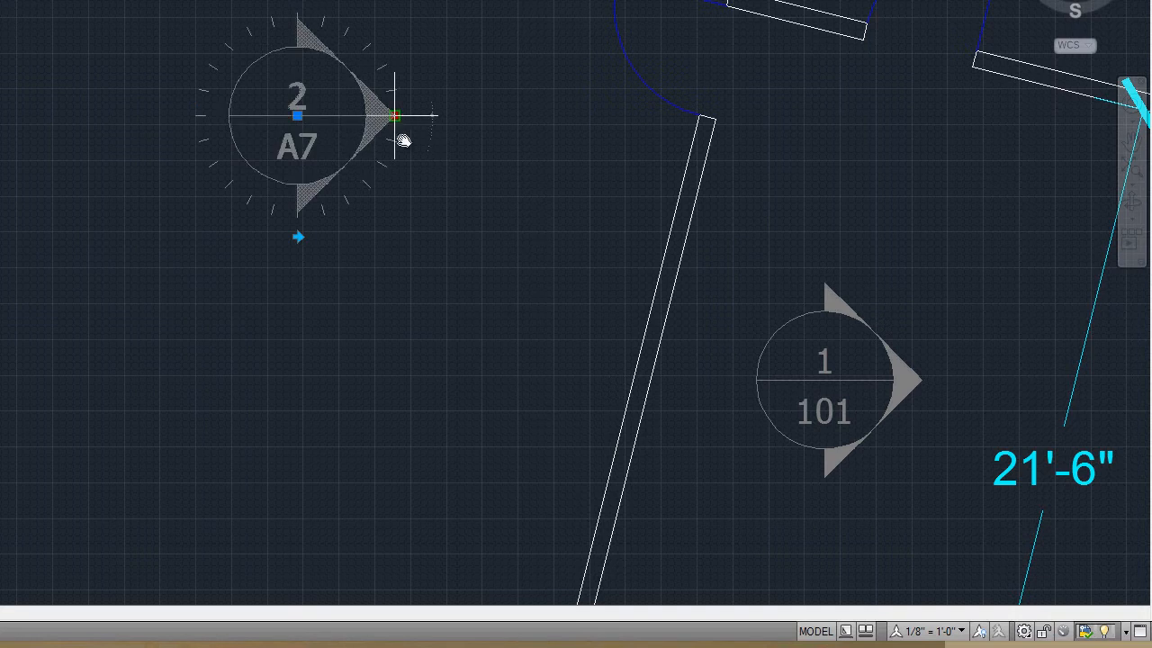
click(665, 277)
scroll(469, 336, down, 4)
middle_drag(469, 336, 475, 258)
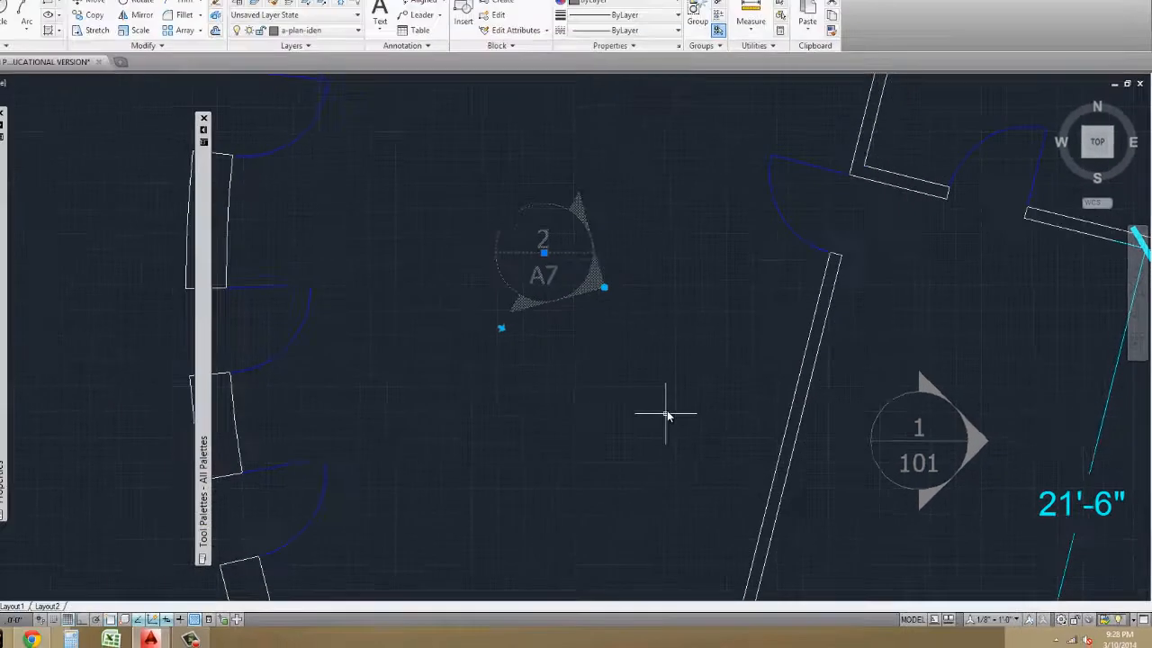
middle_drag(698, 419, 699, 367)
key(Escape)
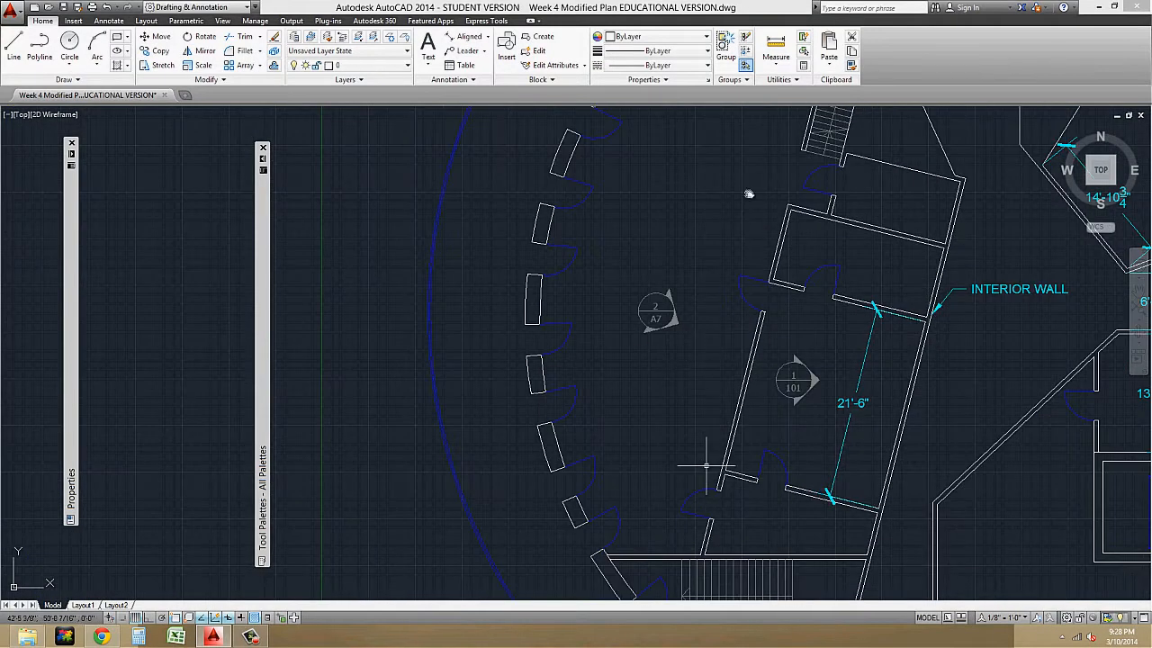
Step: Set the view number to 3 and the sheet number to A7 on the callout bubble in the 21'-6" room
middle_drag(763, 252, 648, 297)
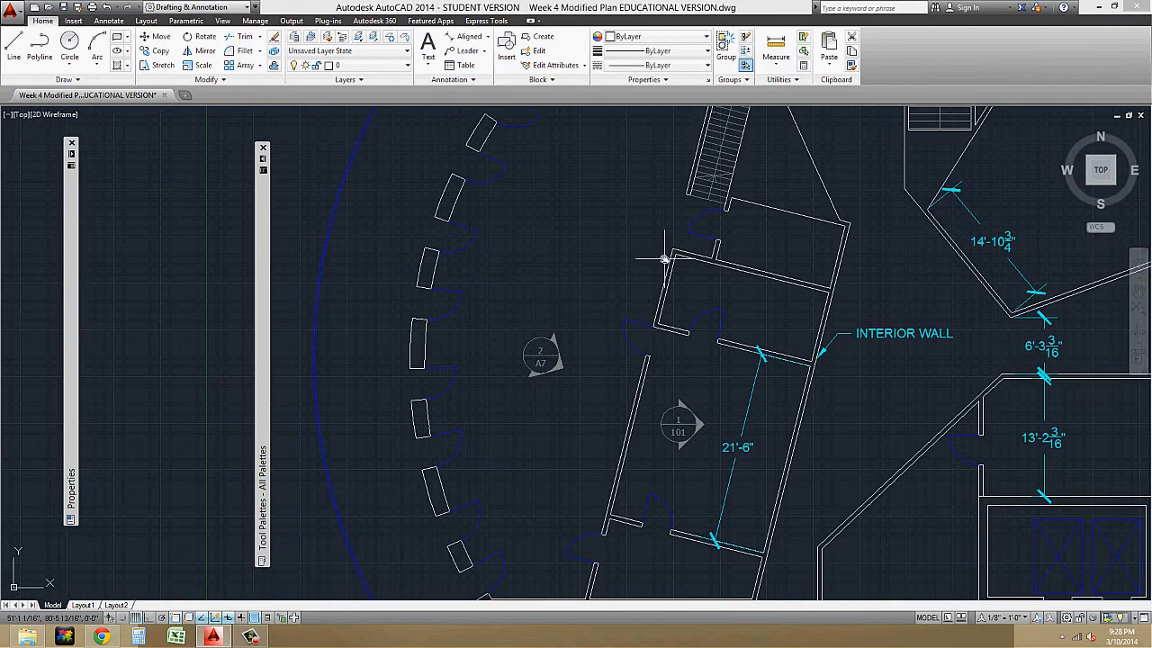
scroll(532, 365, up, 4)
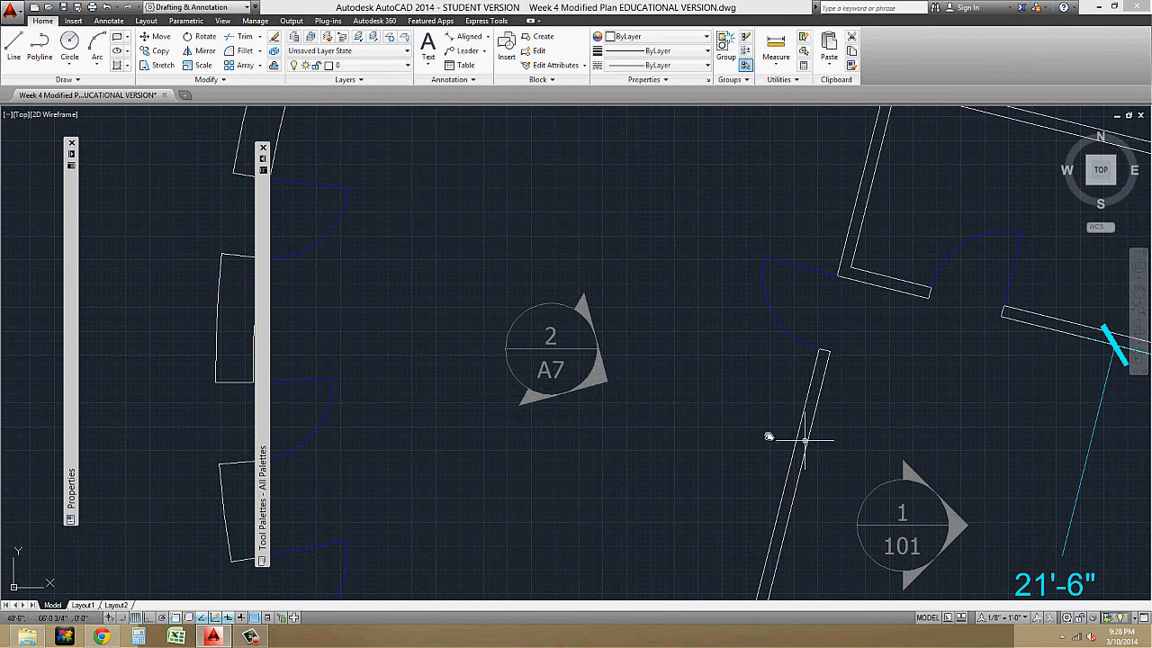
scroll(759, 436, down, 2)
scroll(759, 436, down, 2)
scroll(591, 360, up, 3)
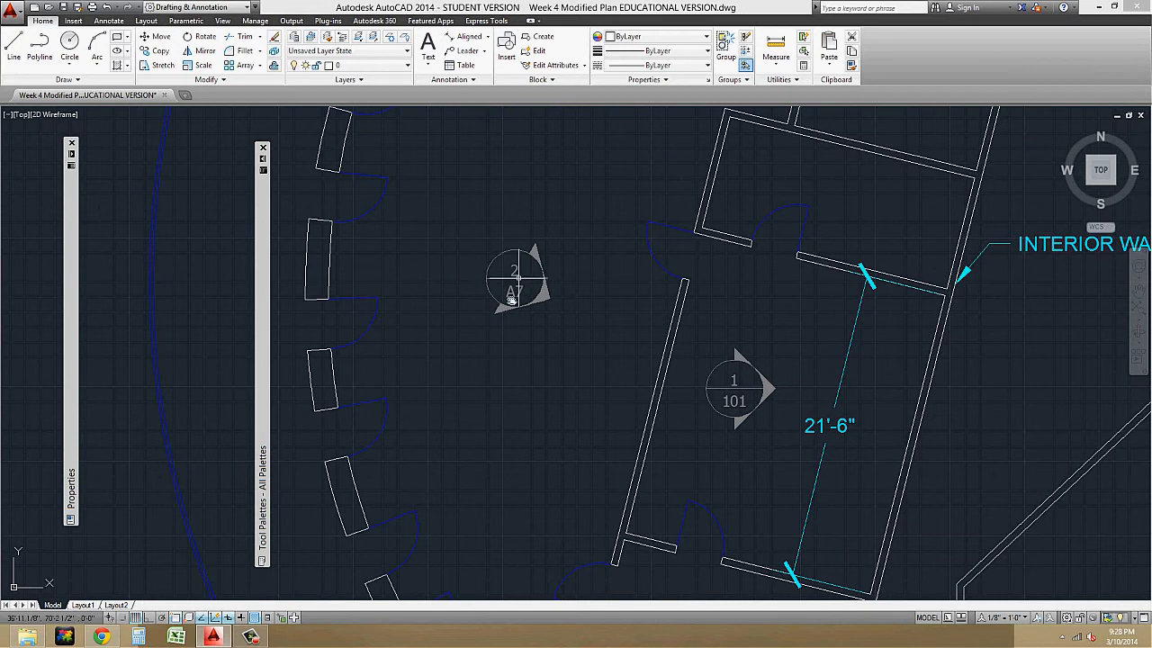
double_click(735, 379)
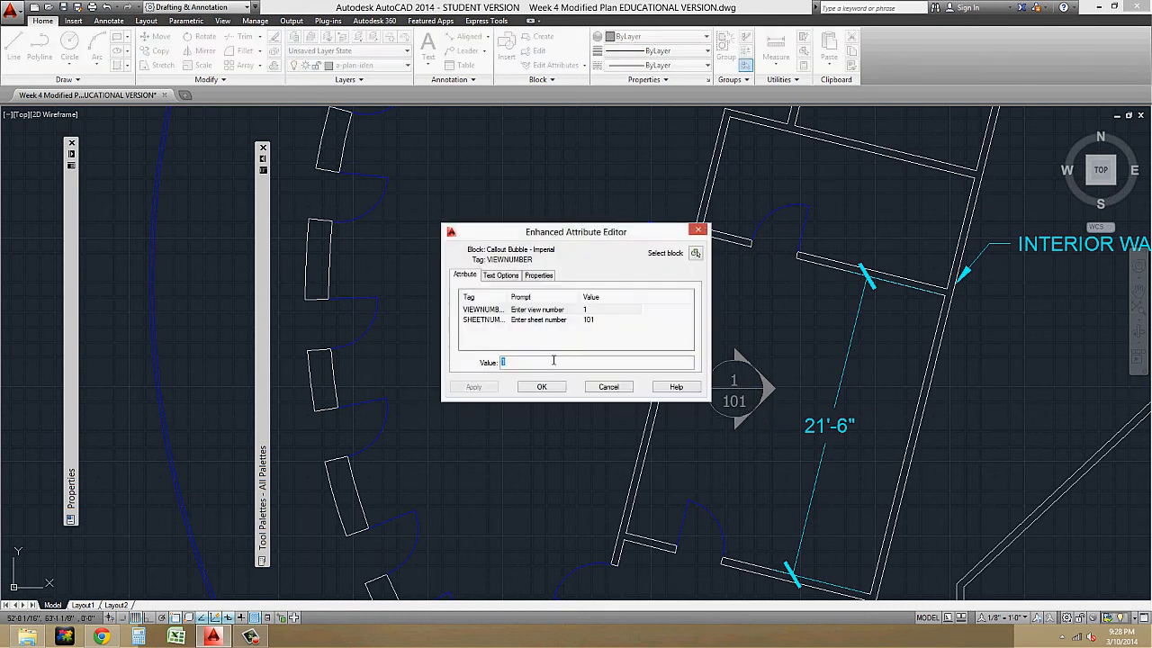
click(597, 321)
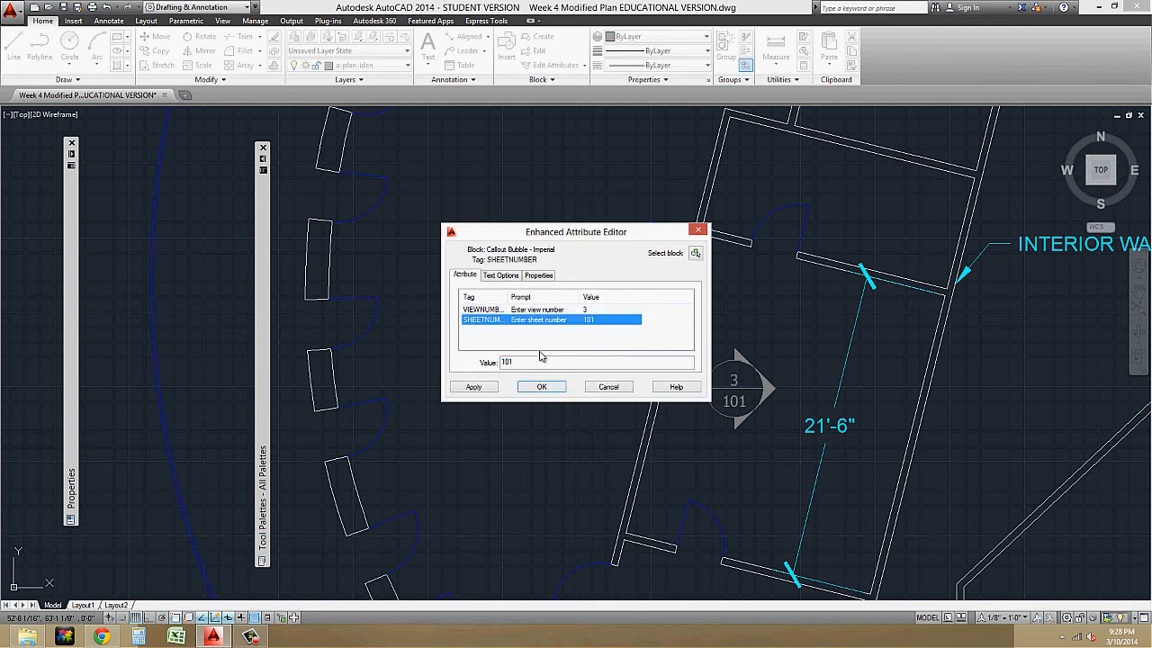
text(A7)
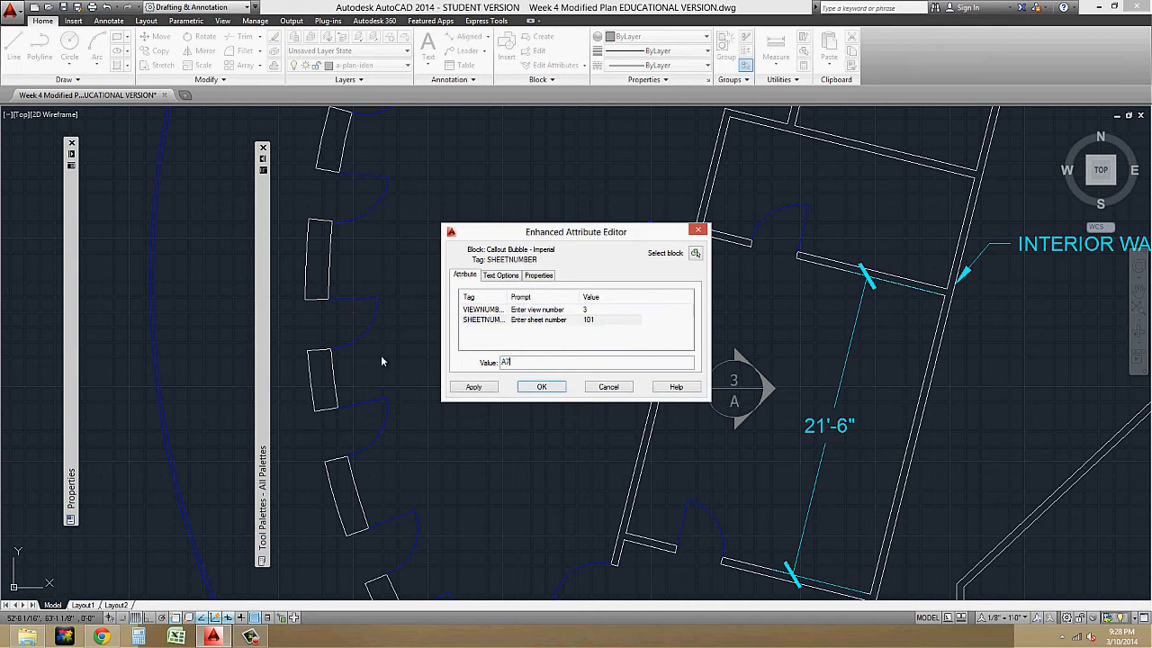
click(542, 387)
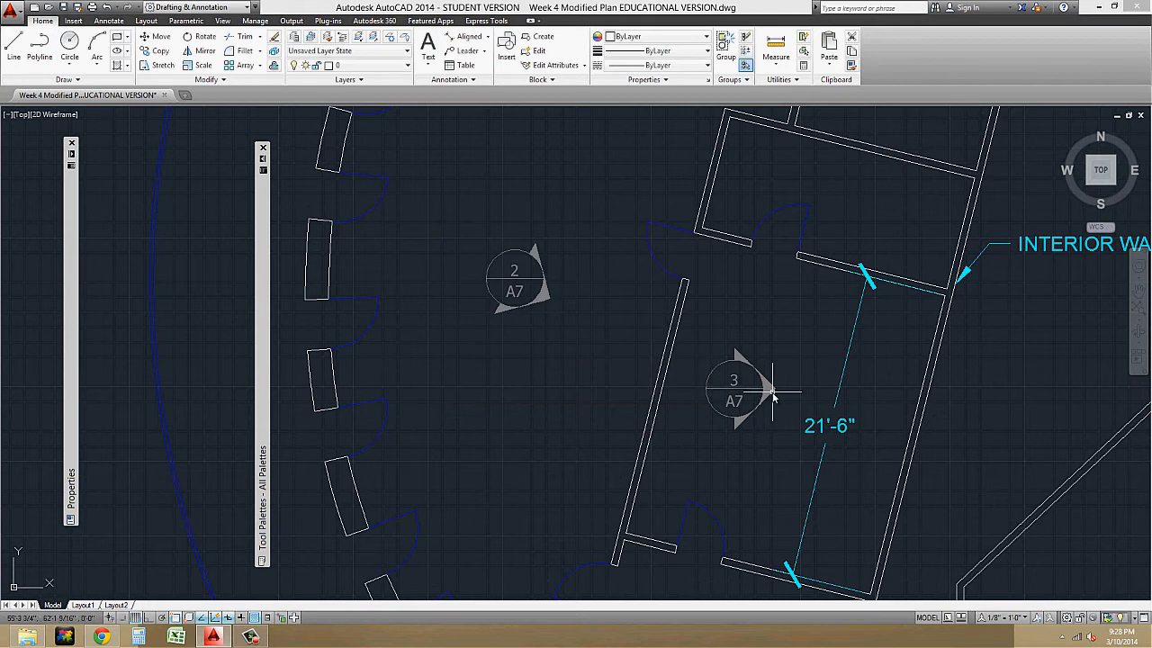
Step: Rotate the 3/A7 callout bubble's arrow so it points down and slightly to the left
click(777, 392)
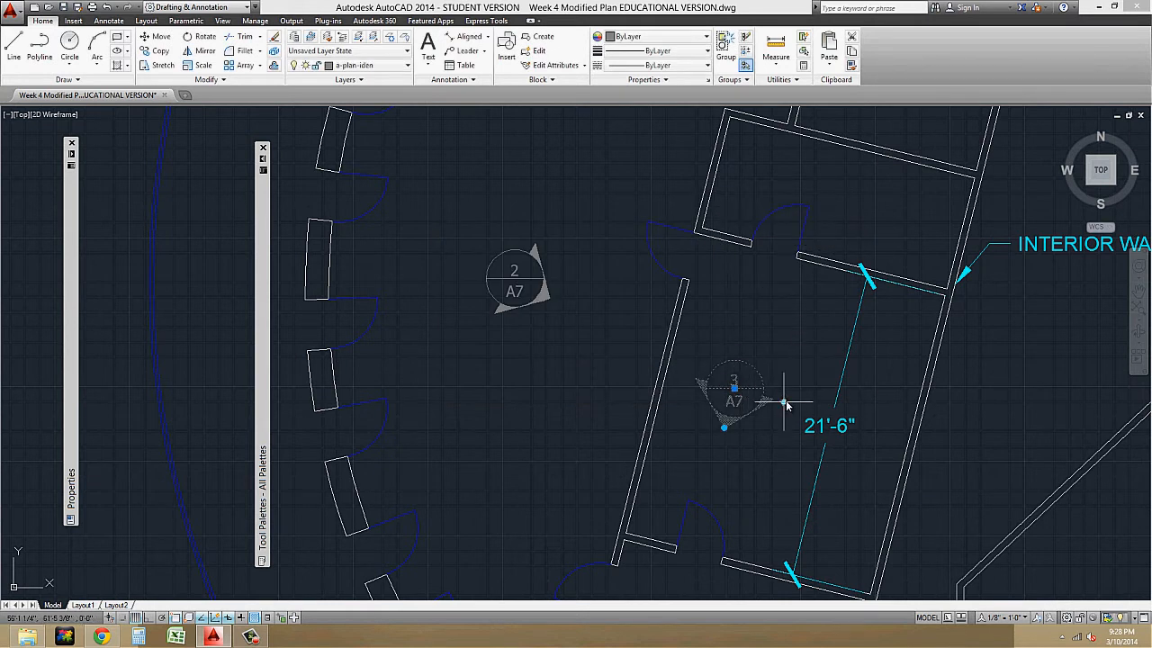
click(681, 390)
key(Escape)
scroll(554, 392, down, 2)
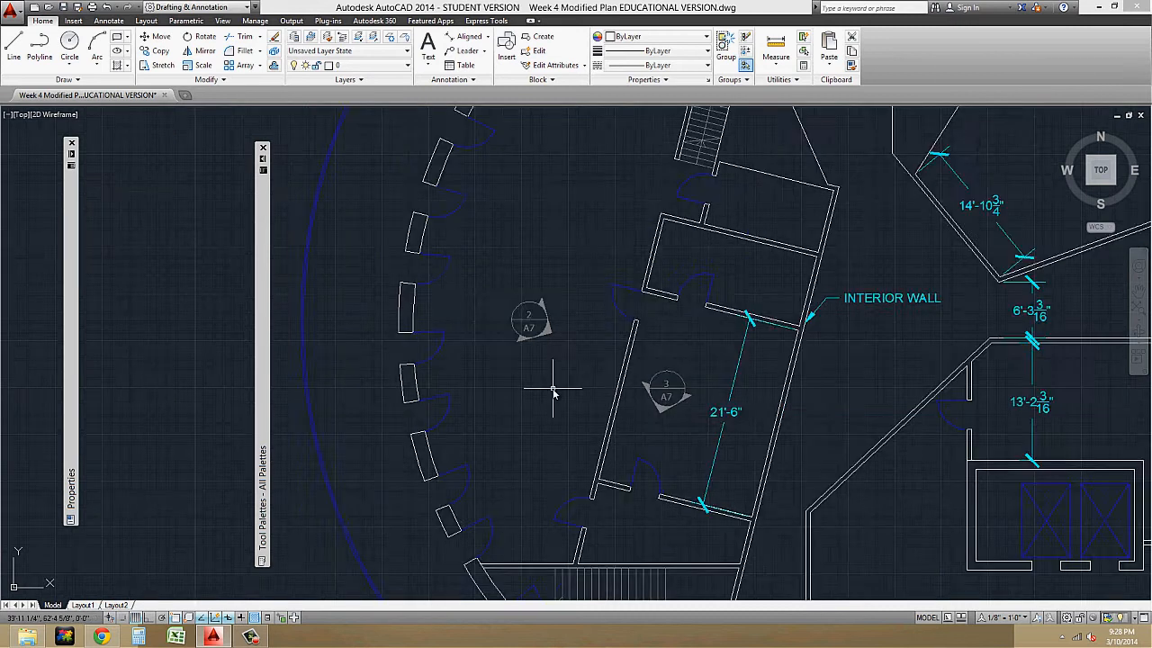
middle_drag(554, 392, 663, 383)
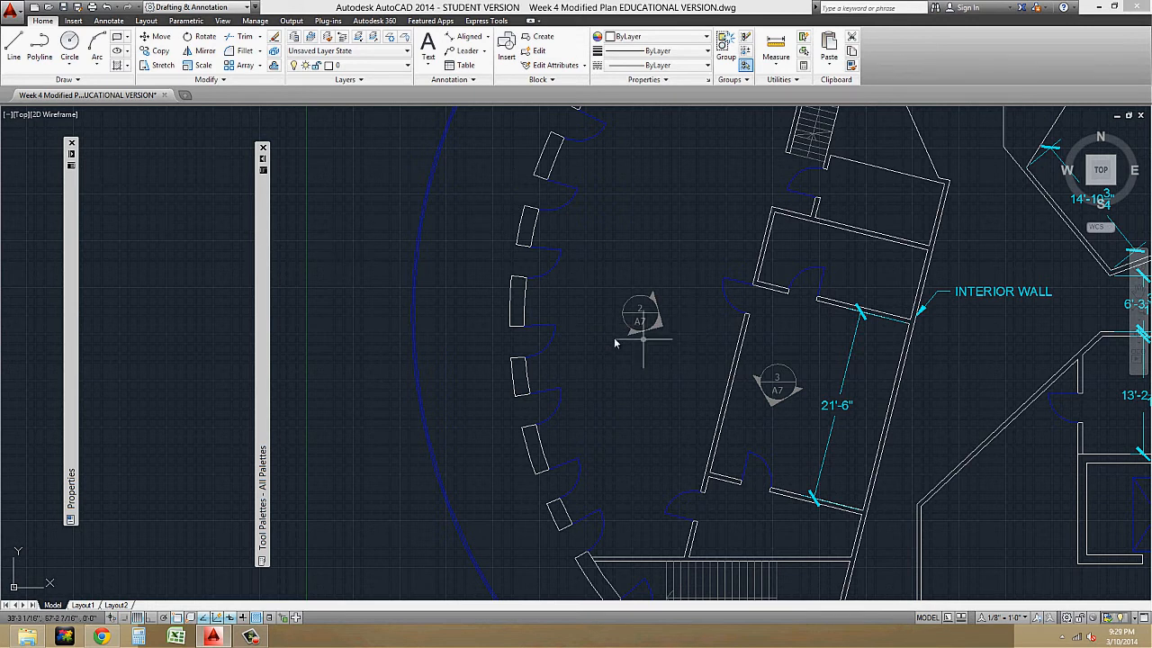
Step: Close the Properties palette and place a Section Callout - Imperial block just below and left of the 2/A7 callout bubble
scroll(673, 320, up, 2)
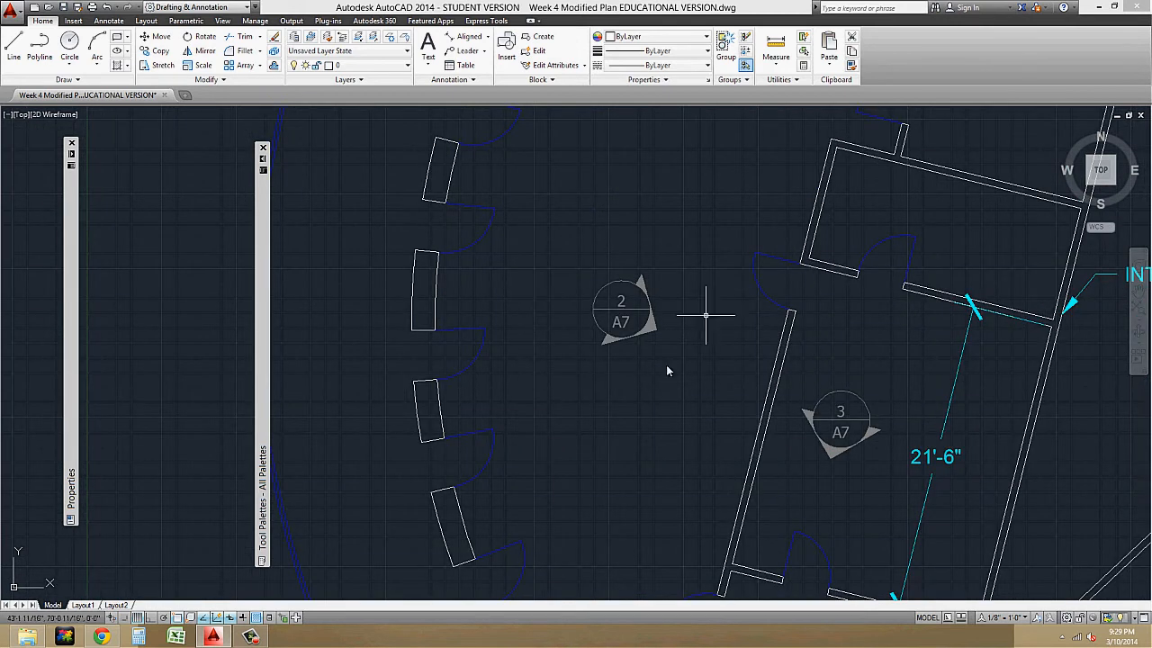
click(72, 143)
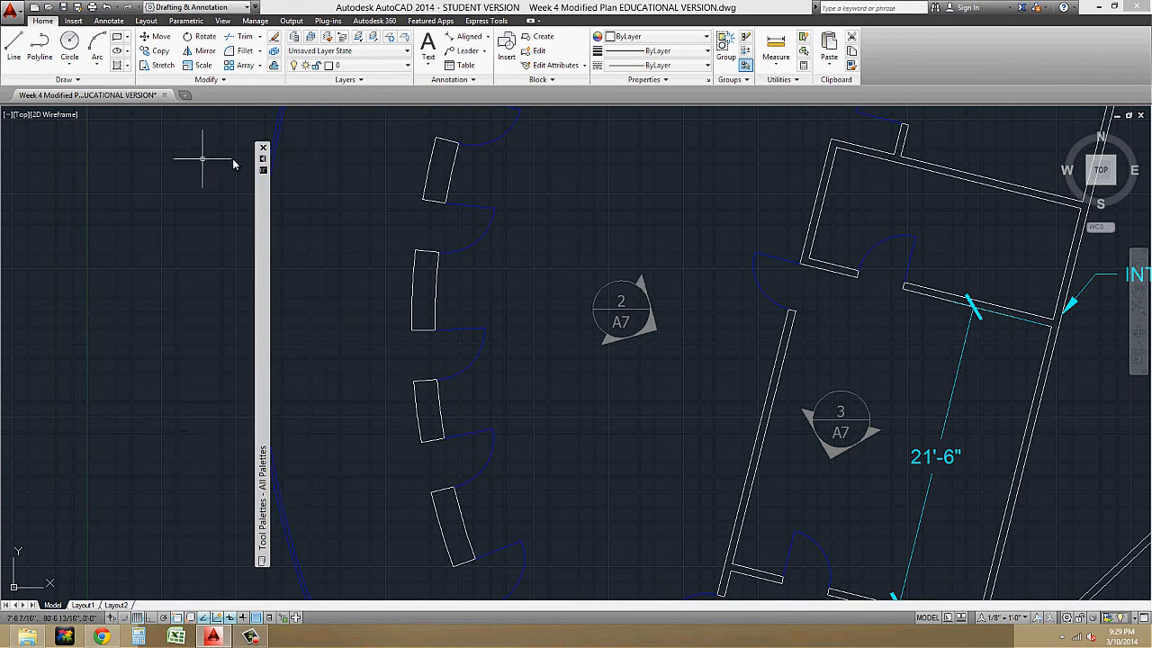
mouse_move(262, 162)
scroll(445, 243, down, 3)
scroll(485, 237, up, 1)
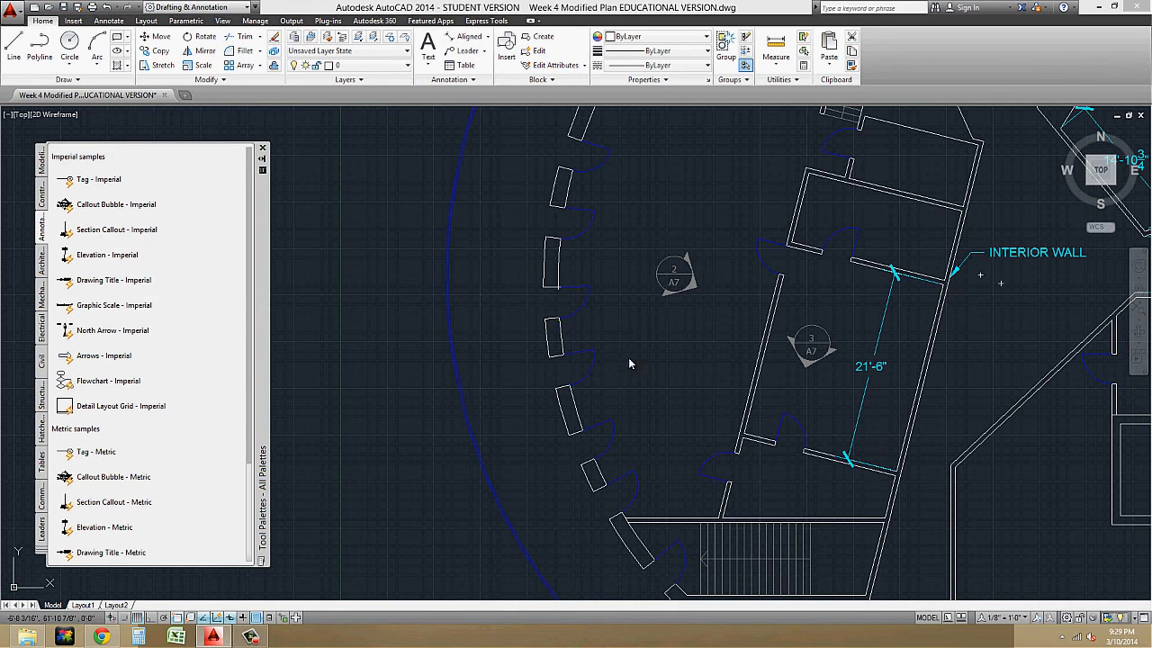
drag(630, 361, 629, 358)
middle_drag(658, 311, 707, 297)
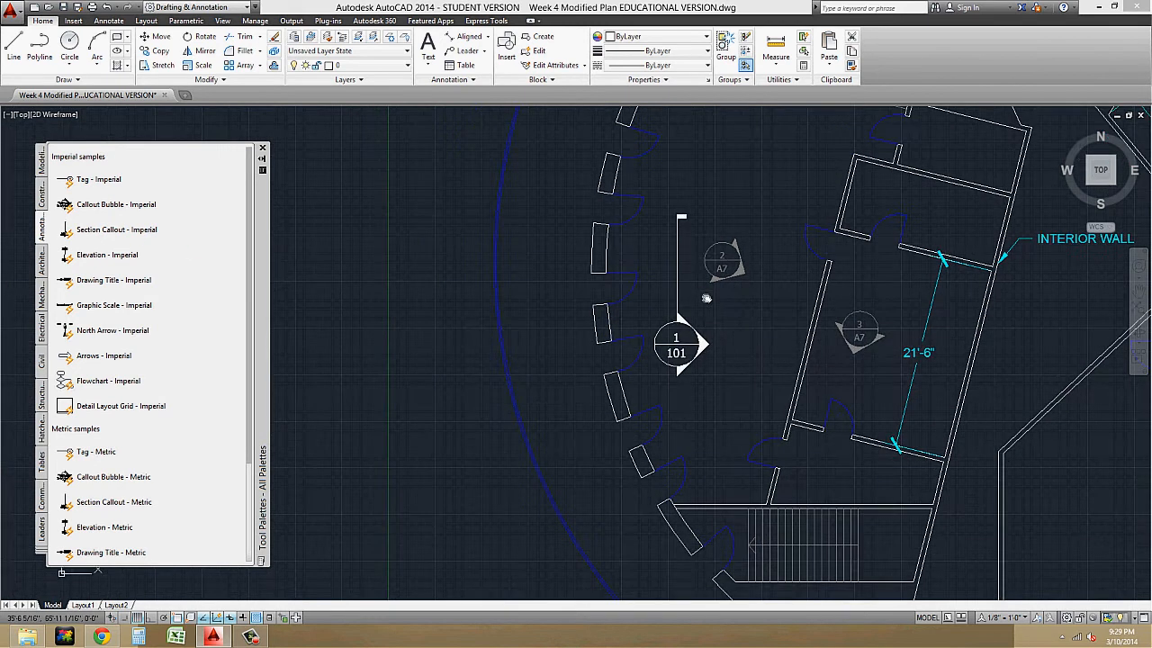
scroll(684, 335, up, 4)
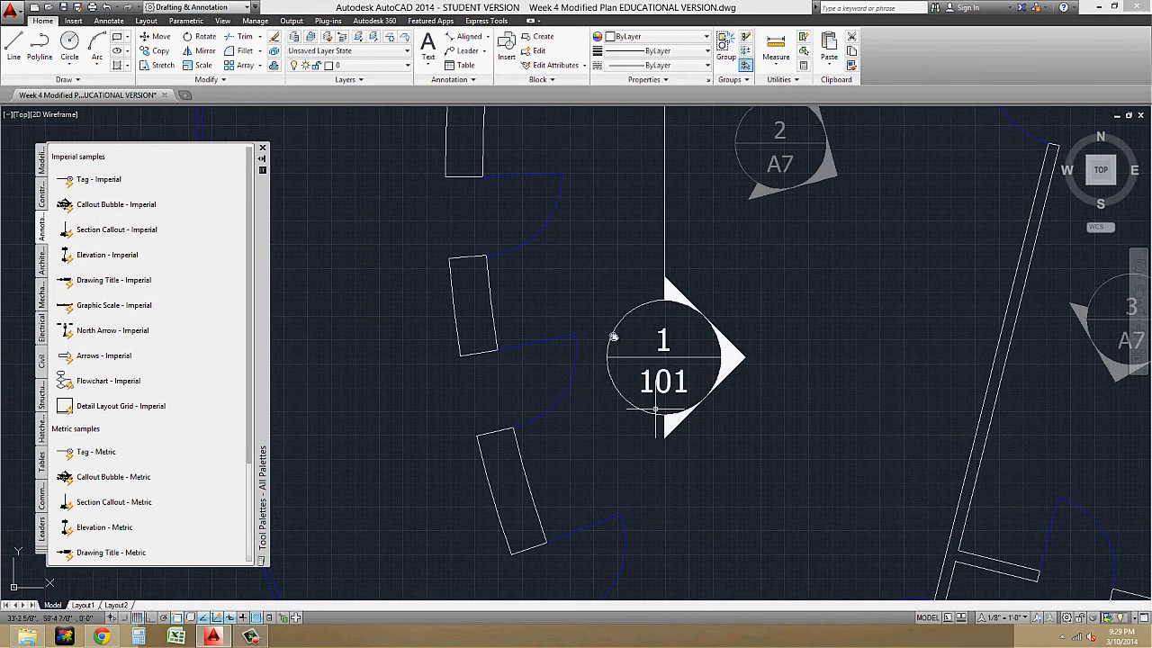
scroll(735, 374, down, 4)
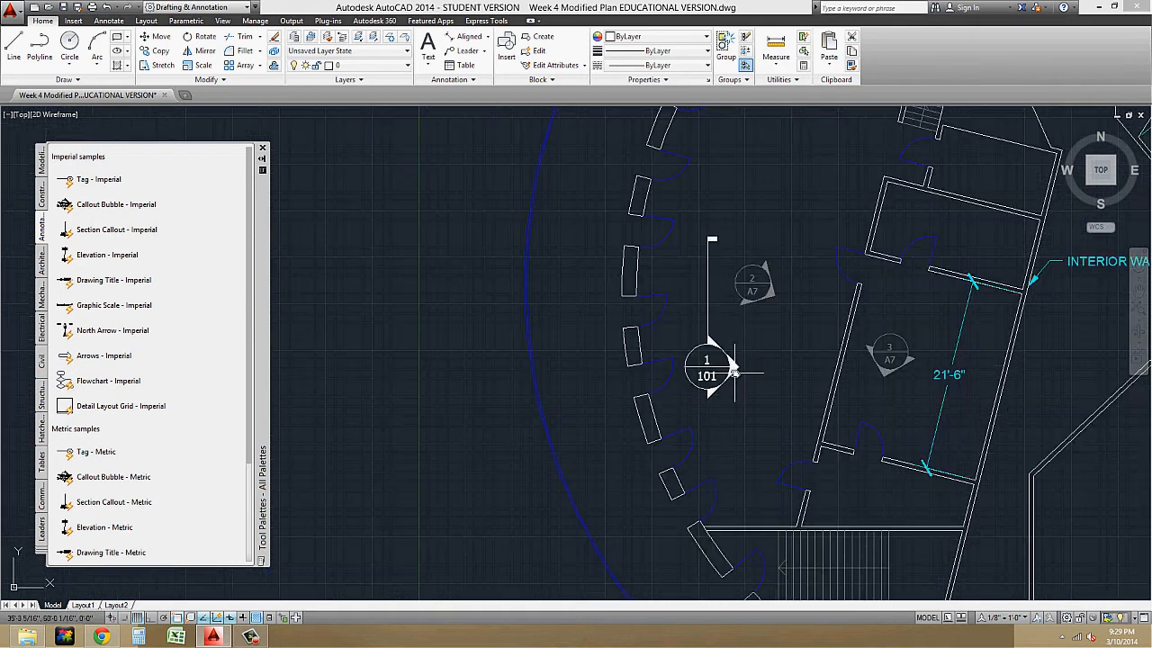
Step: Move the section callout outside the building, to the left of the circular terrace edge
click(711, 236)
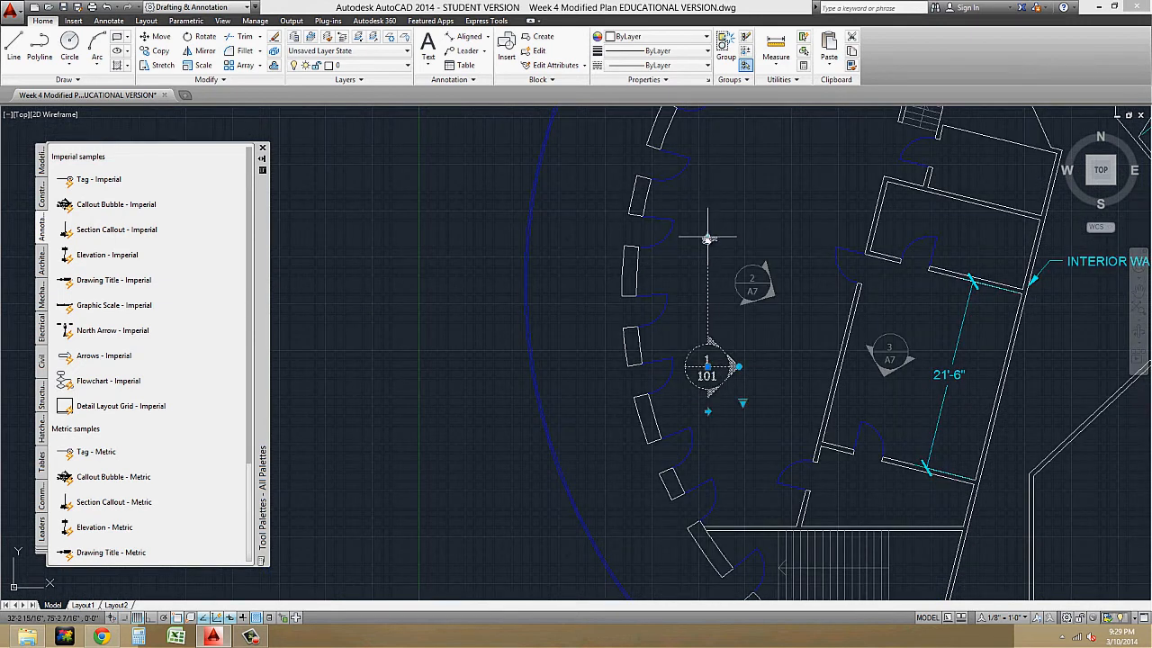
key(Escape)
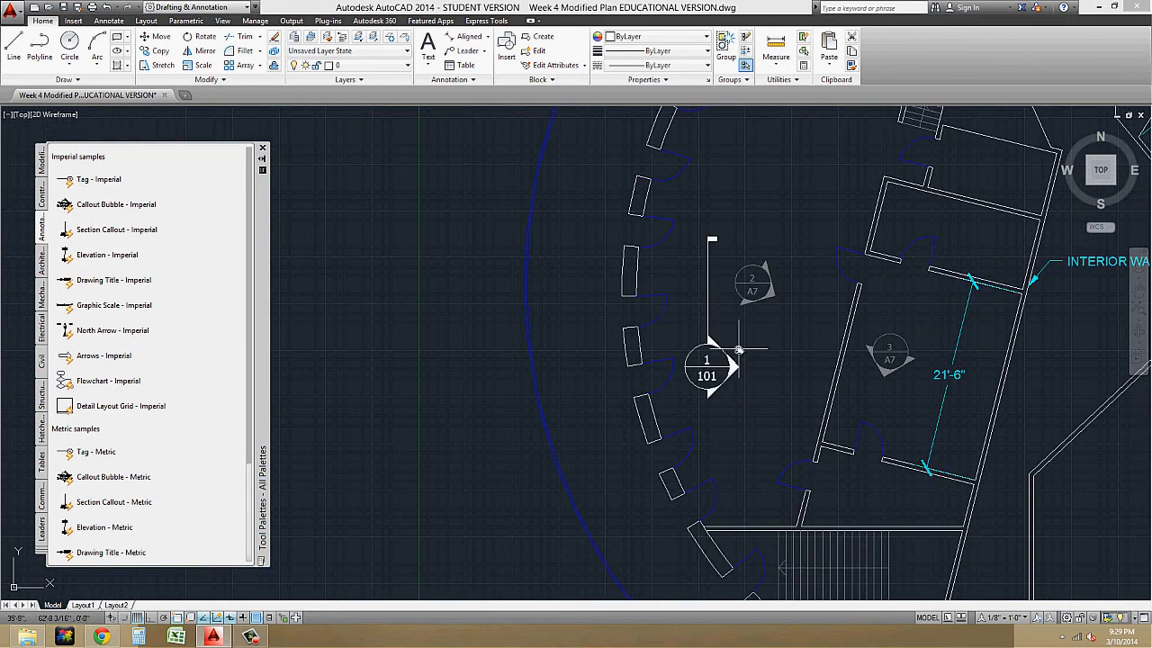
middle_drag(647, 492, 544, 439)
click(602, 322)
click(604, 315)
middle_drag(643, 342, 934, 376)
click(668, 346)
scroll(725, 341, down, 5)
middle_drag(726, 341, 576, 341)
scroll(1035, 278, up, 1)
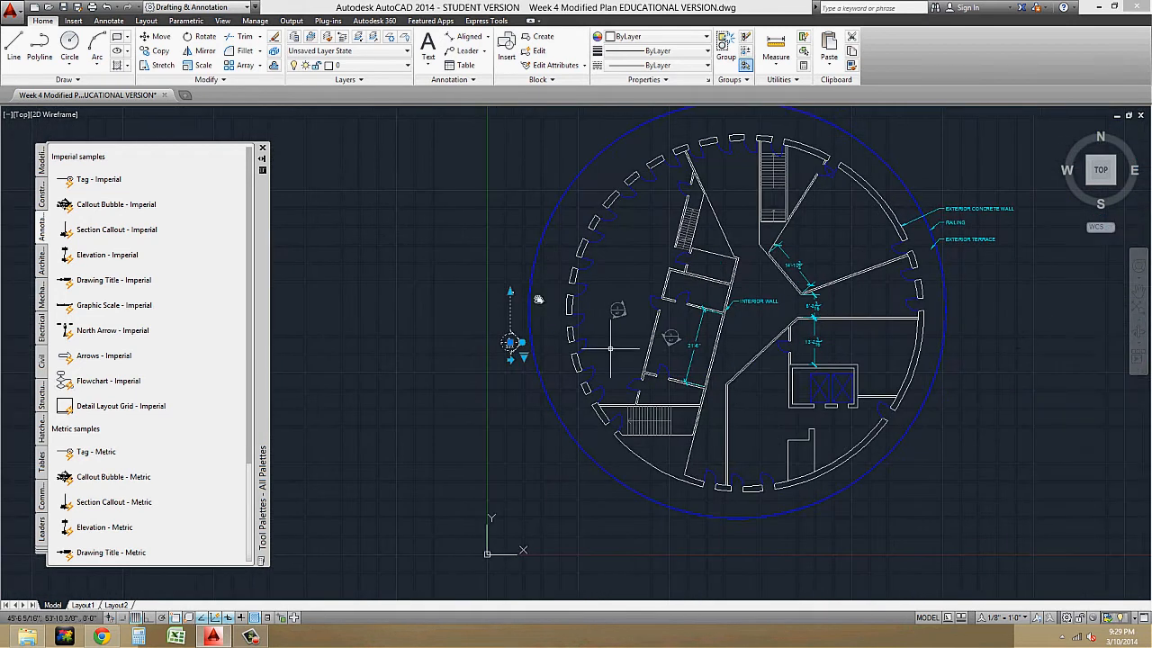
Step: Rotate the section callout so its arrow points straight down and its cut line runs horizontally
scroll(478, 311, up, 5)
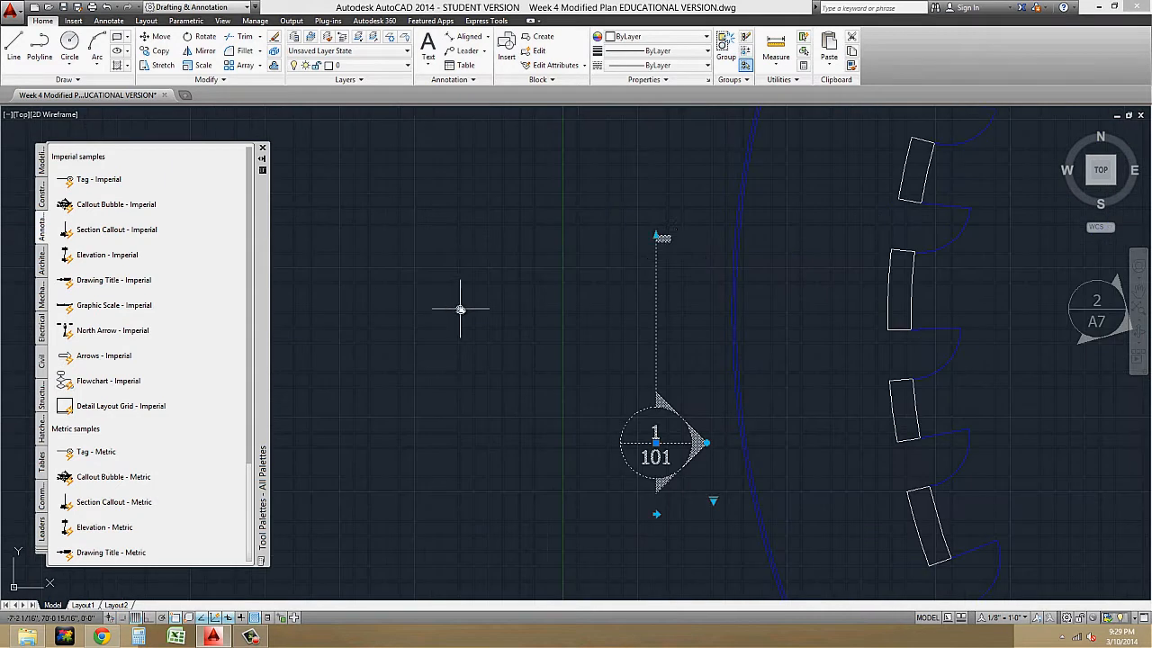
click(706, 443)
click(668, 549)
Step: Stretch the section callout's cut line across the whole building, past the terrace edge on the right
middle_drag(669, 547, 559, 490)
click(753, 387)
scroll(805, 387, down, 5)
middle_drag(799, 371, 301, 316)
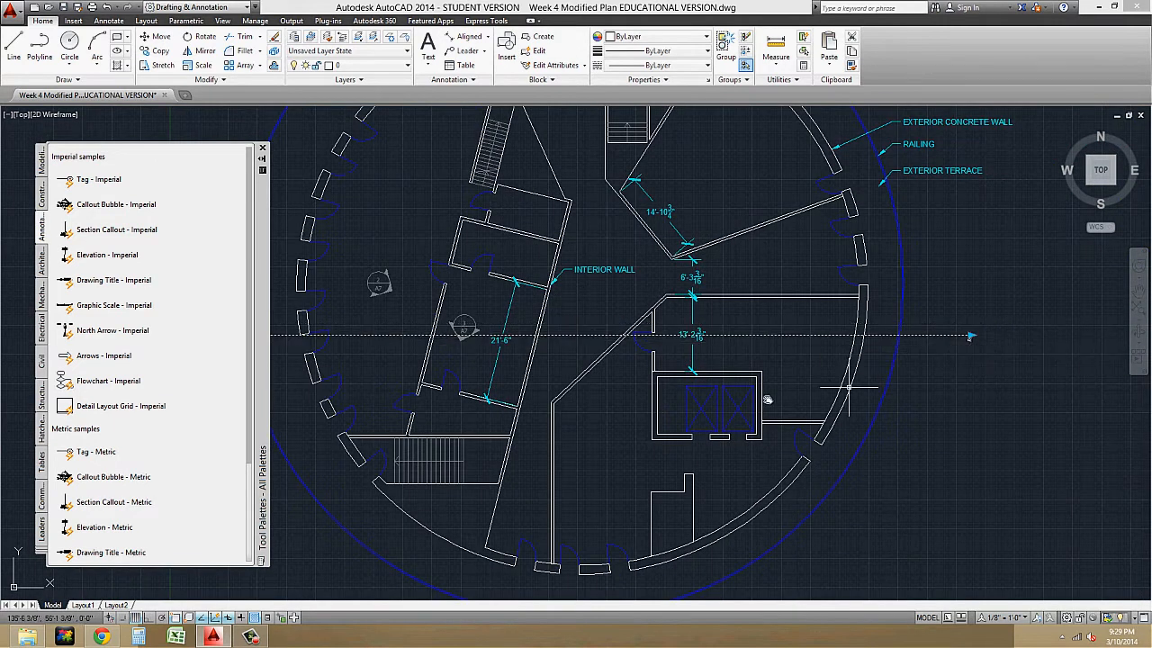
scroll(969, 327, up, 5)
scroll(918, 286, down, 6)
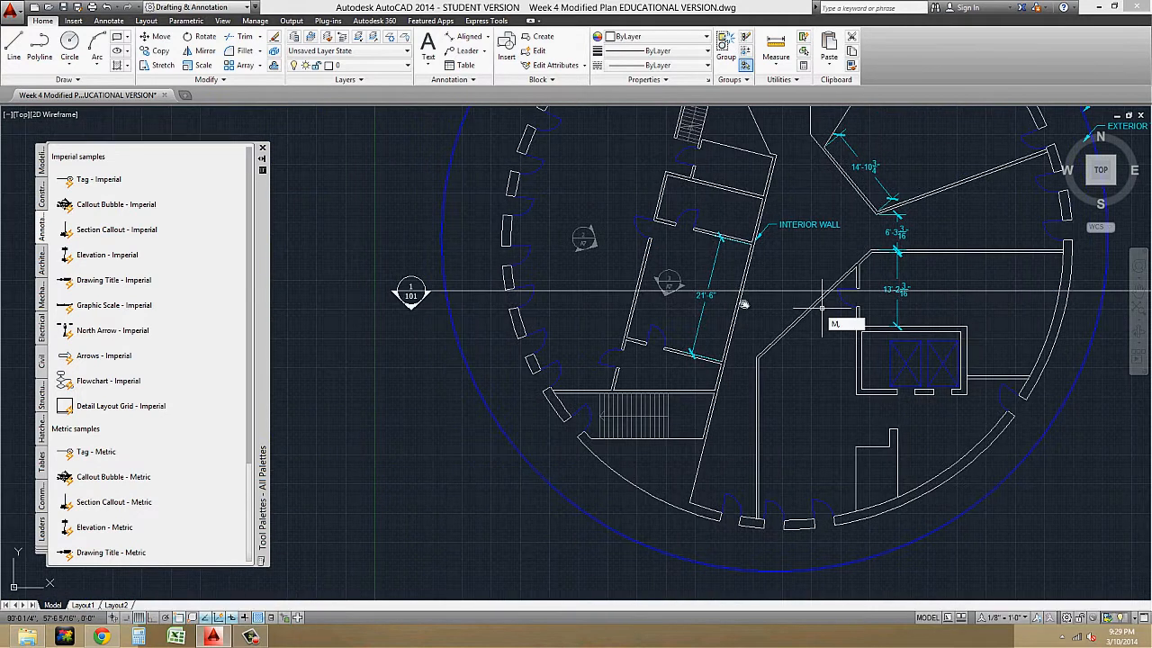
Step: Move the section callout and its cut line a short distance straight down
click(583, 288)
click(571, 277)
key(Return)
click(426, 354)
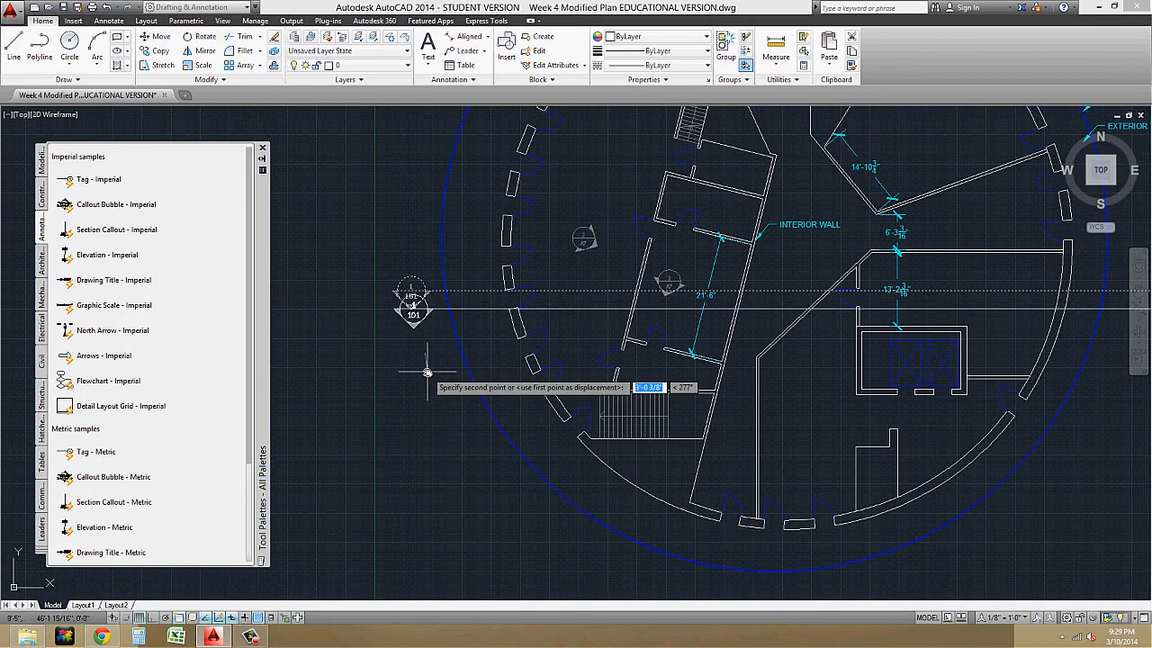
click(426, 376)
Step: Set the section callout's view number to 6 and its sheet number to A7.2
scroll(743, 277, up, 4)
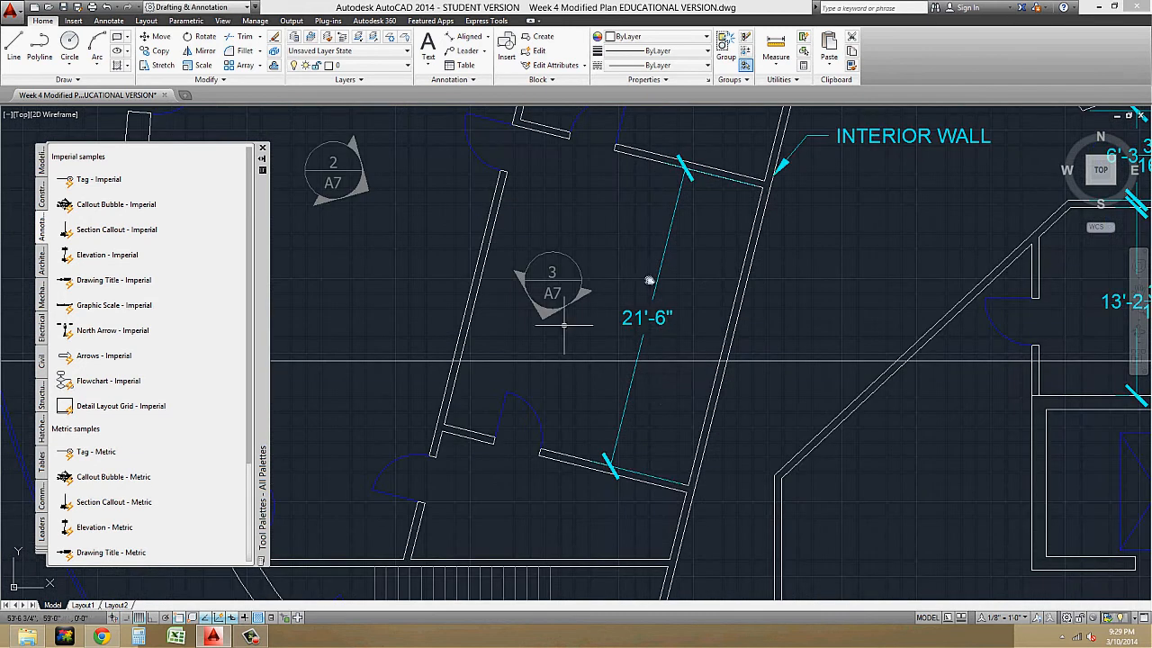
scroll(744, 339, down, 3)
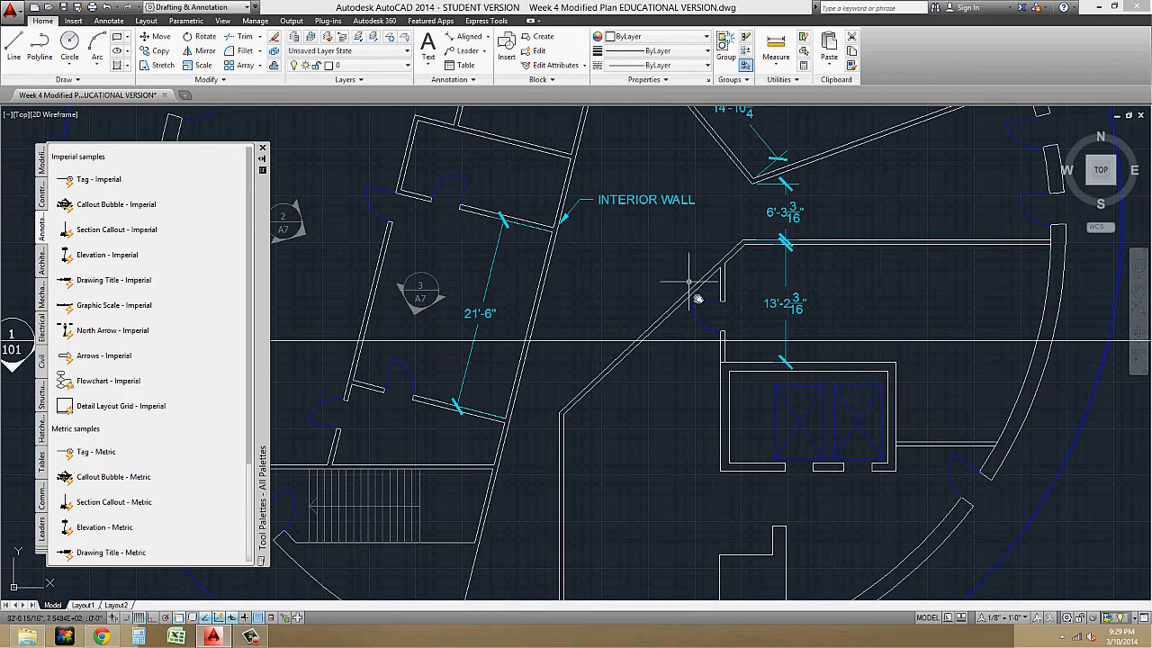
scroll(706, 288, up, 1)
scroll(706, 288, down, 2)
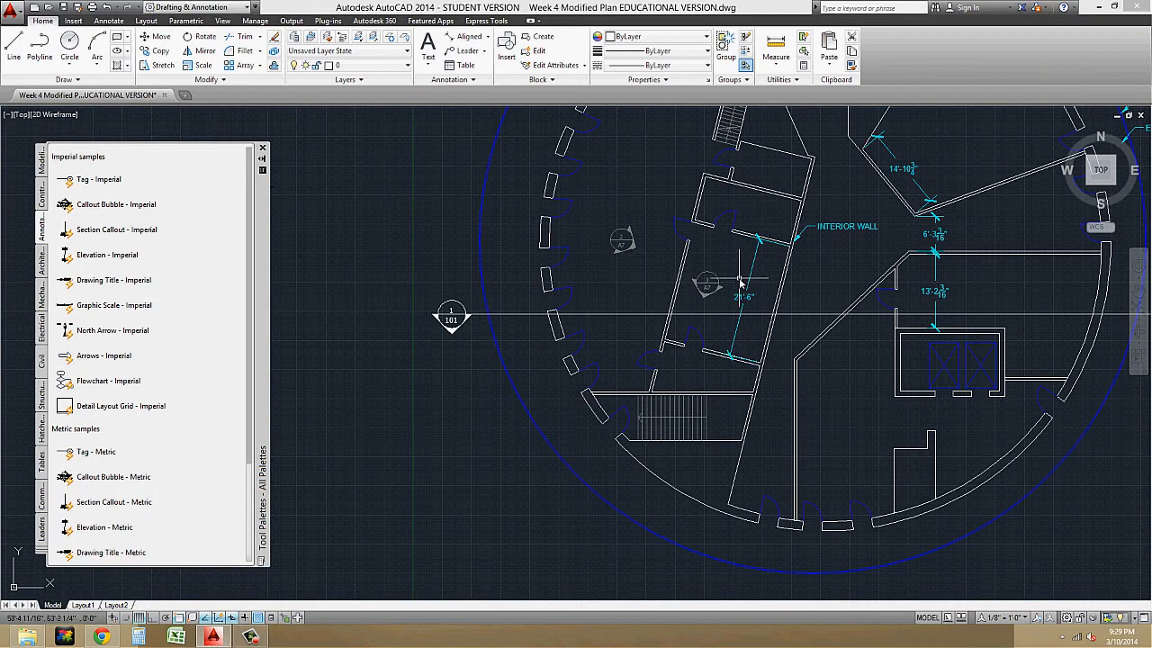
scroll(452, 317, up, 2)
click(448, 307)
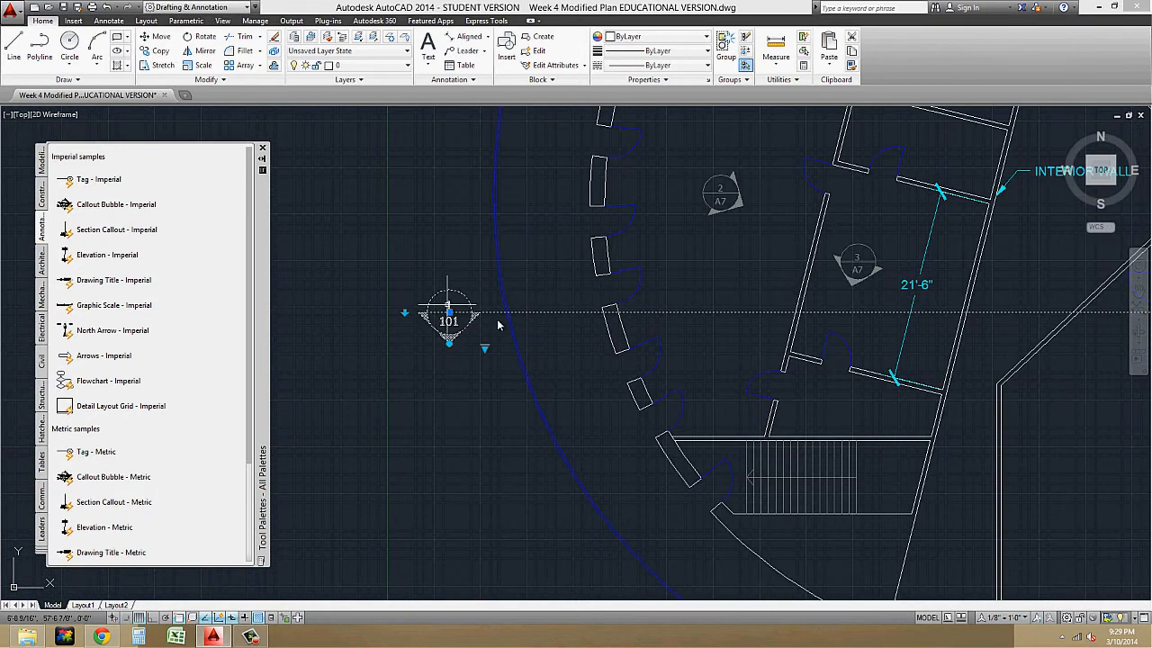
double_click(448, 306)
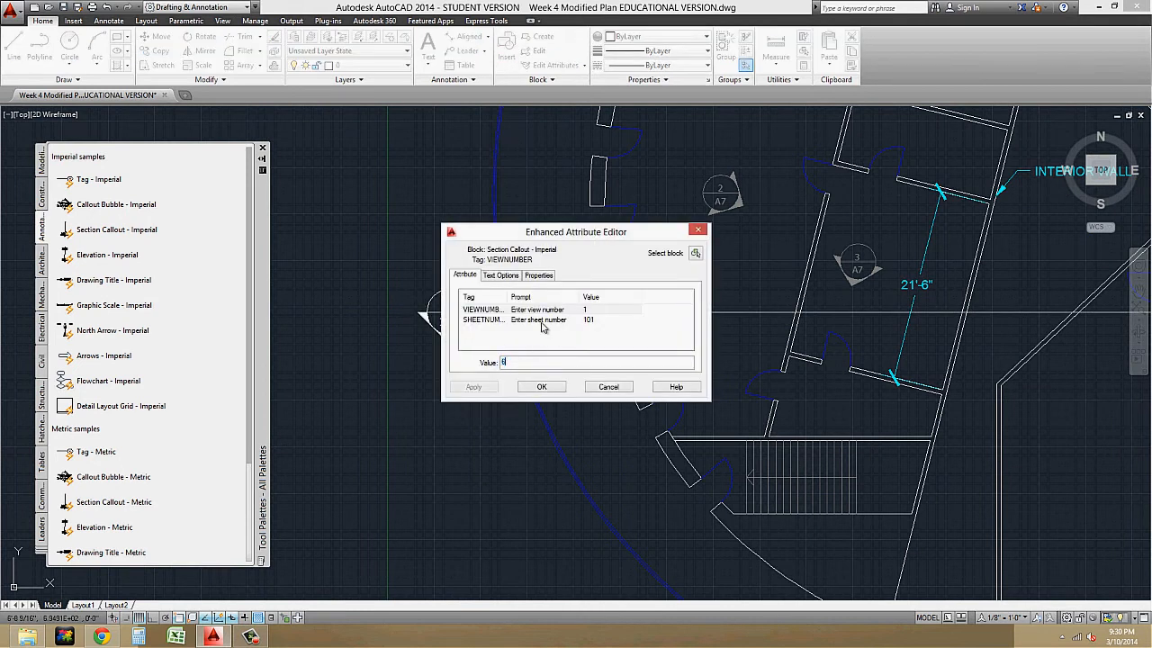
click(586, 320)
key(Tab)
text(A7.2)
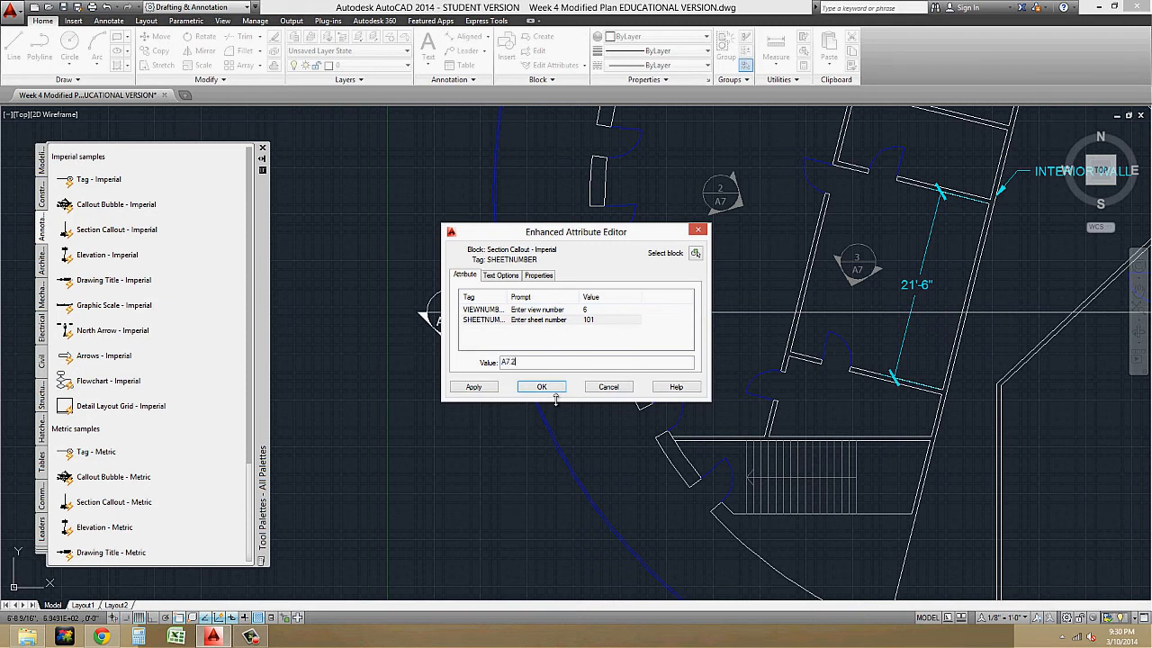
click(548, 389)
Step: Flip the 6/A7.2 section callout's direction arrow so it points upward
scroll(518, 288, down, 2)
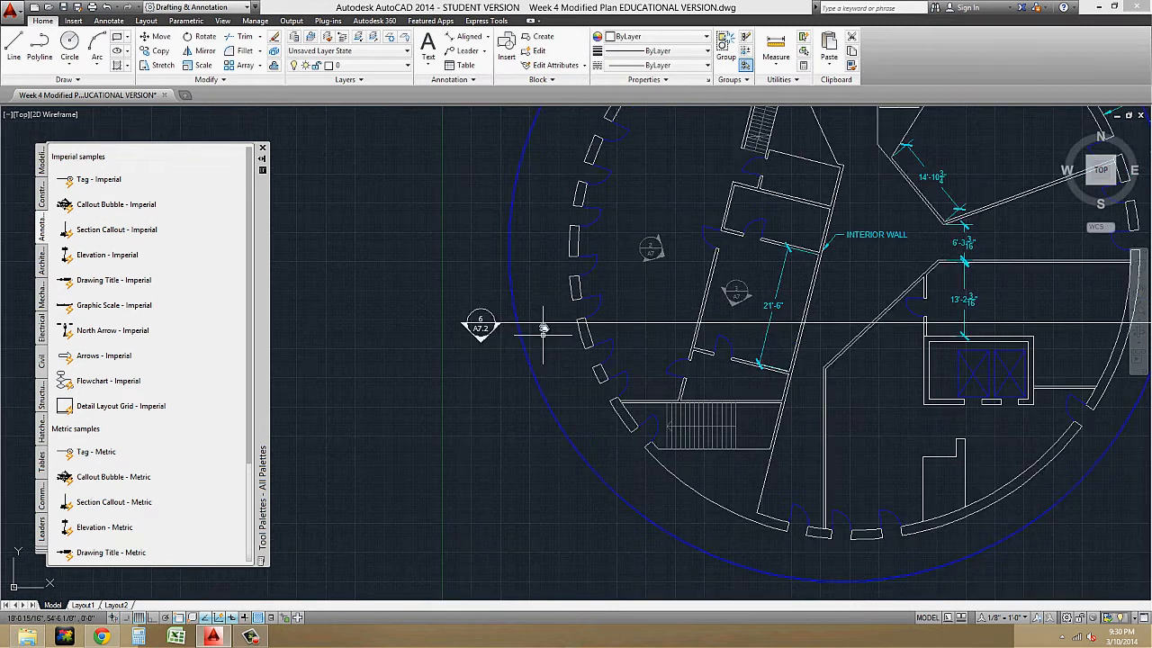
click(498, 296)
scroll(498, 296, up, 5)
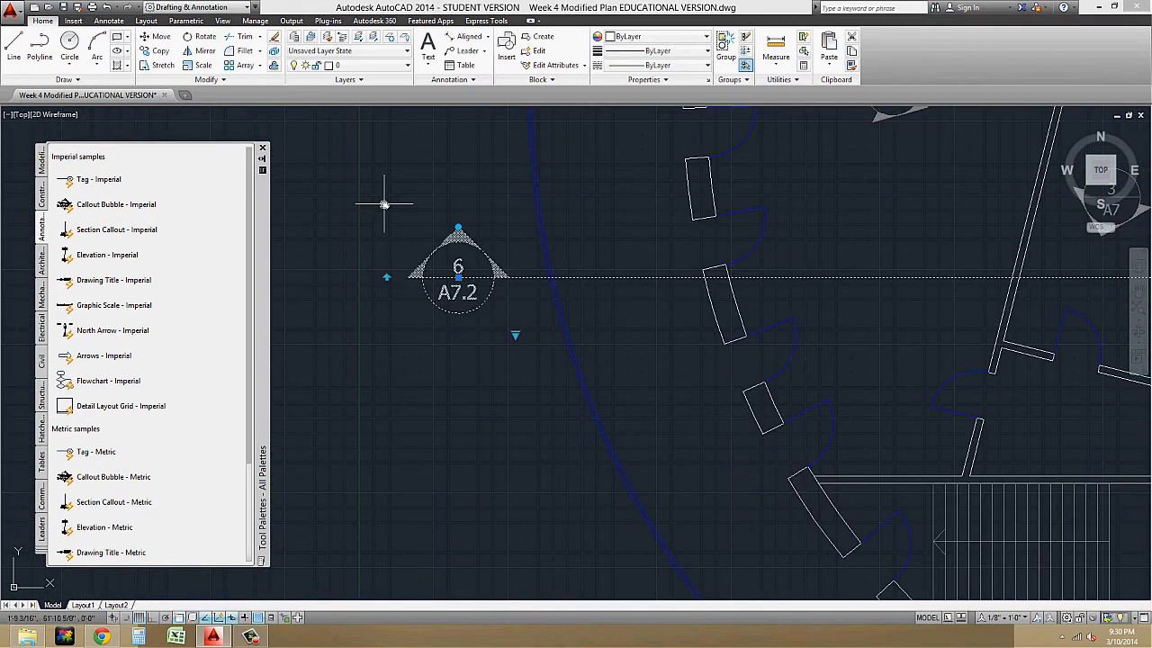
Step: Flip the 6/A7.2 section callout's direction arrow downward and try the Flag Off option for the callout
click(386, 276)
click(514, 334)
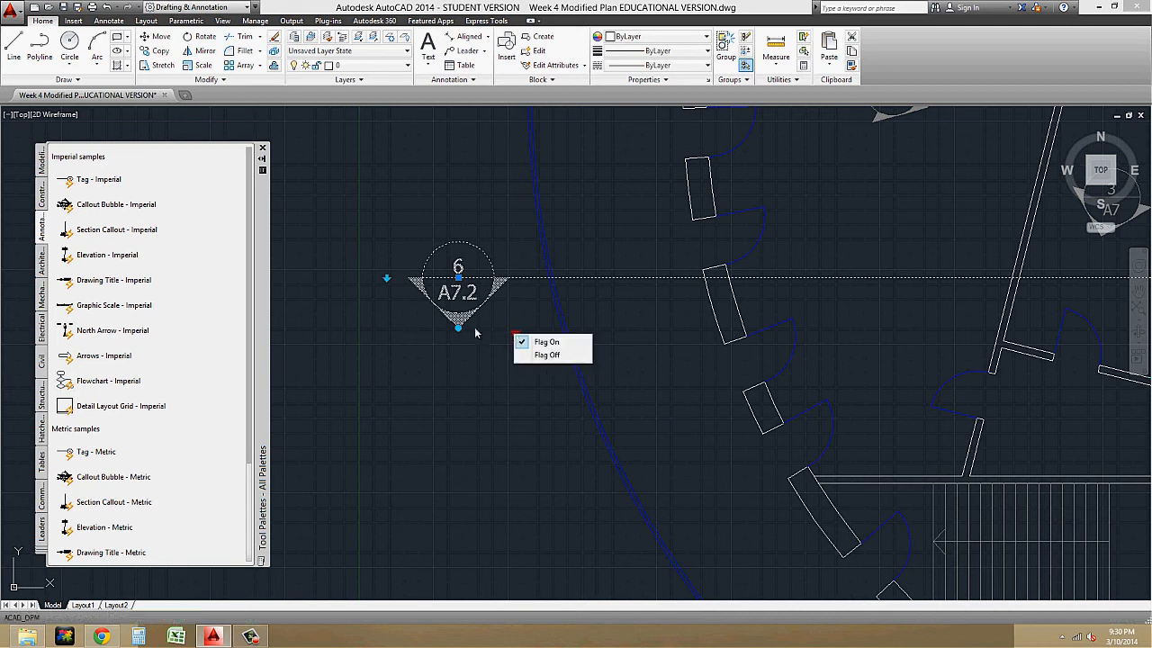
click(570, 355)
Step: Shorten the 6/A7.2 section callout's cut line so it ends just inside the building's west exterior wall
scroll(586, 381, down, 5)
scroll(519, 370, up, 2)
key(Escape)
middle_drag(1070, 367, 864, 357)
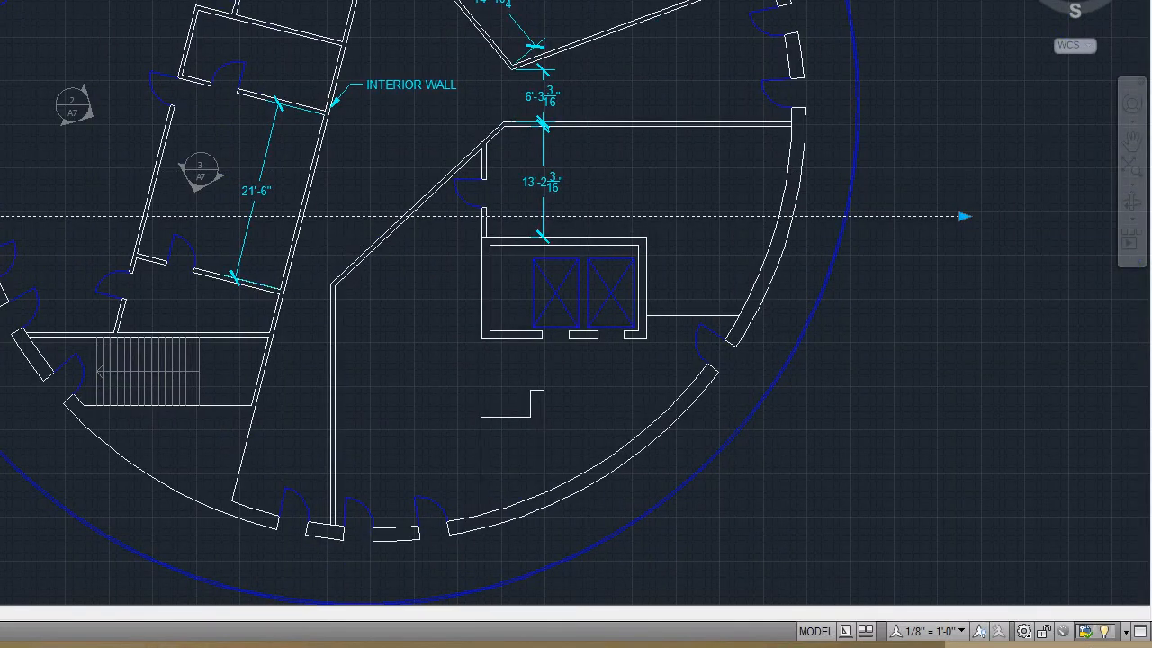
middle_drag(811, 259, 843, 254)
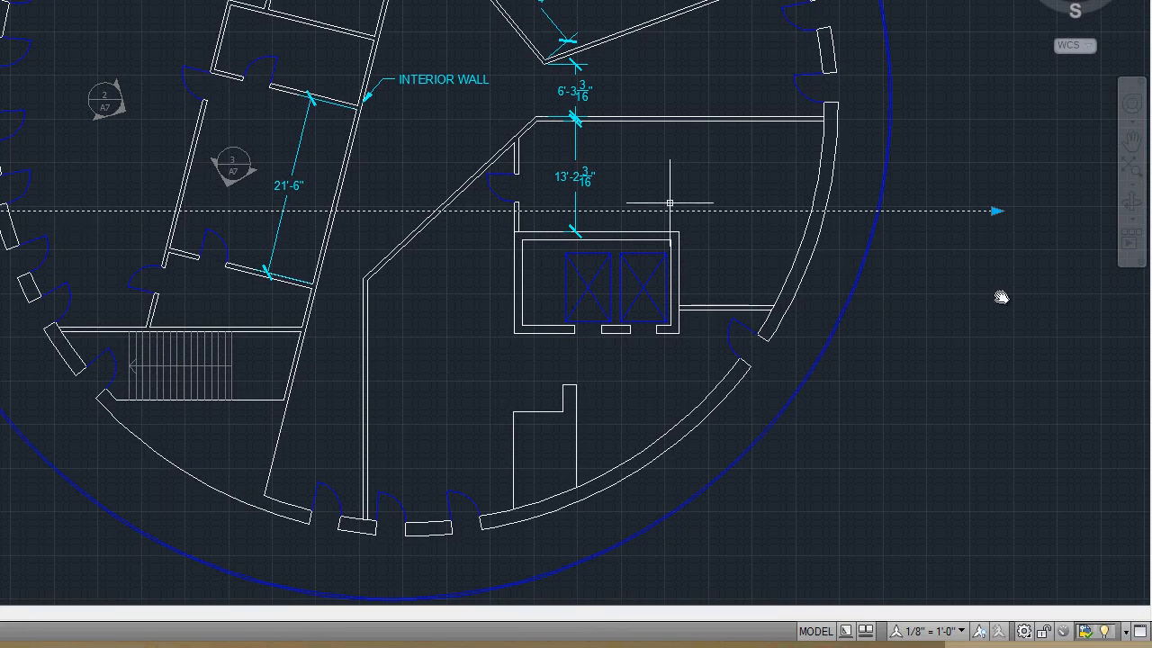
scroll(663, 212, up, 5)
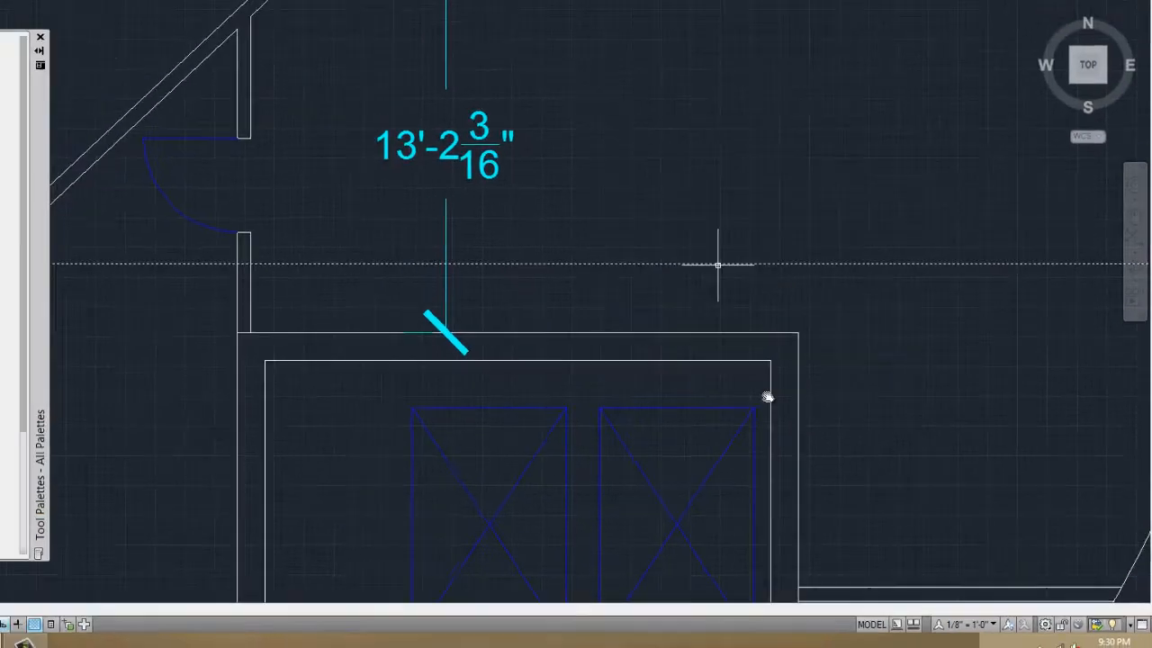
scroll(684, 302, down, 5)
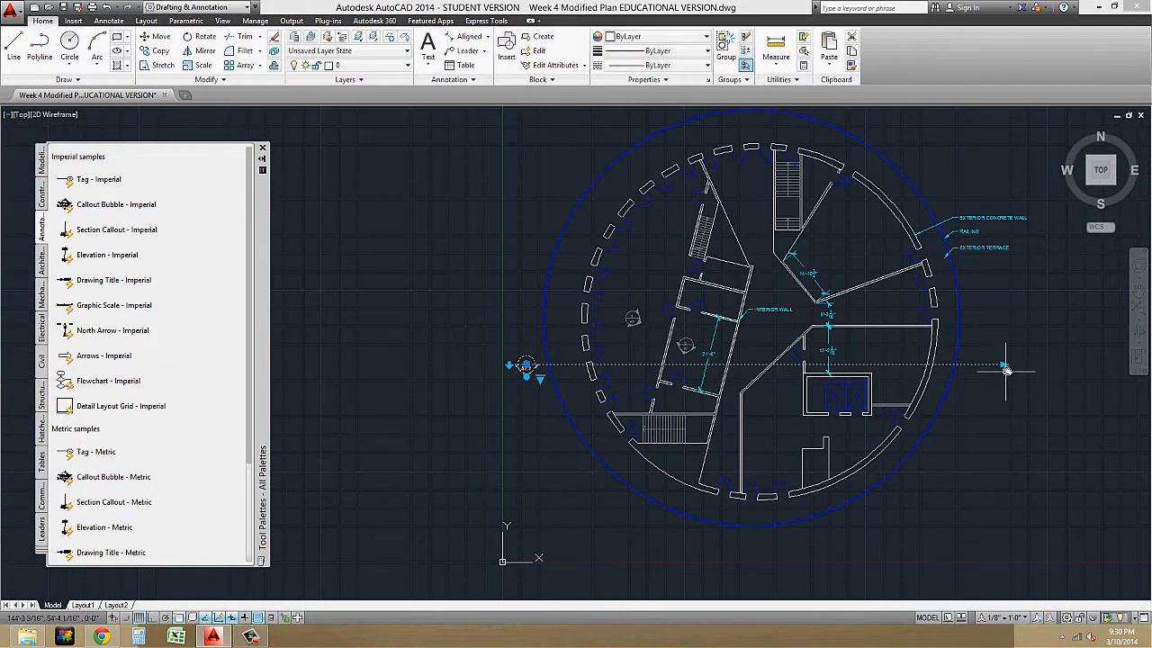
scroll(730, 295, up, 6)
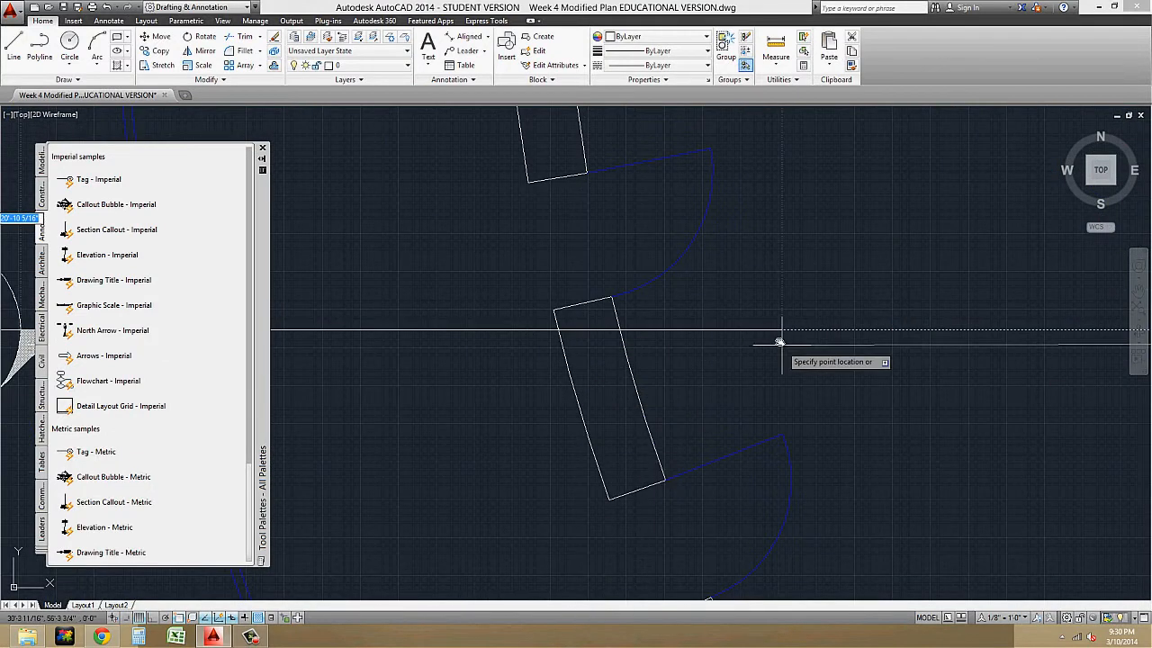
scroll(779, 342, down, 6)
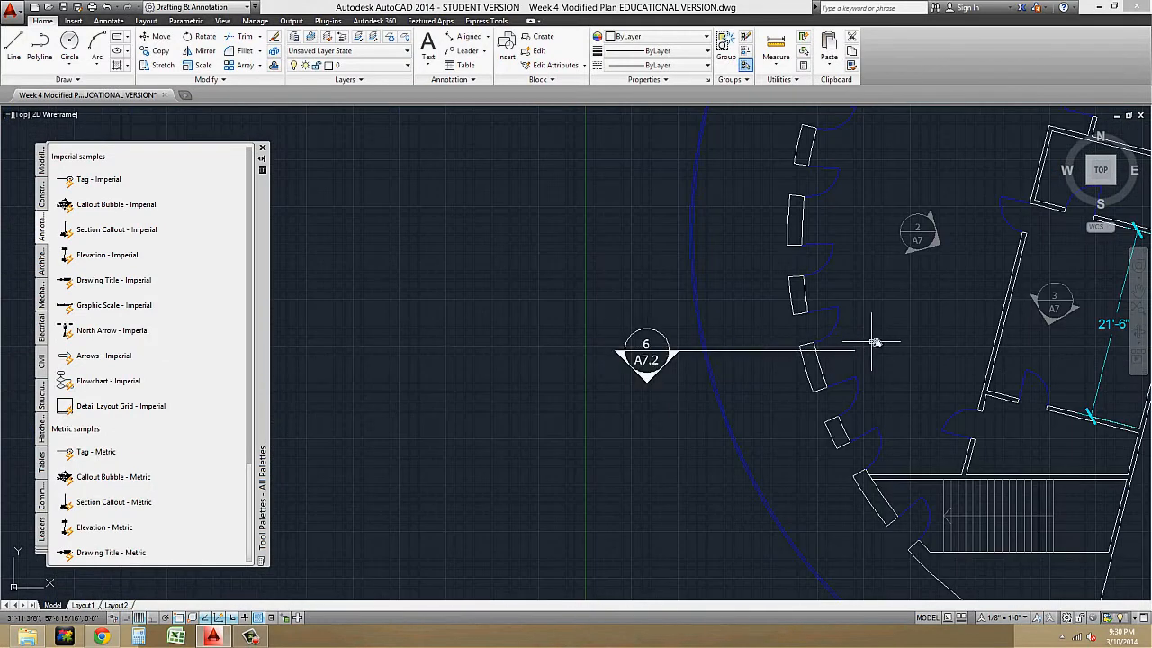
middle_drag(768, 346, 673, 340)
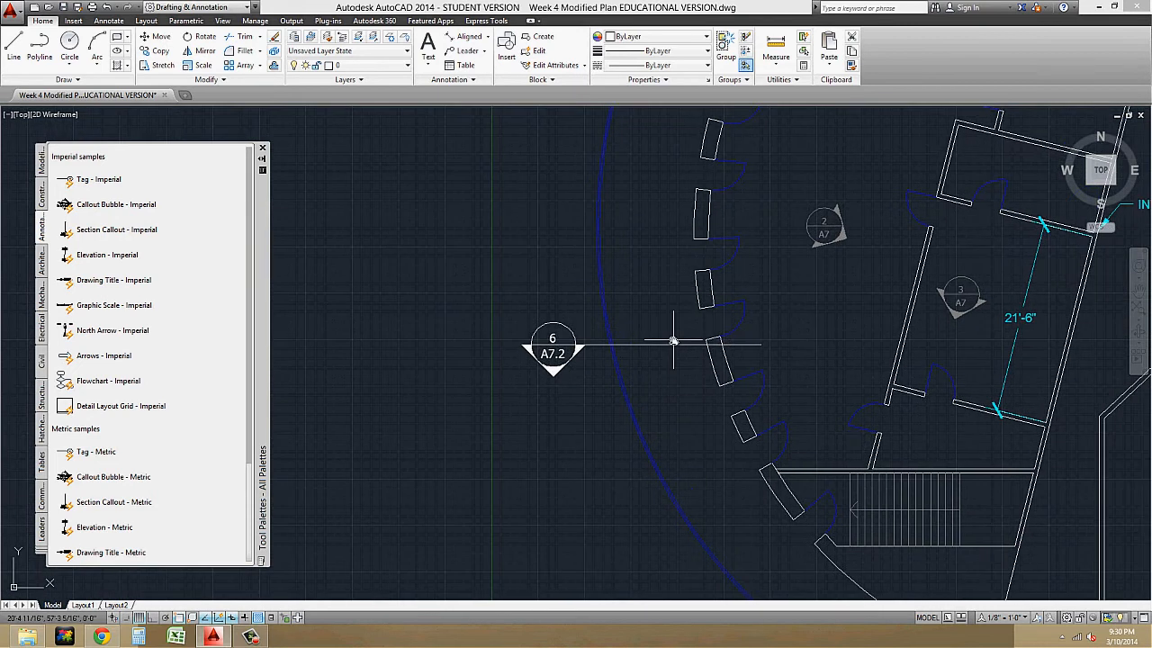
Step: Put the 6/A7.2 section callout on the a-plan-iden layer and set the tool palettes to auto-hide
click(558, 371)
click(405, 68)
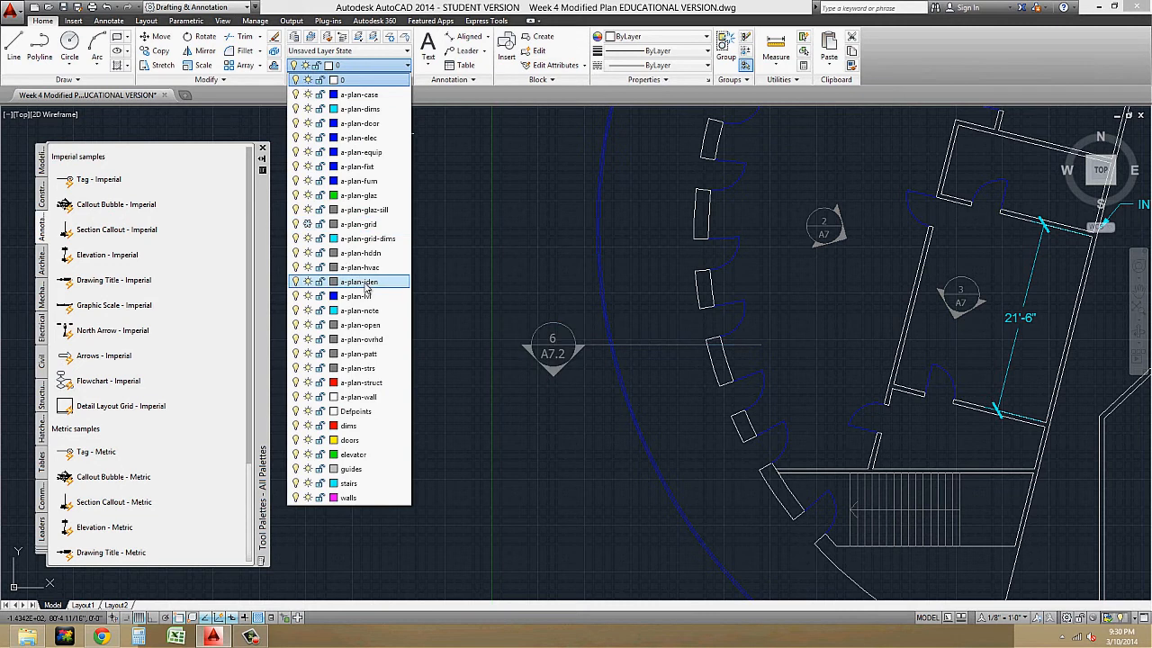
click(359, 281)
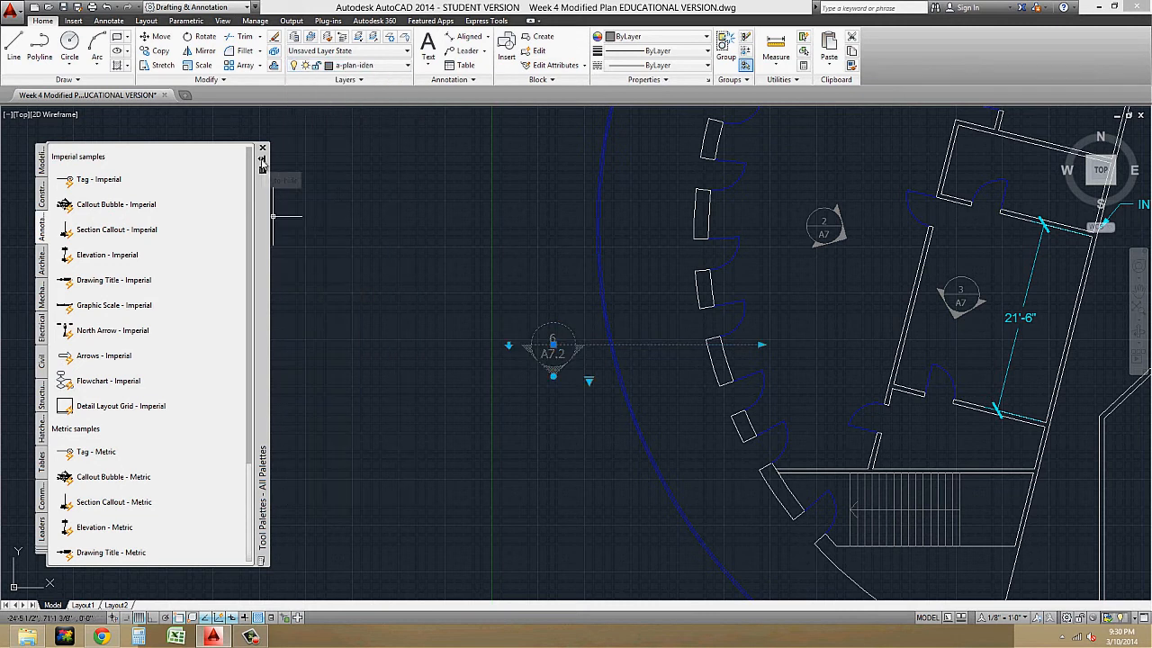
click(262, 160)
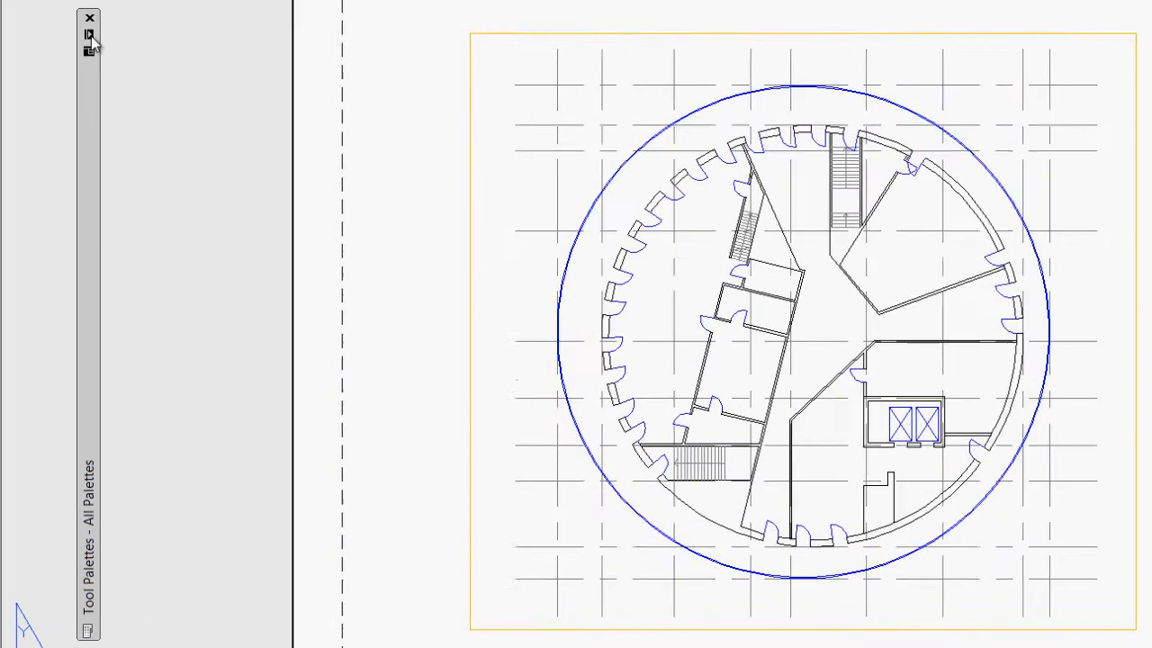
Step: Place a Drawing Title - Imperial block below the plan on the A1 layout, then auto-hide the tool palettes
mouse_move(65, 180)
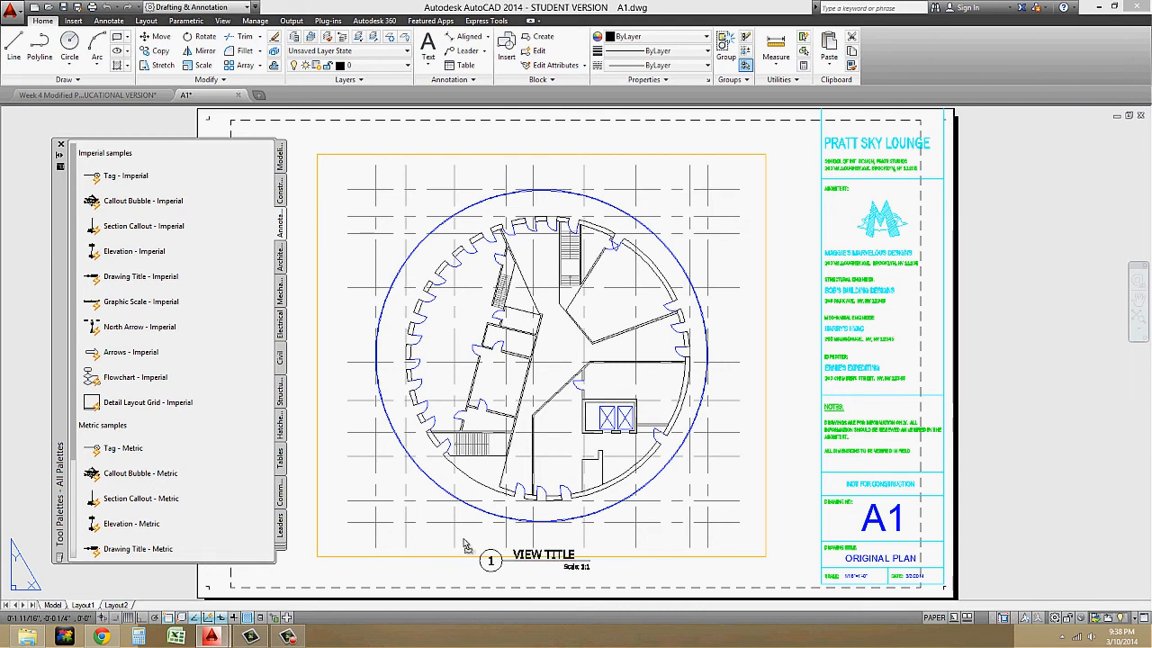
click(464, 546)
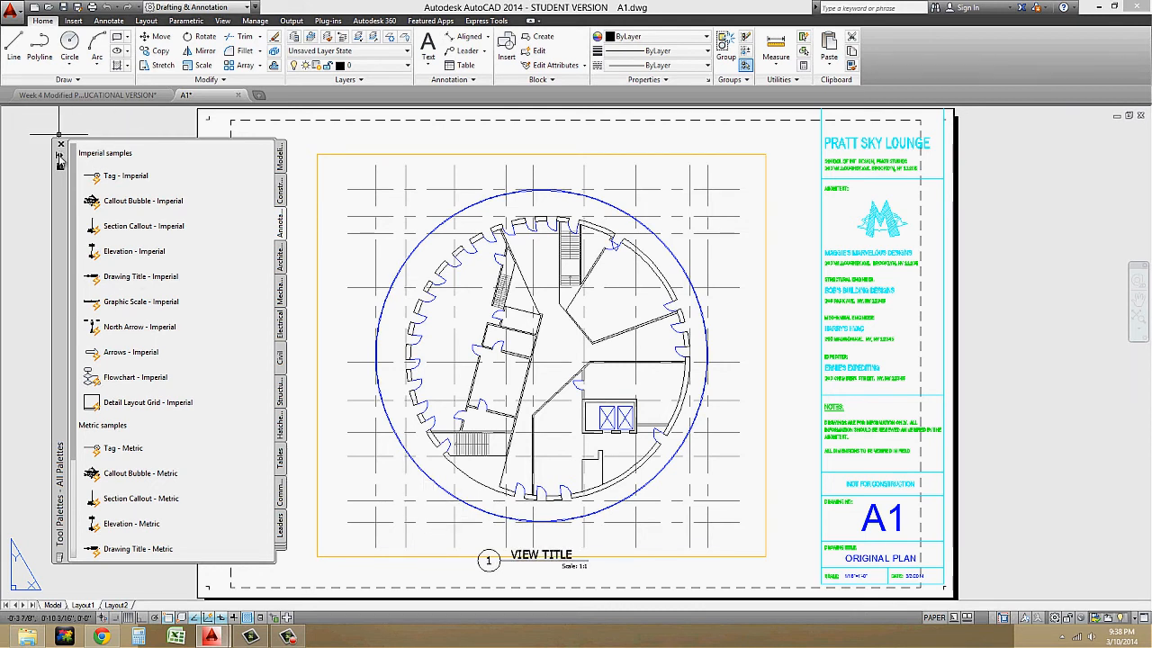
click(59, 156)
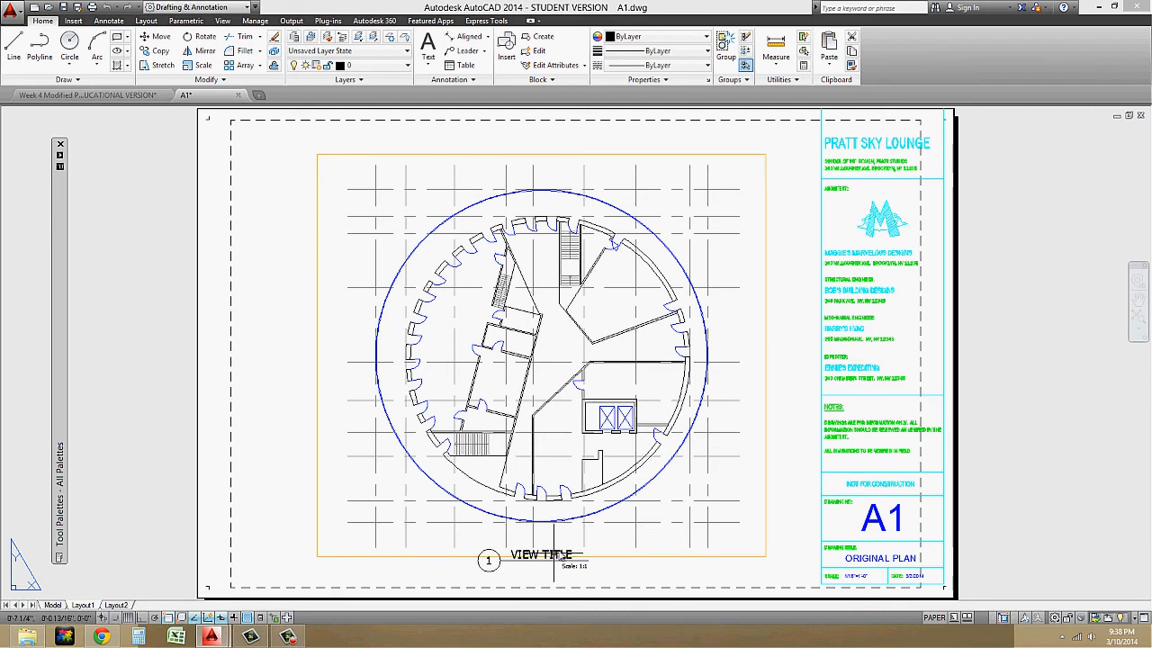
Step: Stretch the viewport's lower-right corner down so its frame encloses the view title, then open the title's attributes and leave them unedited
click(766, 401)
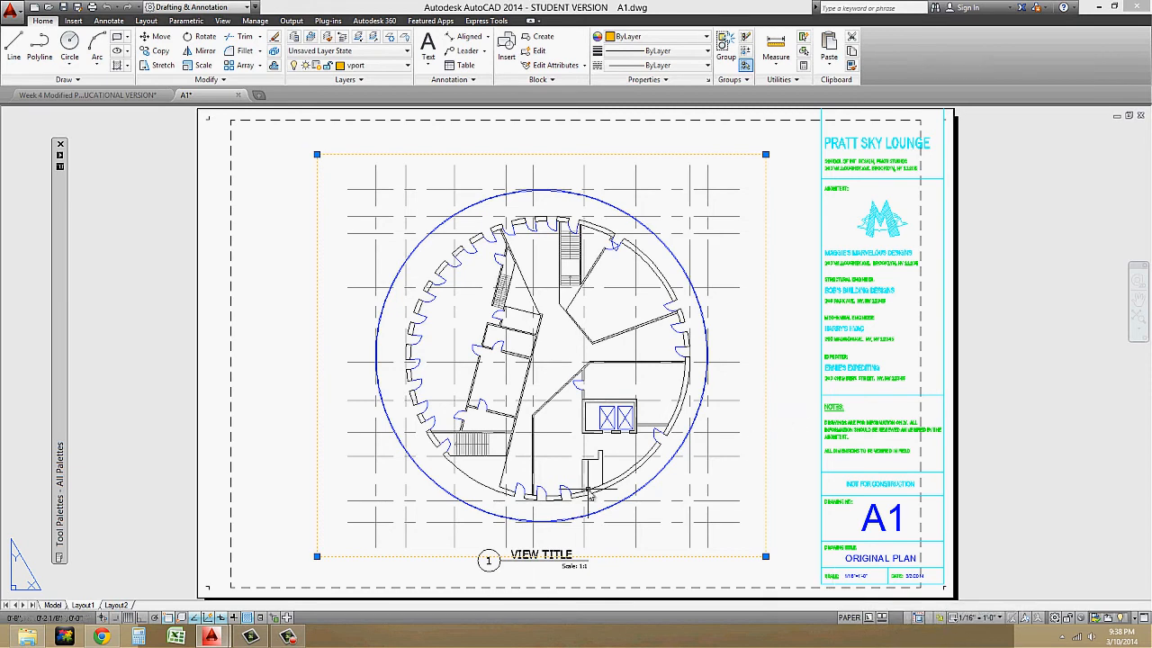
key(Escape)
middle_drag(631, 566, 657, 506)
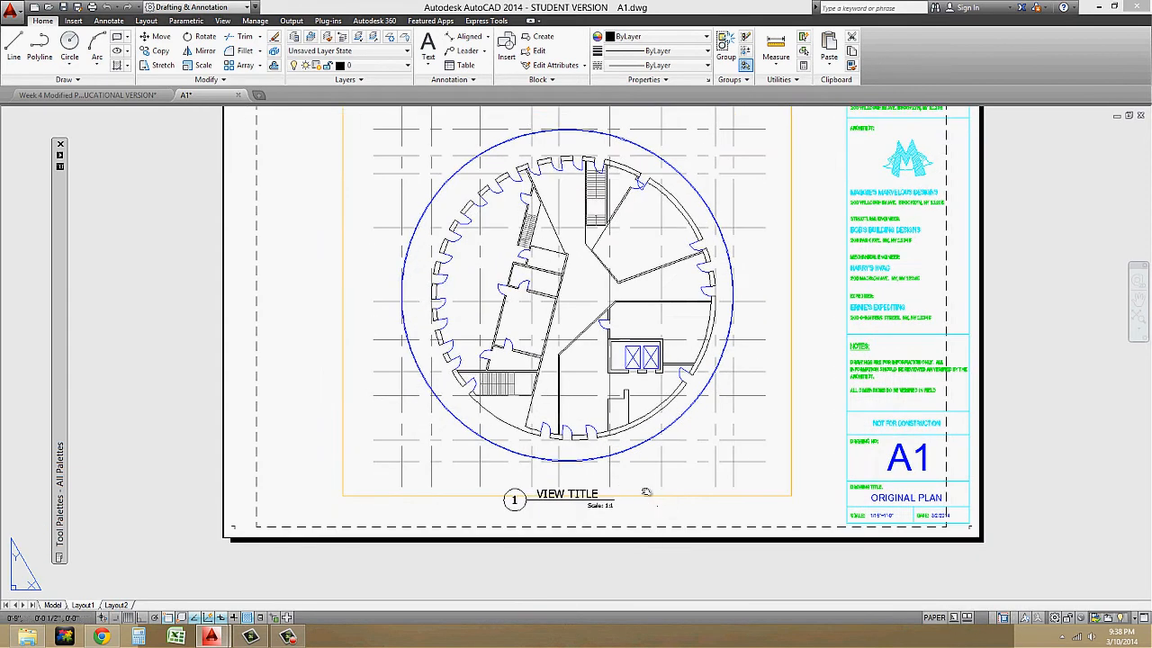
click(791, 495)
click(793, 516)
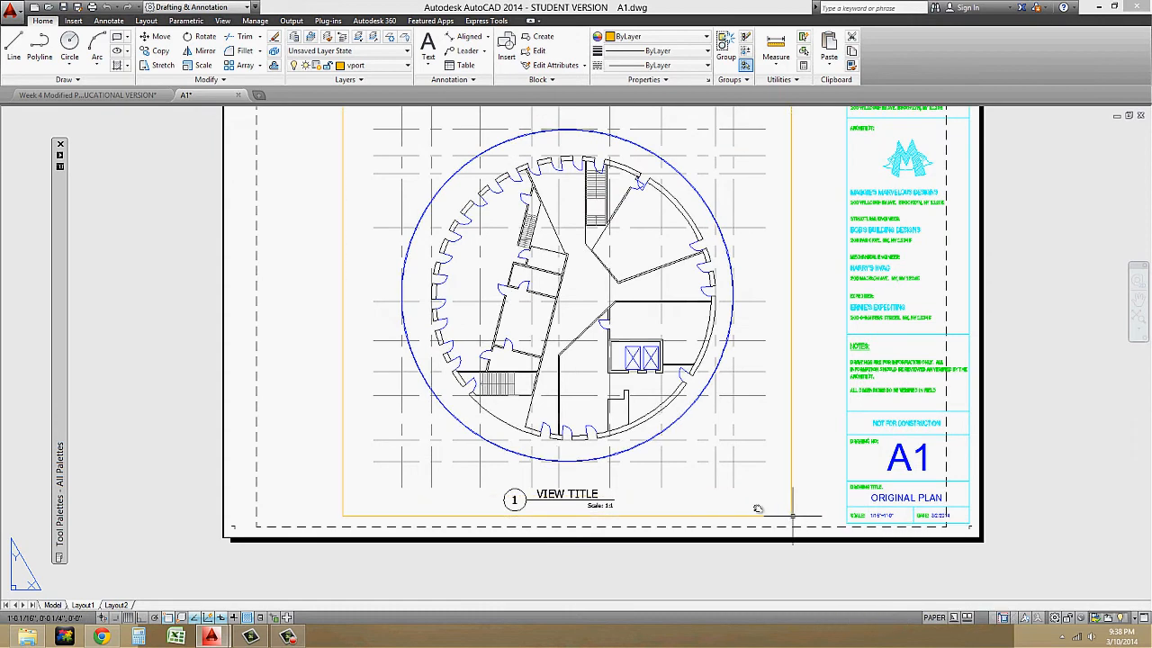
double_click(576, 494)
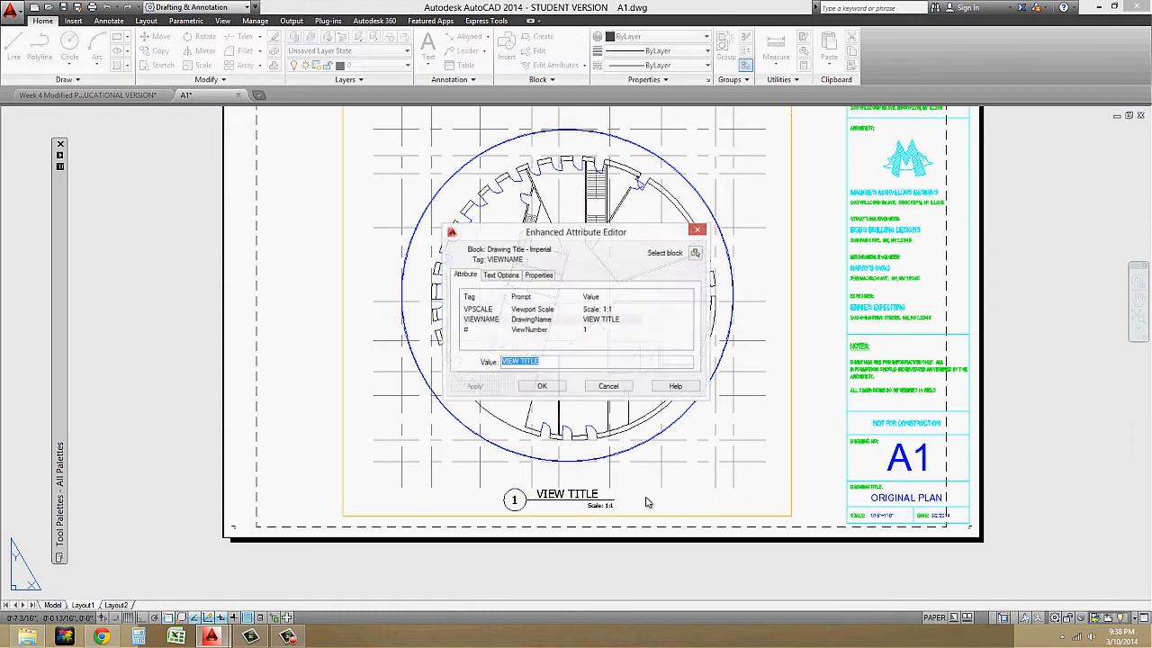
click(608, 387)
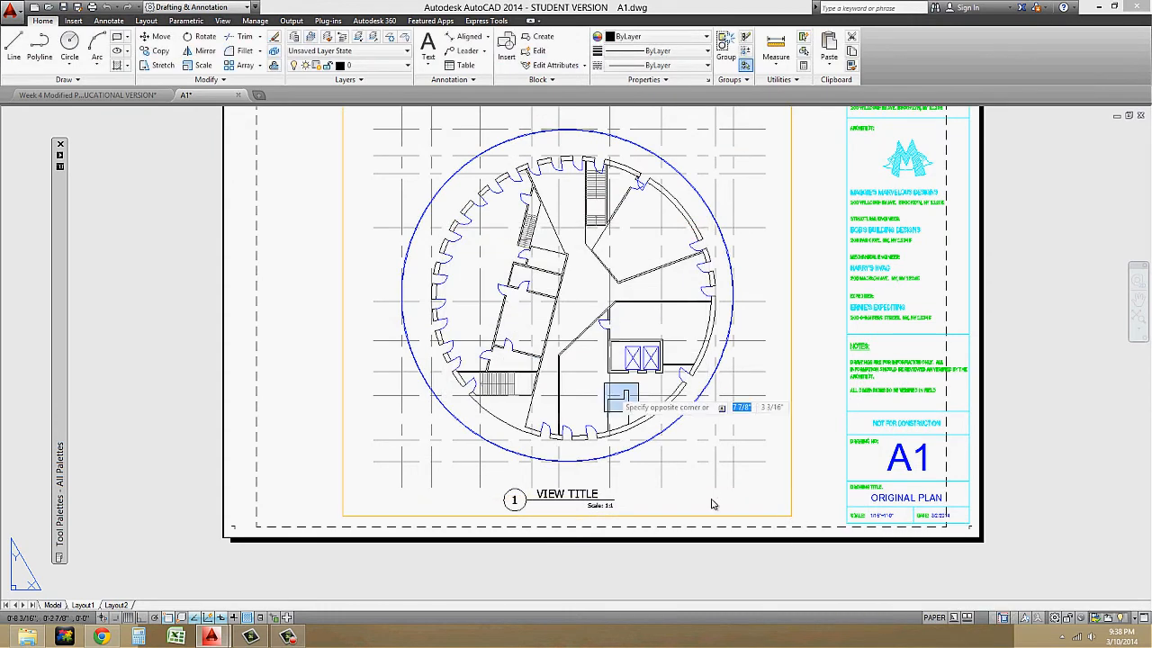
Step: Activate the plan viewport and try zooming the plan in and out inside it
double_click(637, 500)
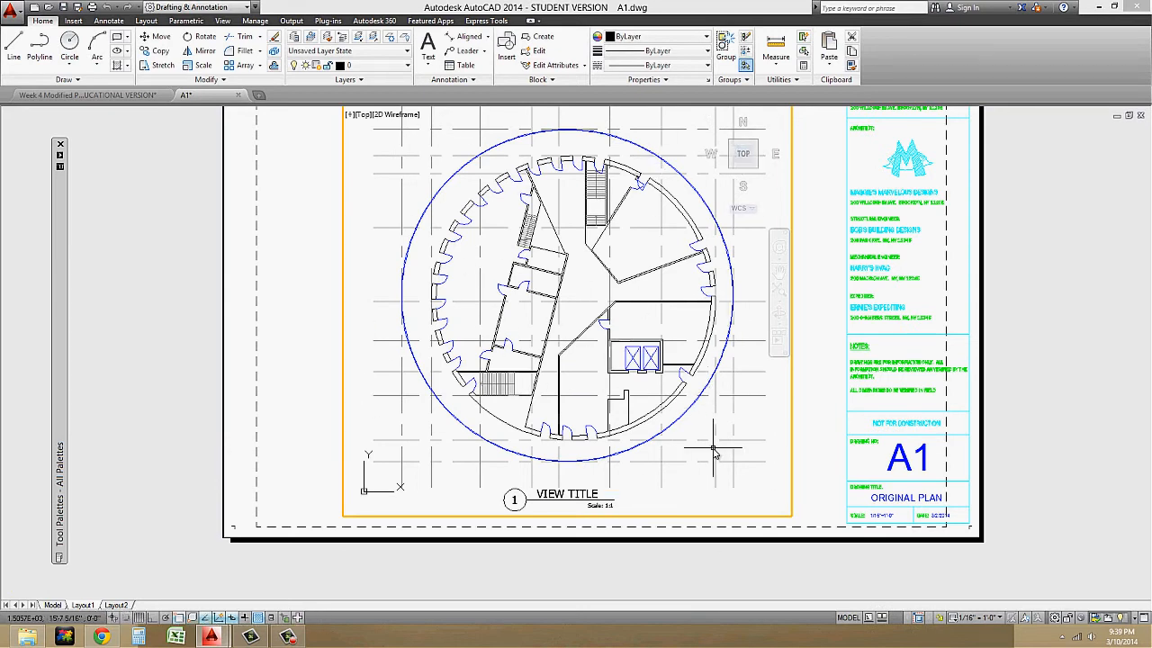
scroll(663, 479, up, 4)
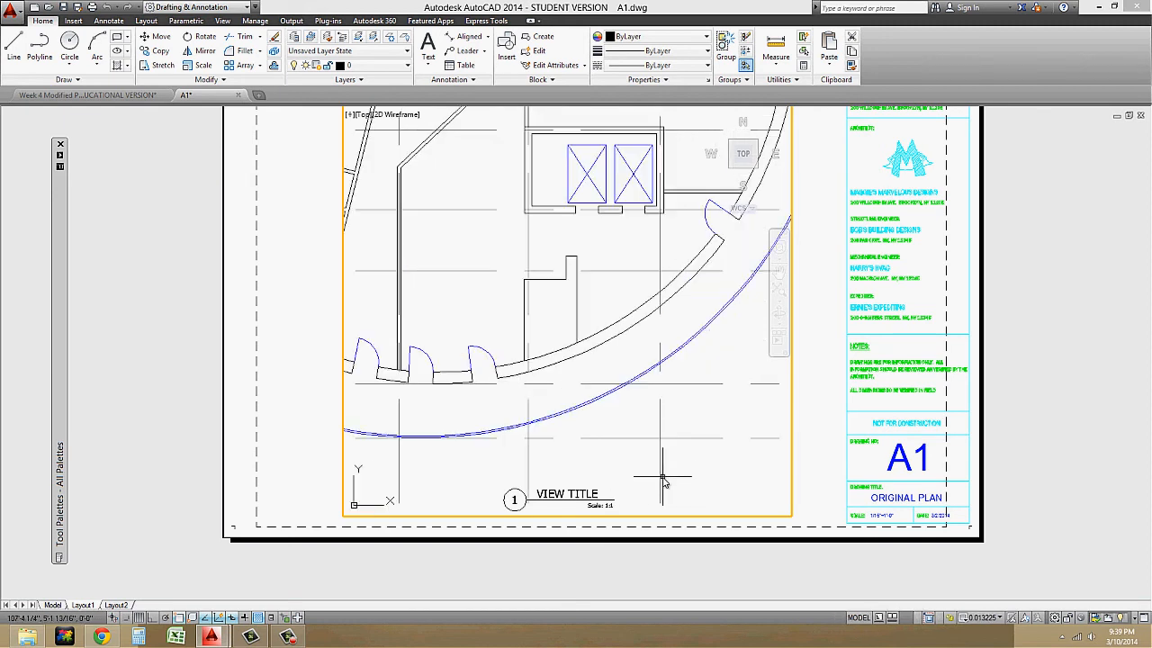
scroll(663, 479, down, 6)
scroll(662, 479, up, 6)
scroll(662, 479, down, 6)
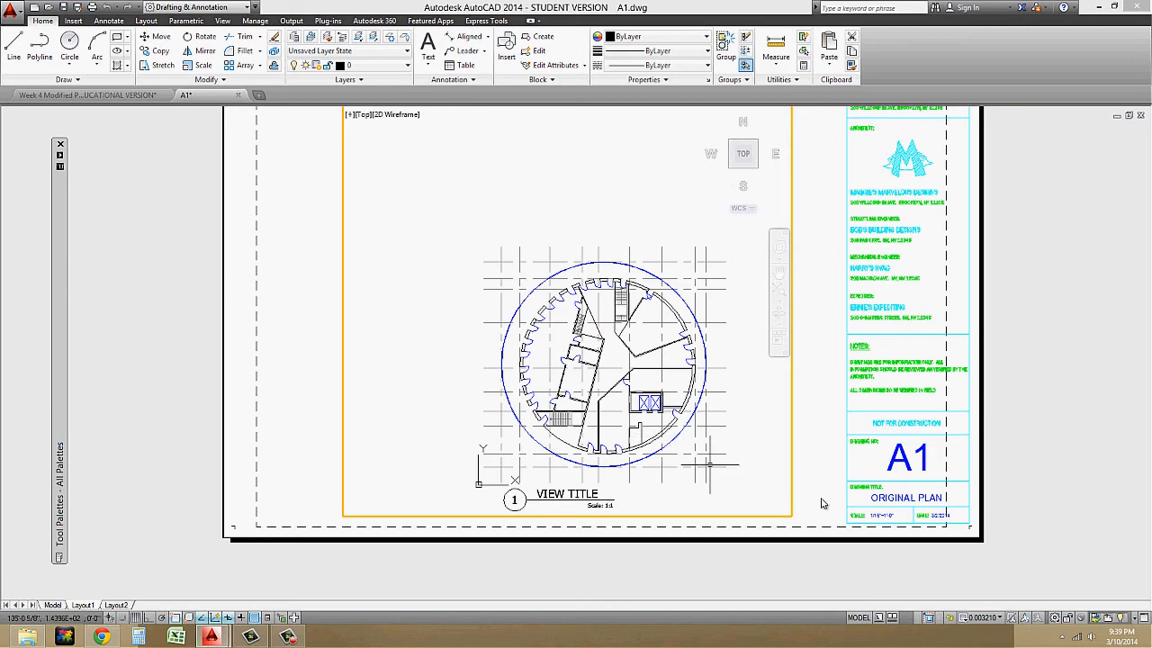
Step: Set the viewport scale to 1/16" = 1'-0", recentre the plan above the view title, and return to paper space
click(986, 619)
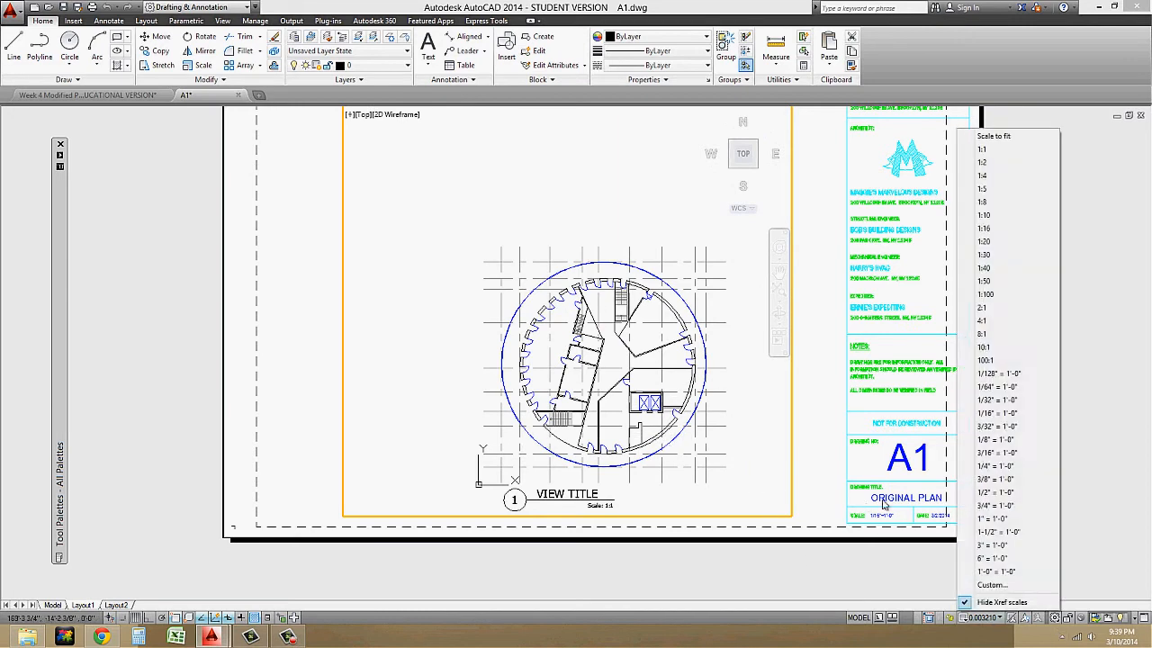
click(999, 413)
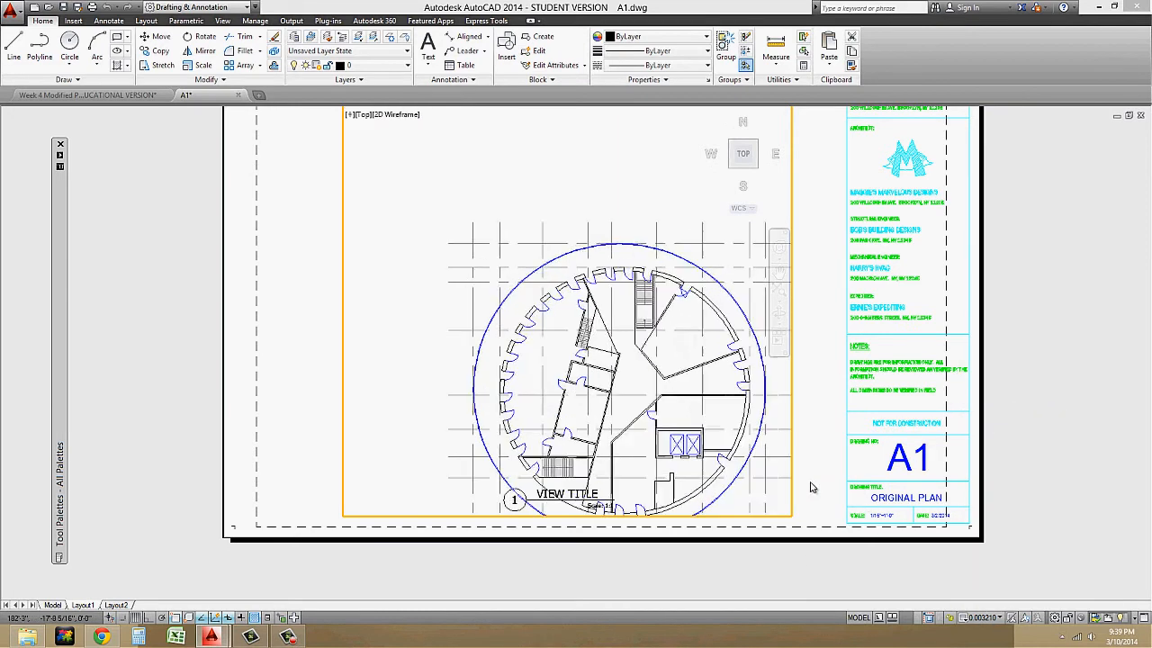
click(656, 346)
double_click(636, 364)
click(619, 405)
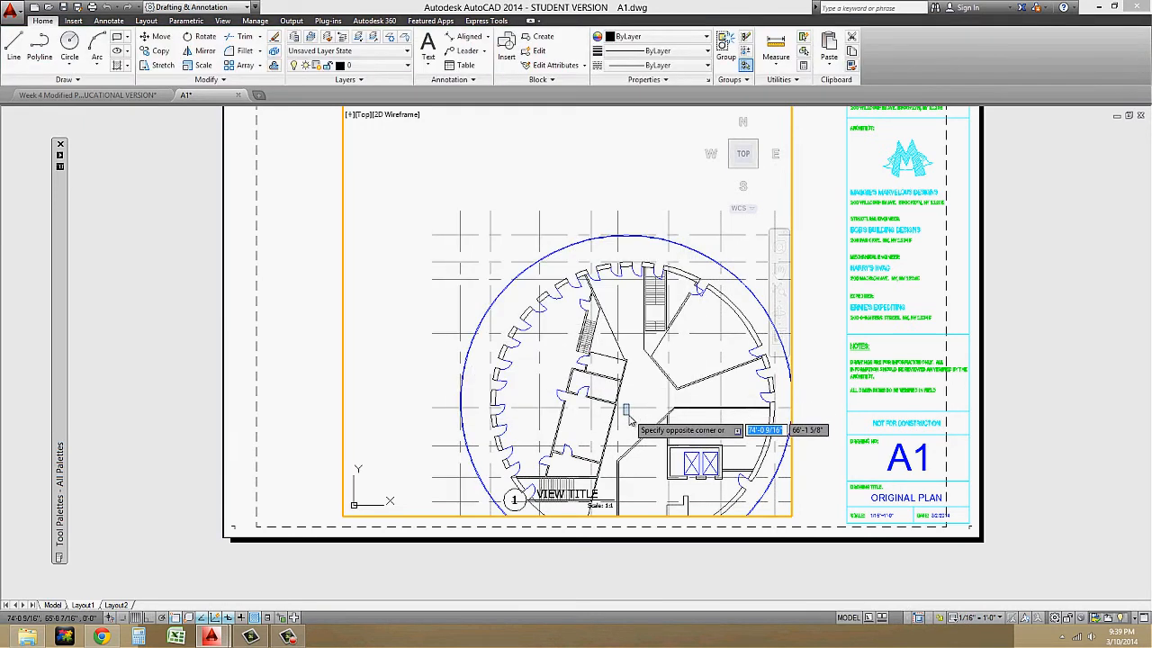
middle_drag(626, 410, 590, 283)
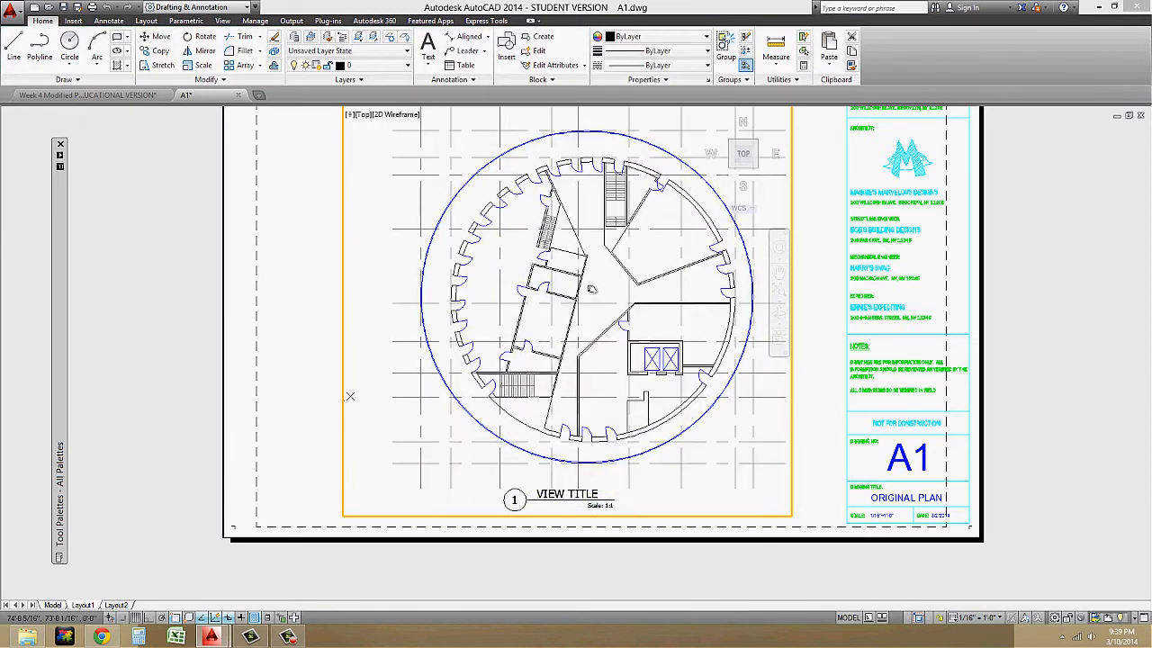
double_click(828, 452)
Step: Adjust the viewport frame from its lower-right corner and activate the plan viewport again
click(786, 515)
click(790, 516)
click(810, 485)
scroll(804, 463, down, 2)
middle_drag(804, 465, 723, 473)
double_click(636, 394)
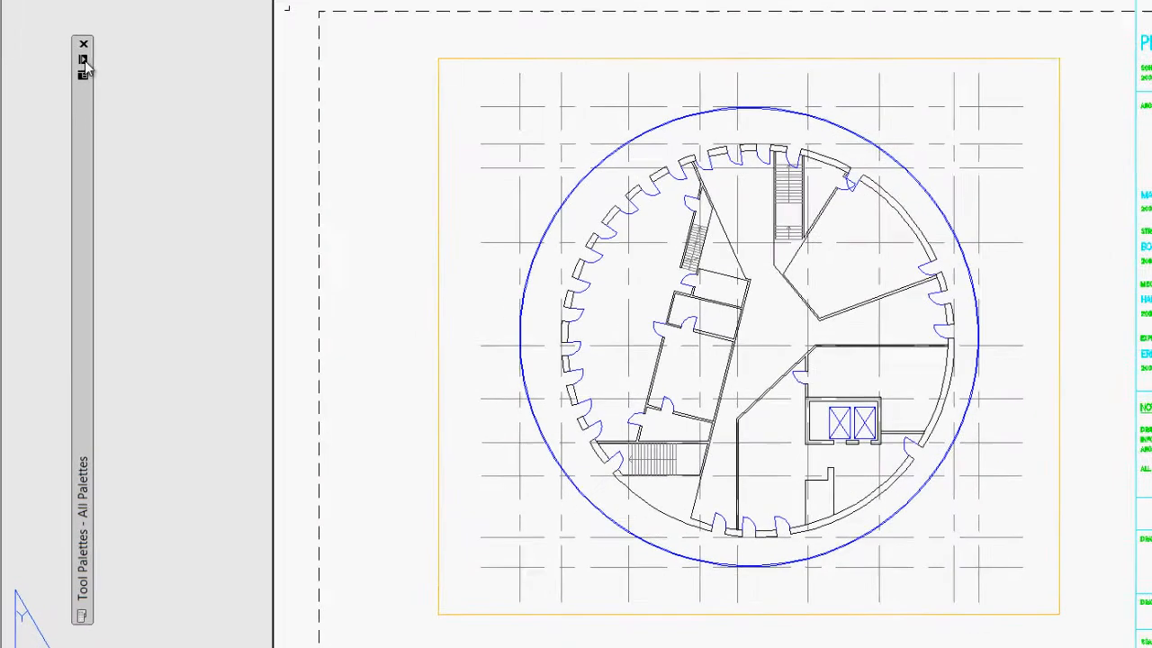
Step: Insert a Drawing Title - Imperial block near the lower edge of the plan viewport and collapse the tool palettes
click(61, 157)
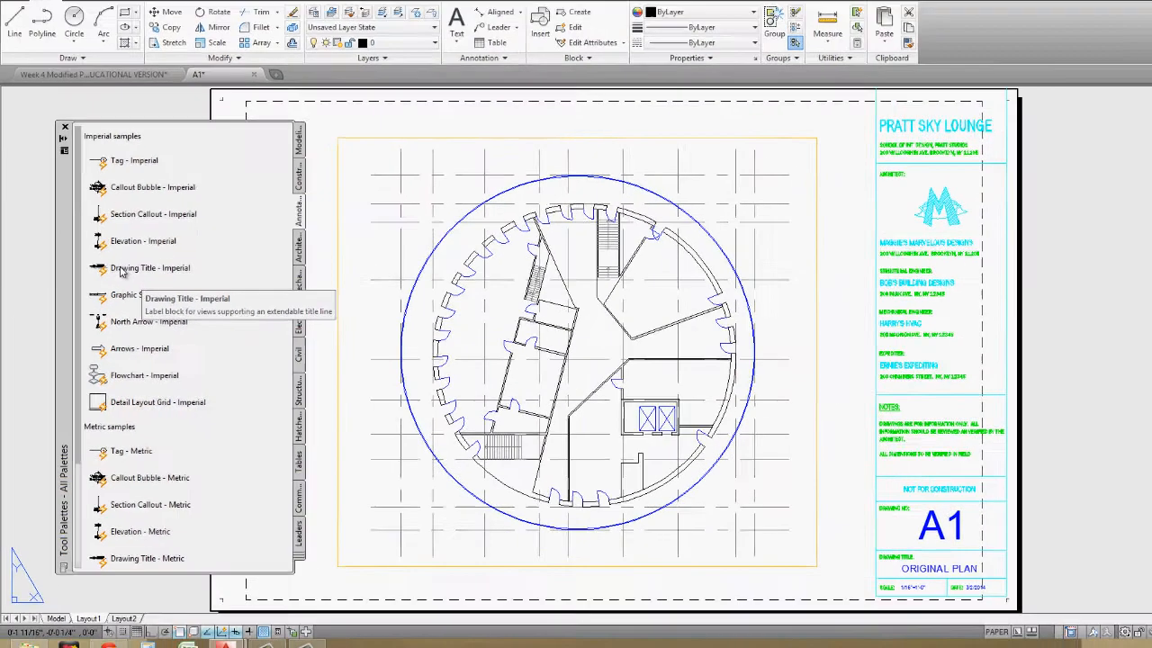
click(121, 270)
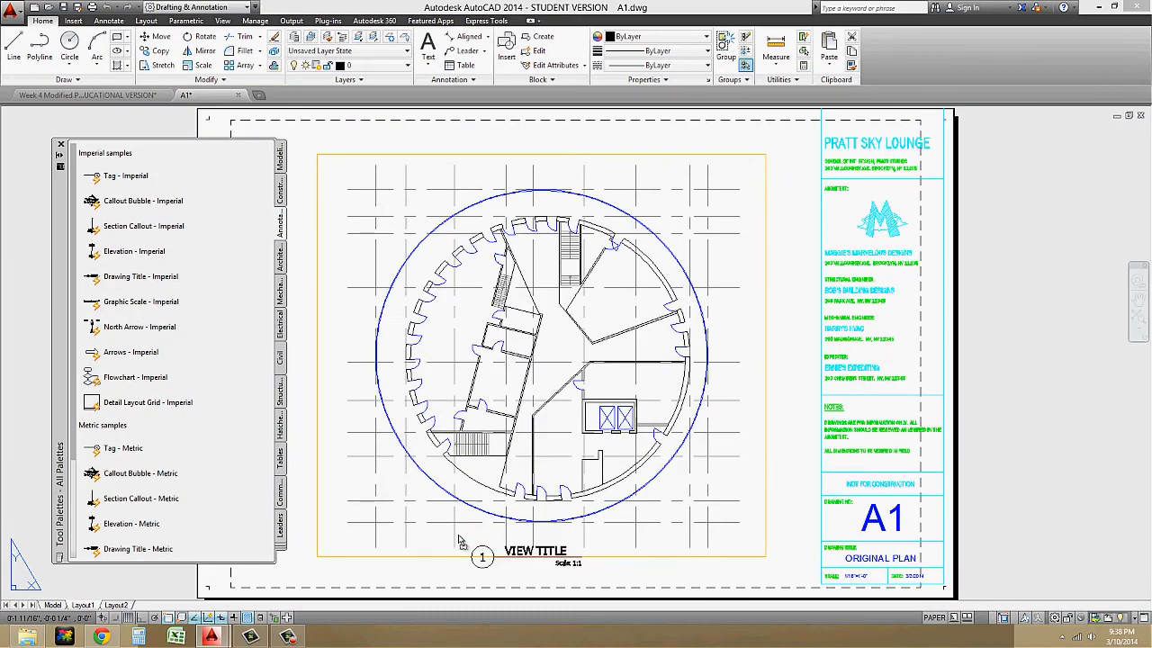
click(464, 545)
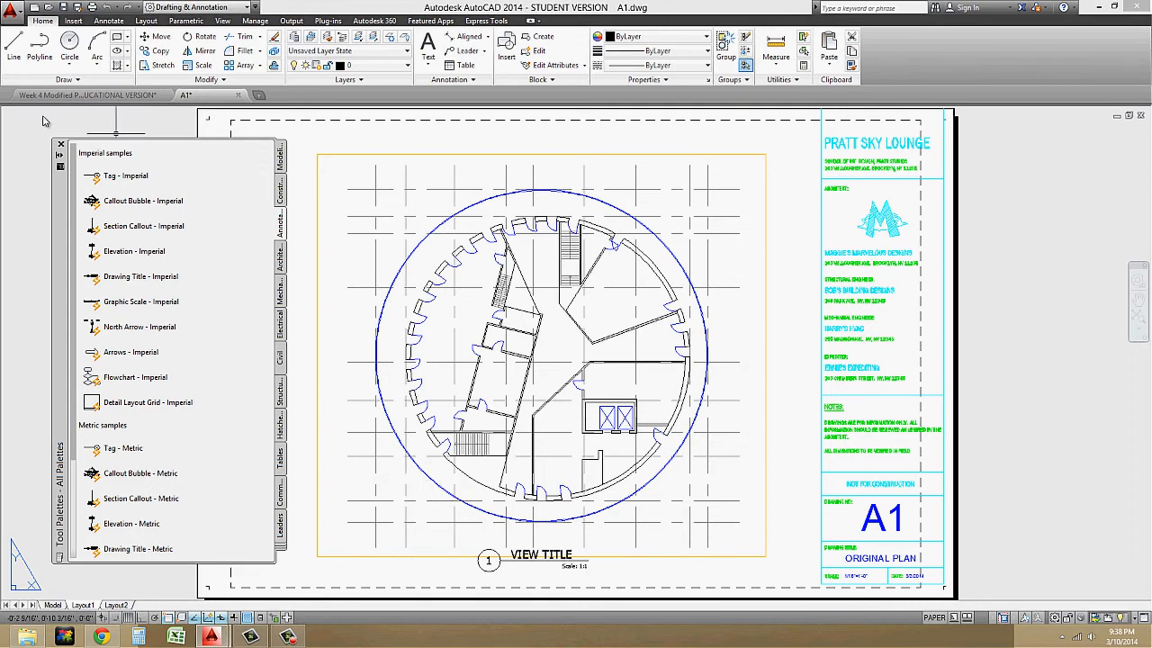
click(60, 155)
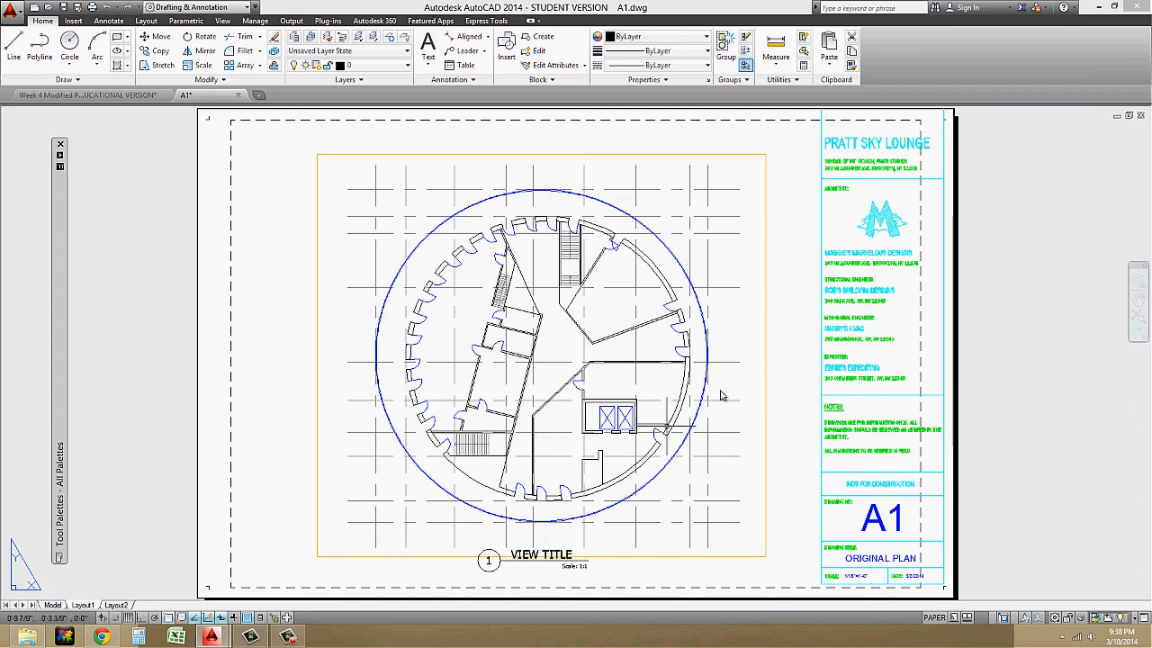
Step: Extend the viewport frame's lower-right corner downward until the frame surrounds the whole view title
click(766, 405)
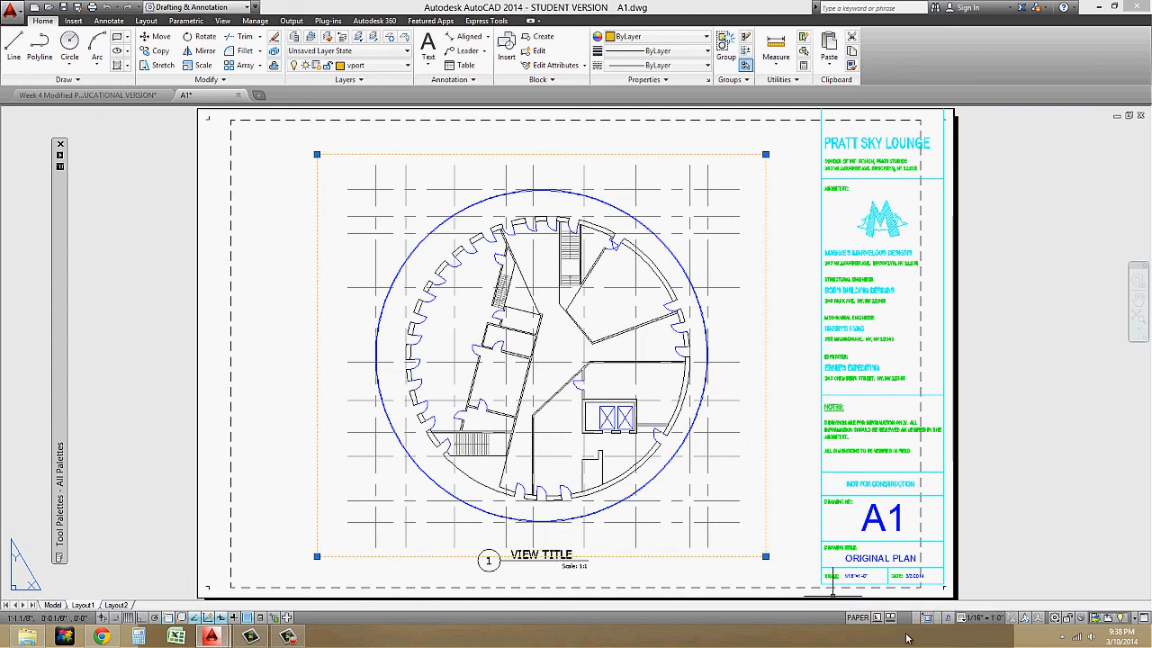
key(Escape)
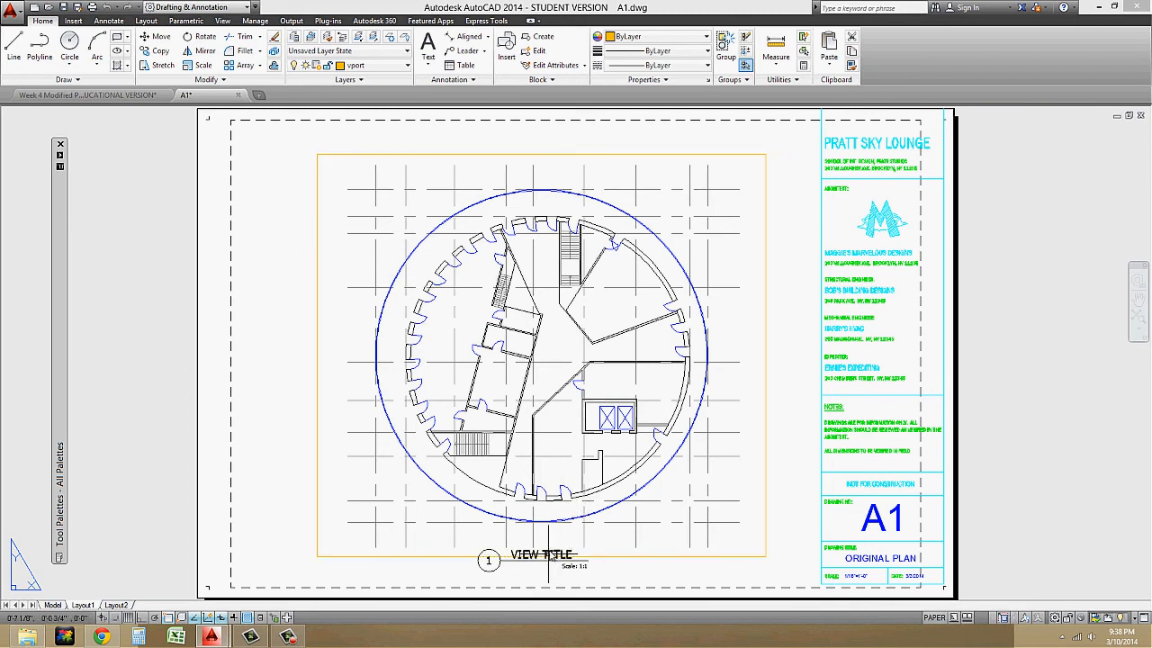
middle_drag(630, 567, 657, 507)
click(639, 494)
click(790, 496)
click(792, 516)
key(Escape)
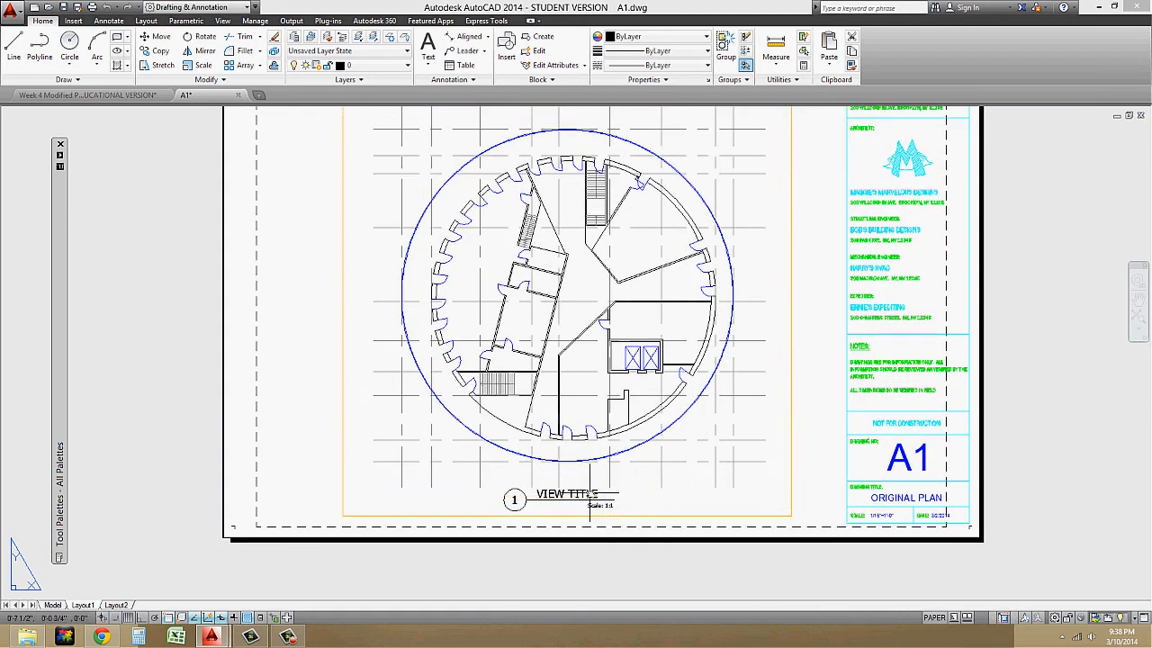
Step: Activate the plan viewport on the sheet and set its scale to 1/16" = 1'-0"
double_click(646, 502)
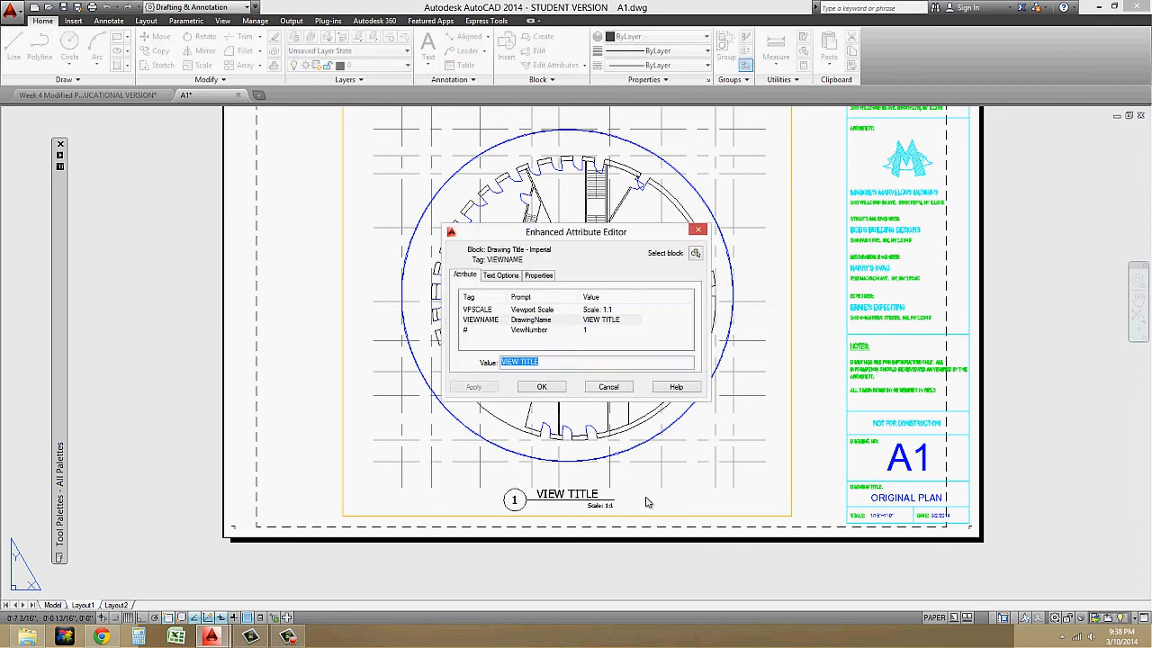
click(608, 386)
double_click(638, 501)
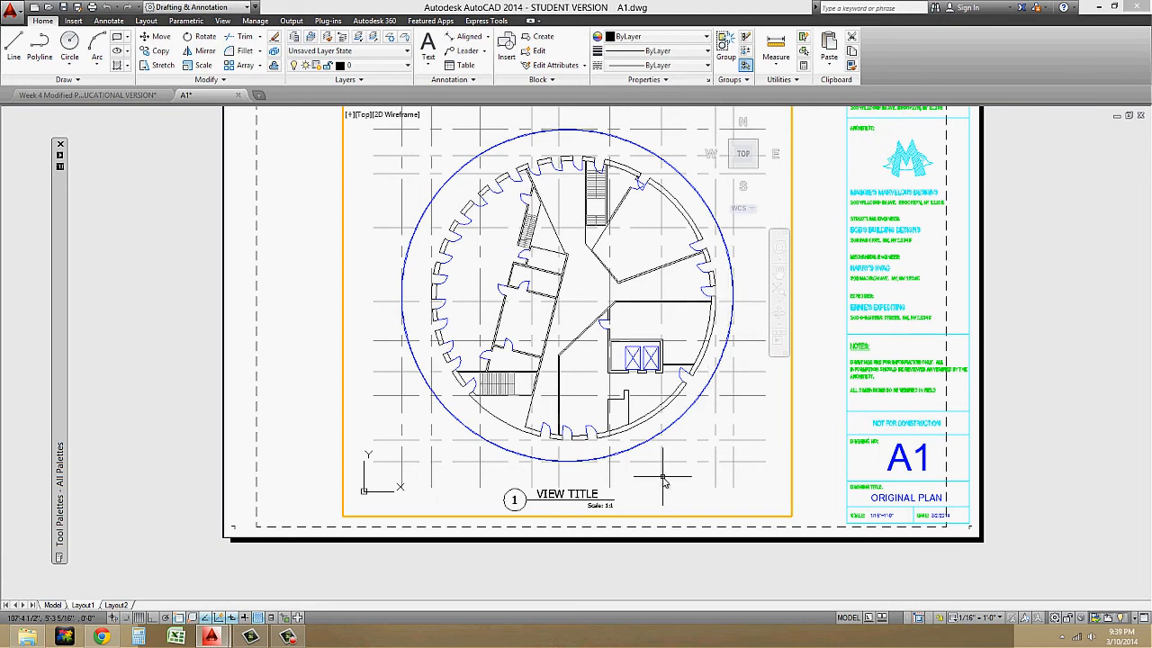
scroll(663, 481, up, 4)
scroll(662, 481, down, 4)
scroll(662, 482, up, 4)
scroll(662, 481, down, 6)
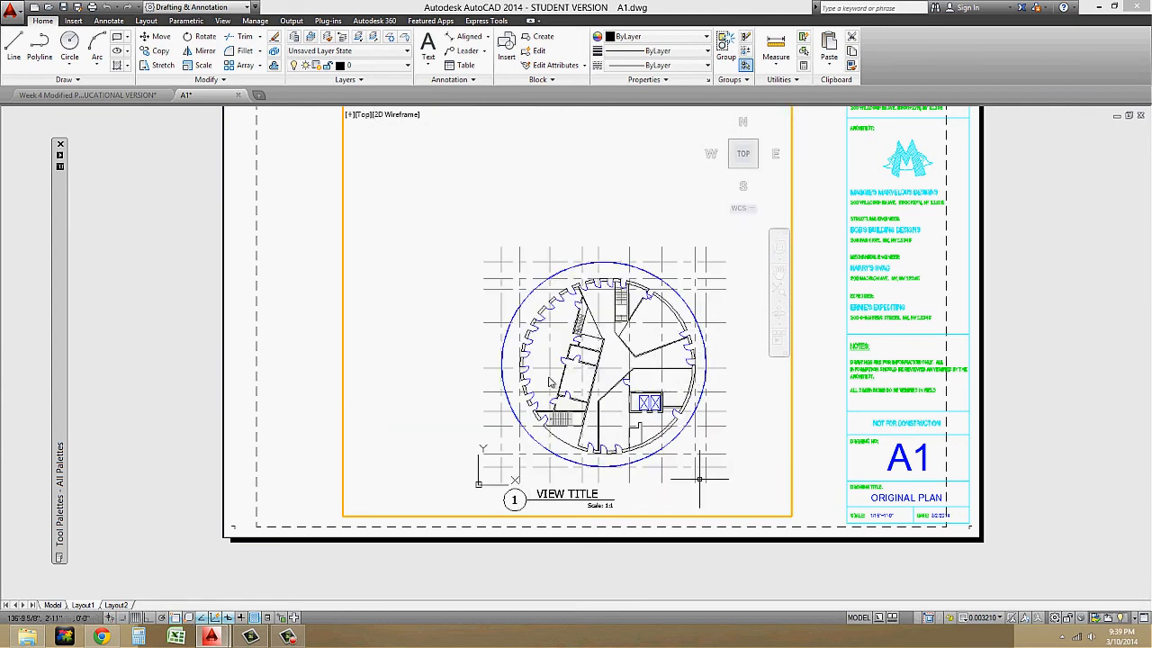
click(982, 617)
click(984, 416)
Step: Recentre the plan above the view title inside the viewport and return to paper space
click(668, 375)
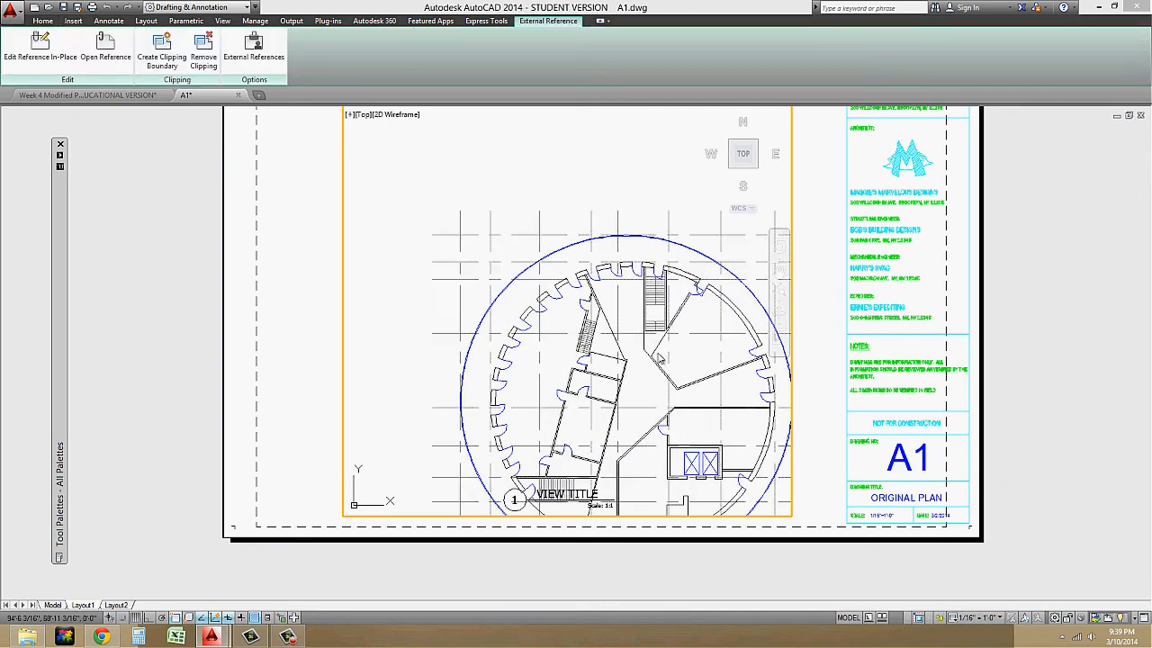
double_click(649, 341)
click(625, 406)
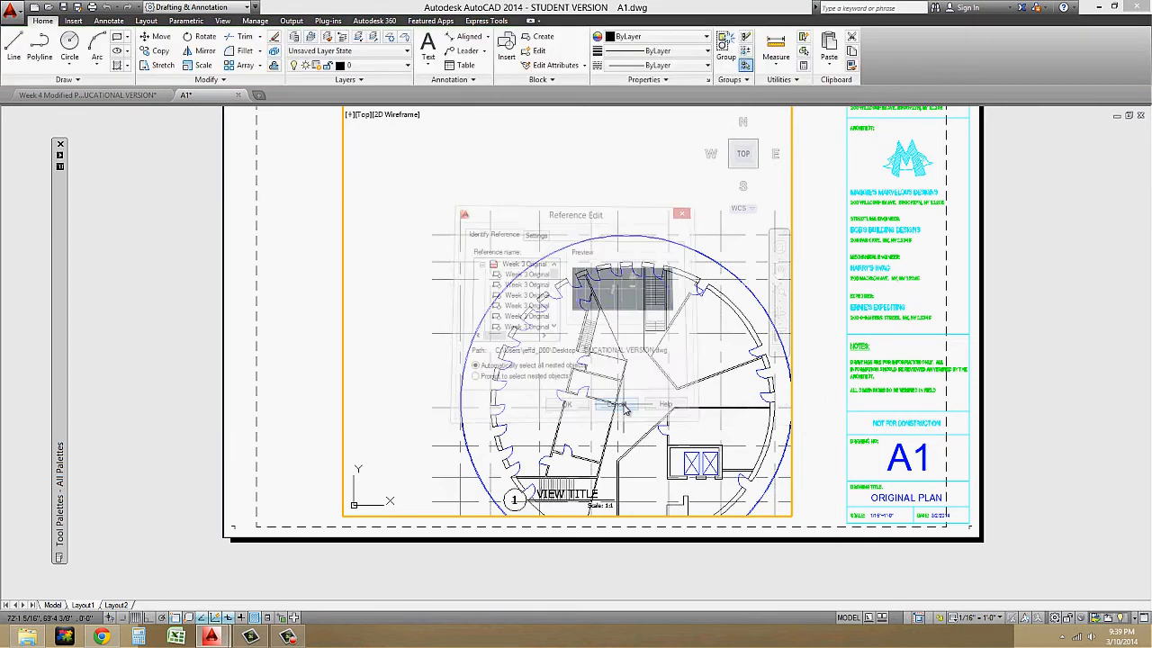
middle_drag(625, 405, 591, 288)
double_click(829, 453)
Step: Stretch the viewport frame's lower-right corner up and outward so its lower edge sits just above the view title
click(784, 516)
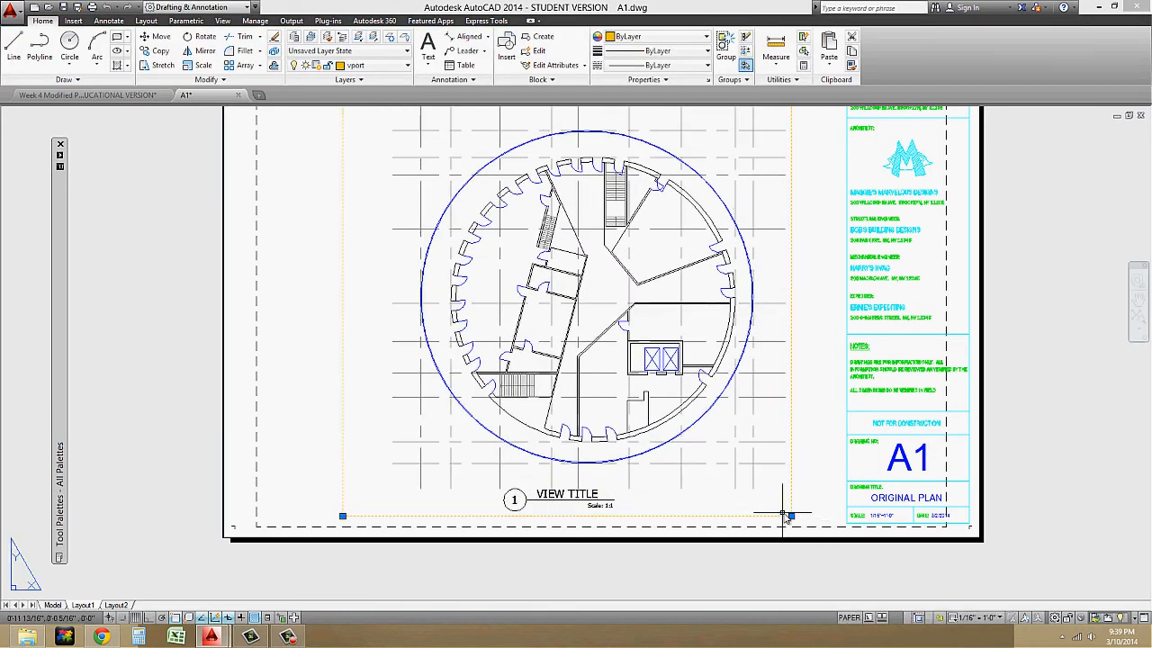
click(791, 517)
click(810, 484)
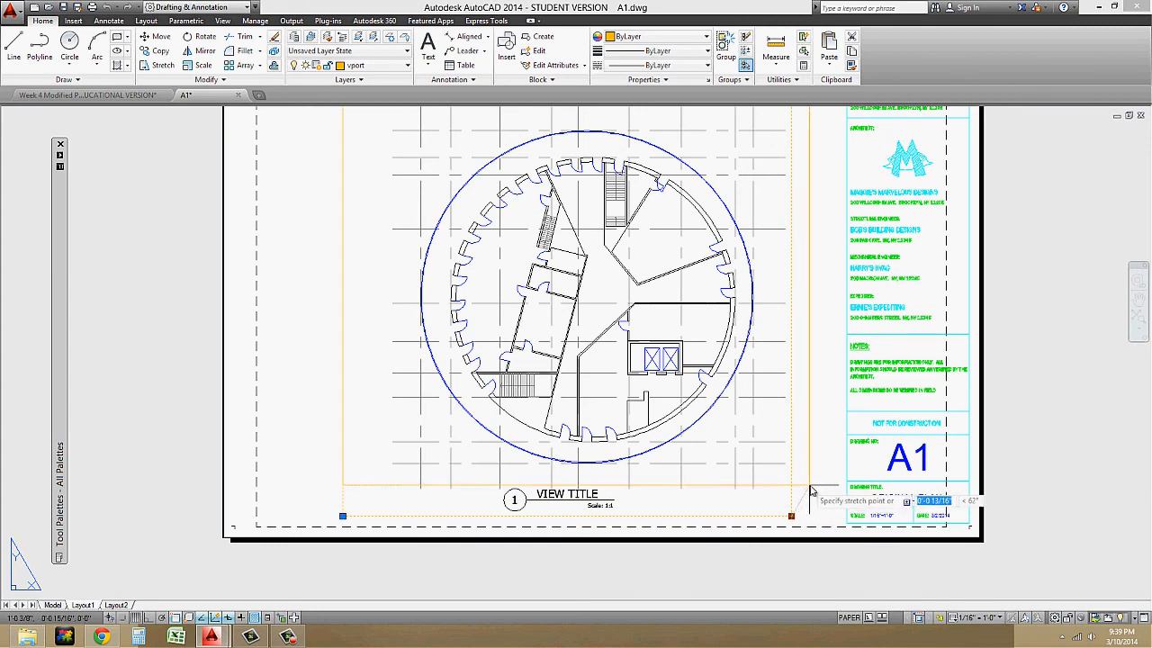
scroll(803, 460, down, 2)
middle_drag(784, 432, 702, 439)
Step: Nudge the plan slightly left inside the viewport and return to paper space
double_click(634, 394)
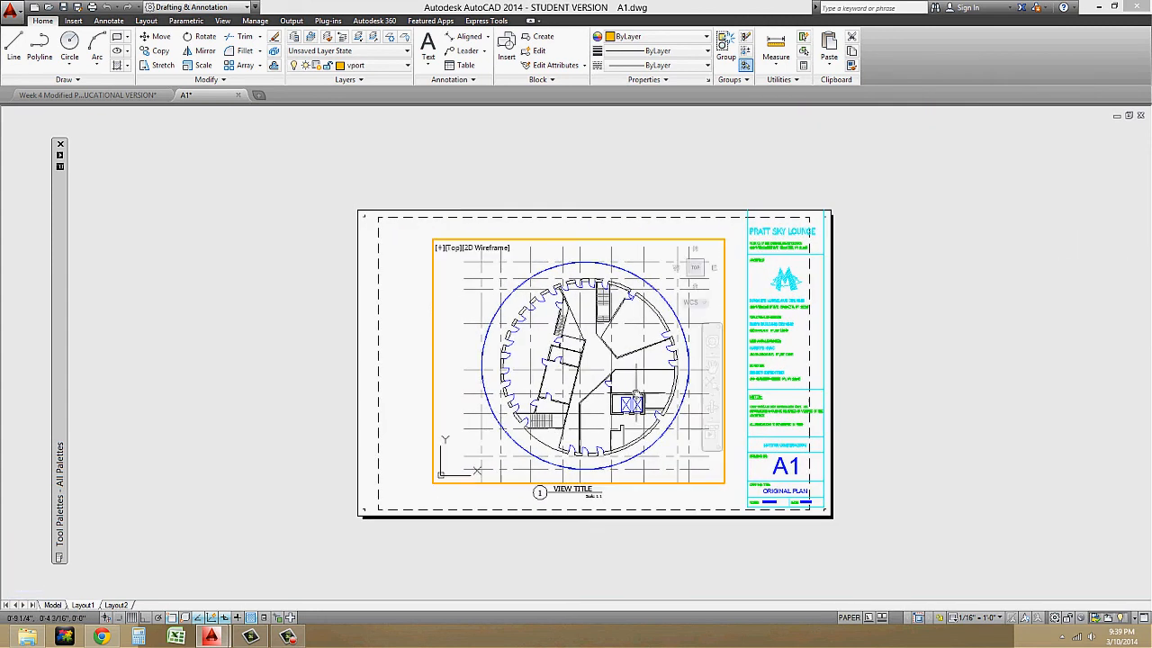
middle_drag(634, 395, 626, 391)
double_click(737, 402)
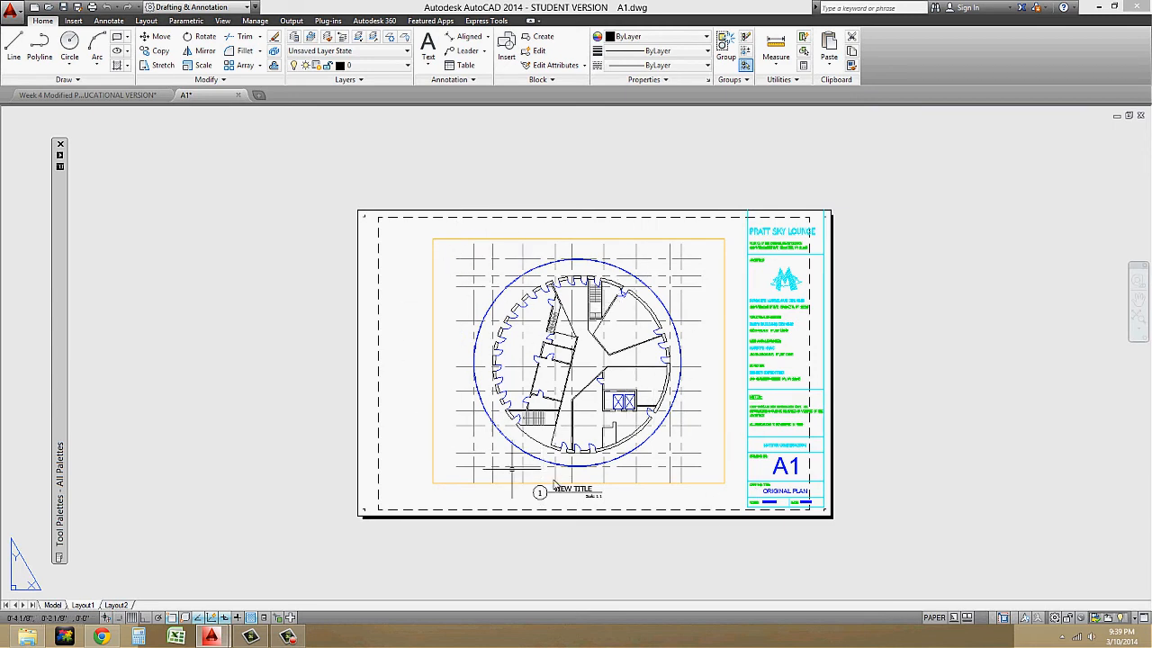
Step: Move the plan viewport slightly upward on the sheet, away from the view title
middle_drag(658, 461, 631, 443)
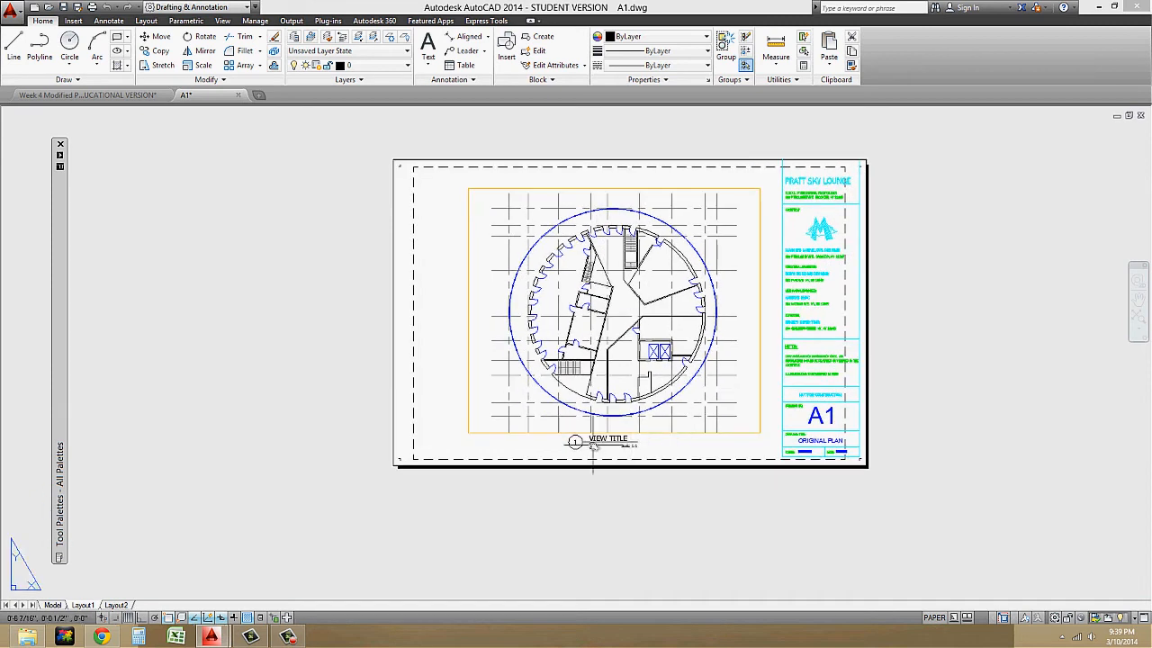
scroll(601, 437, up, 4)
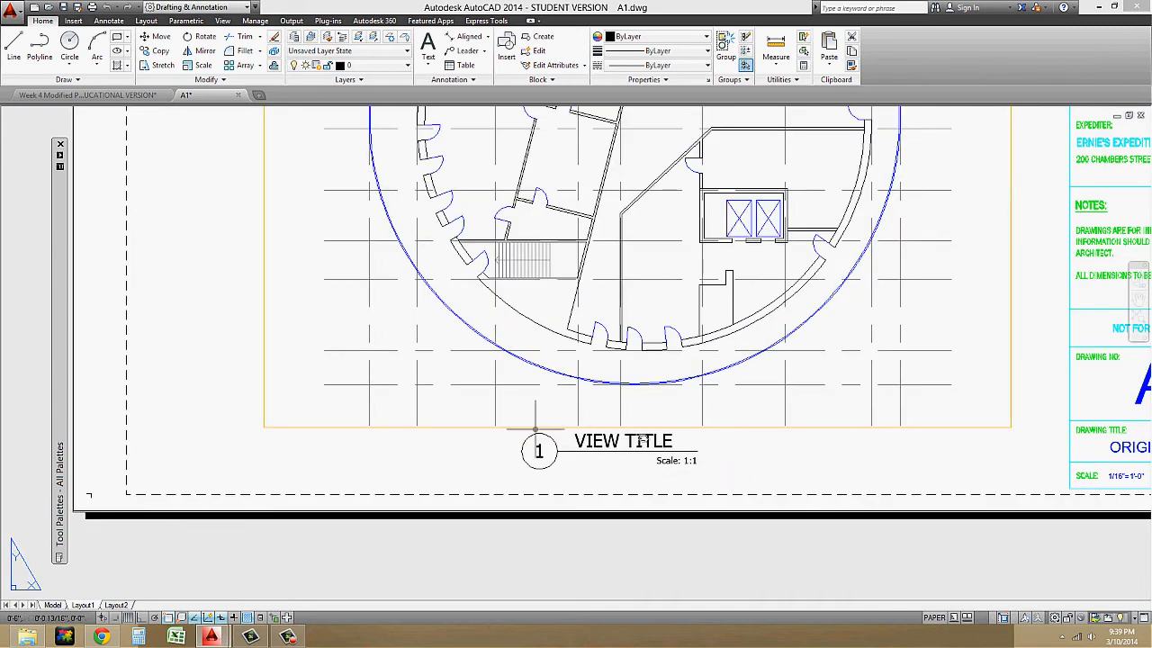
scroll(668, 414, down, 2)
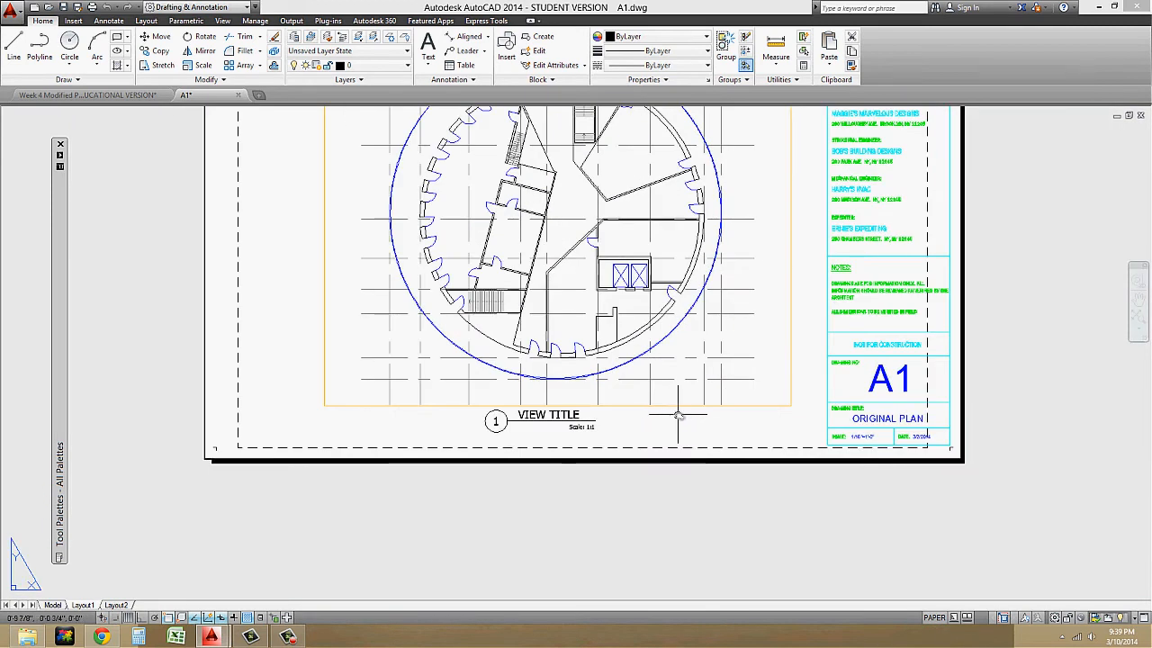
middle_drag(679, 415, 659, 457)
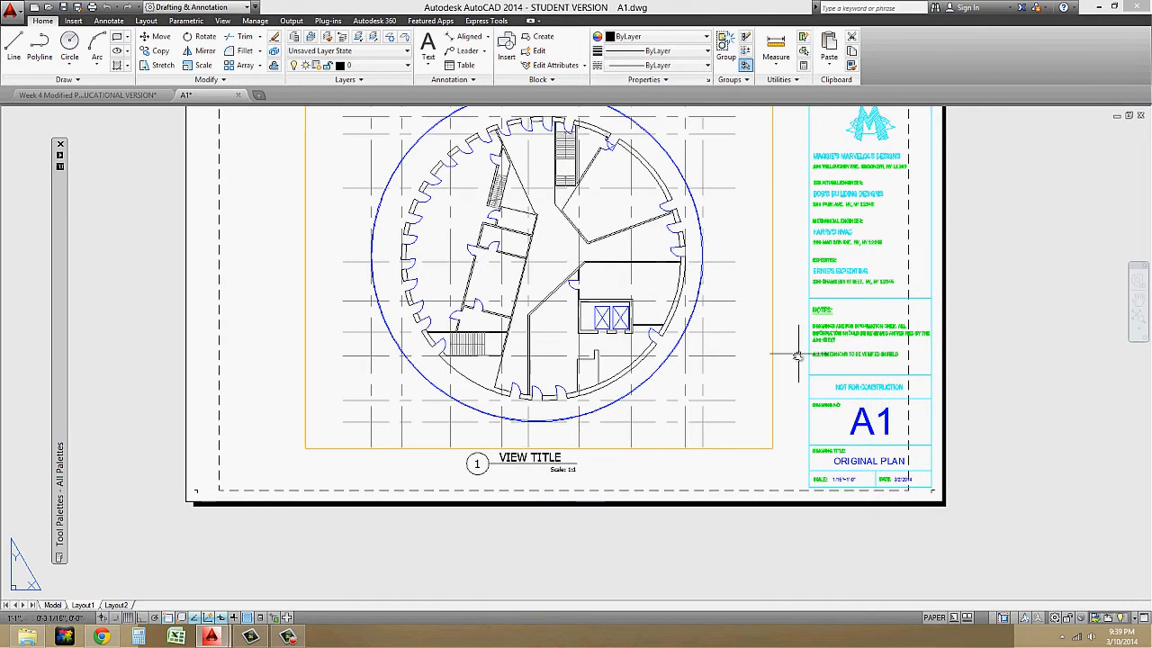
middle_drag(798, 354, 747, 457)
text(m)
key(Return)
click(738, 417)
click(704, 402)
key(Return)
click(737, 382)
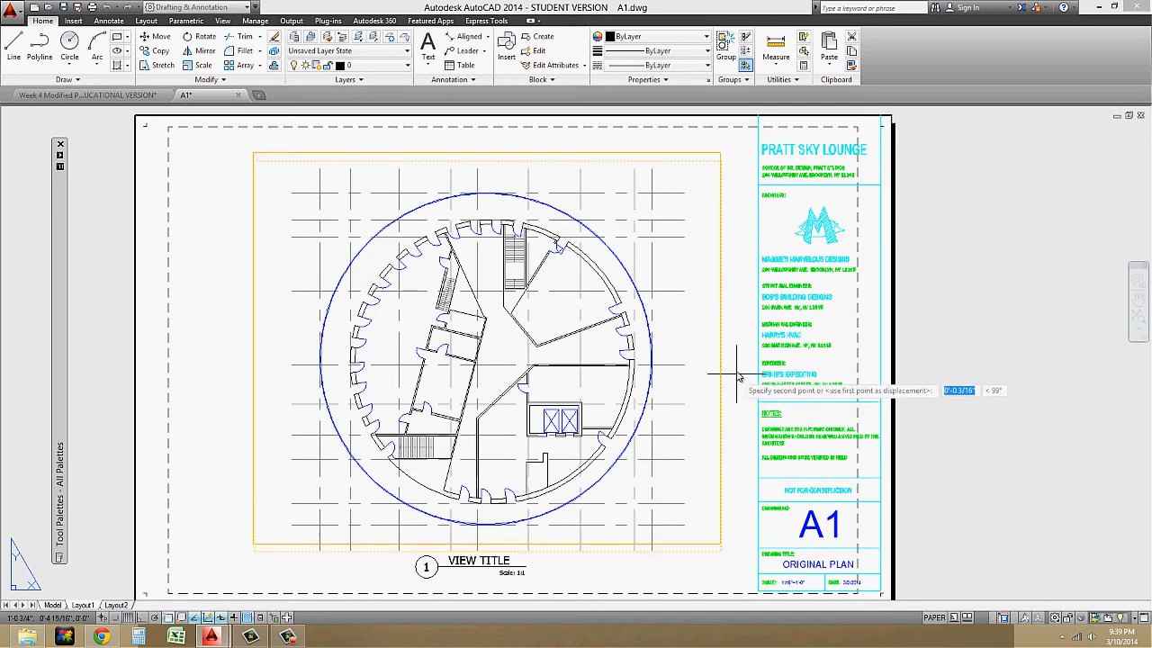
click(737, 367)
Step: Move the view title block slightly upward, closer to the viewport's lower edge
middle_drag(606, 596, 646, 492)
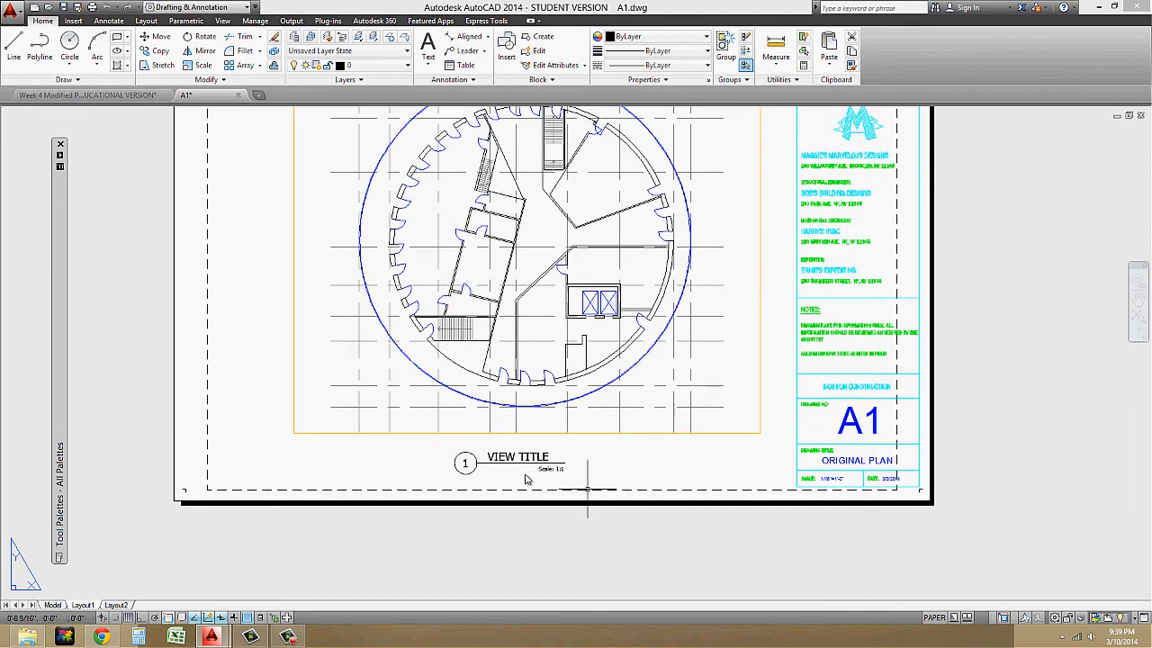
scroll(505, 478, up, 5)
text(m)
key(Return)
click(488, 411)
key(Return)
click(766, 469)
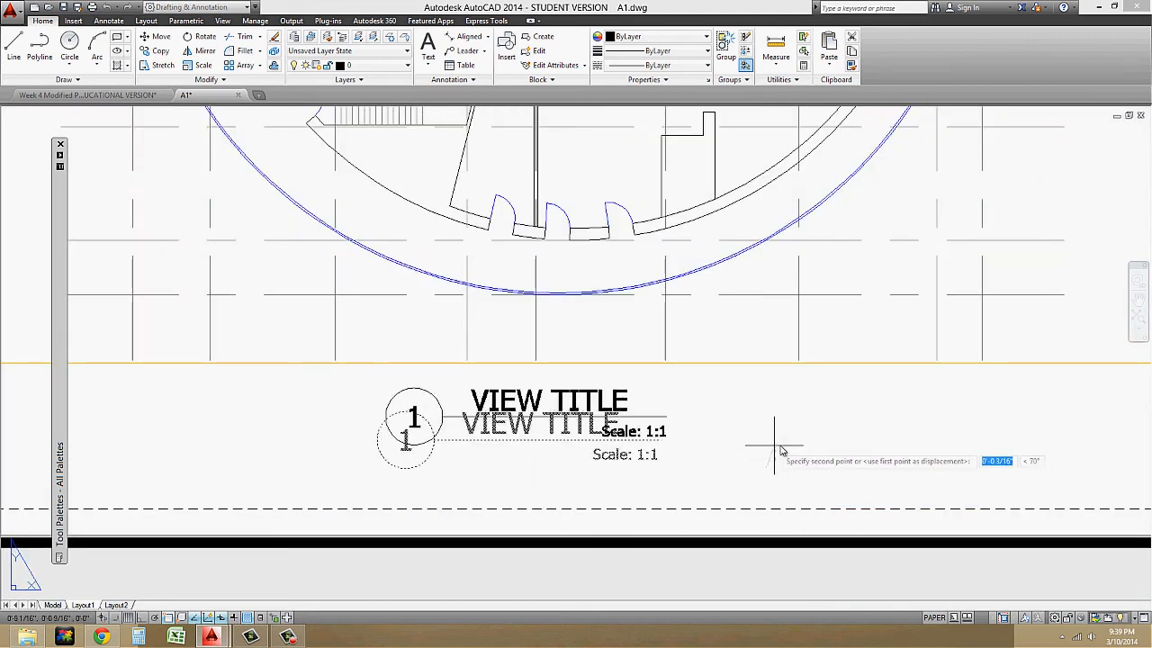
click(761, 448)
Step: Assign the view title block to the SHEET TEXT layer and clear the selection
scroll(740, 437, down, 4)
middle_drag(732, 472, 642, 477)
scroll(722, 494, down, 2)
click(617, 476)
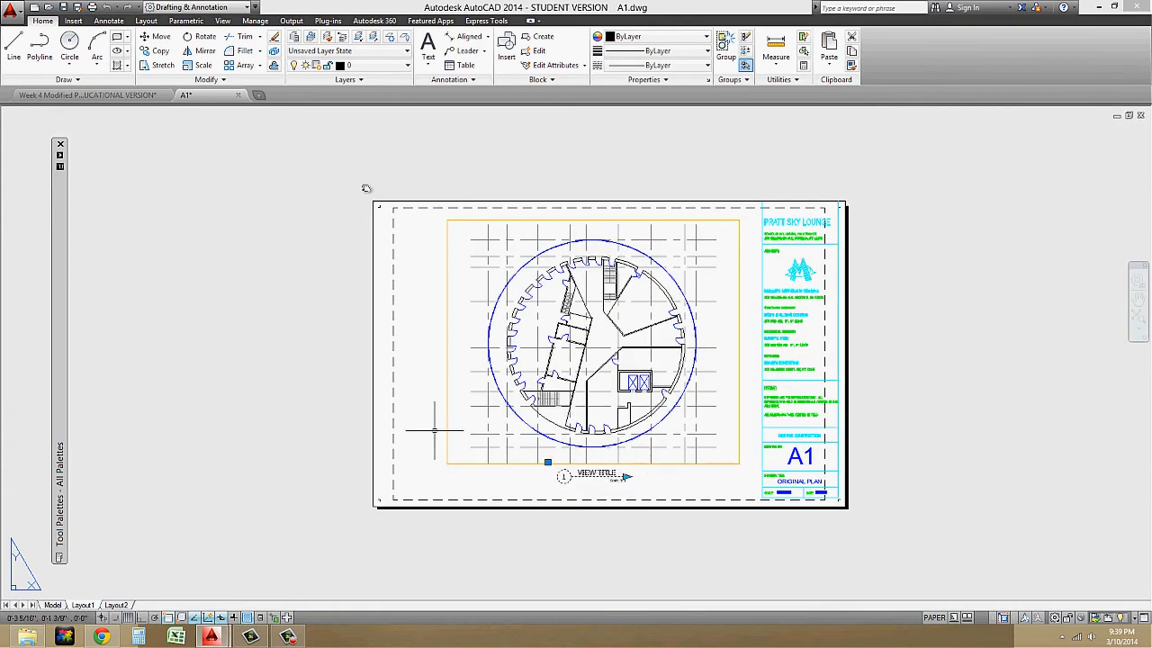
click(386, 68)
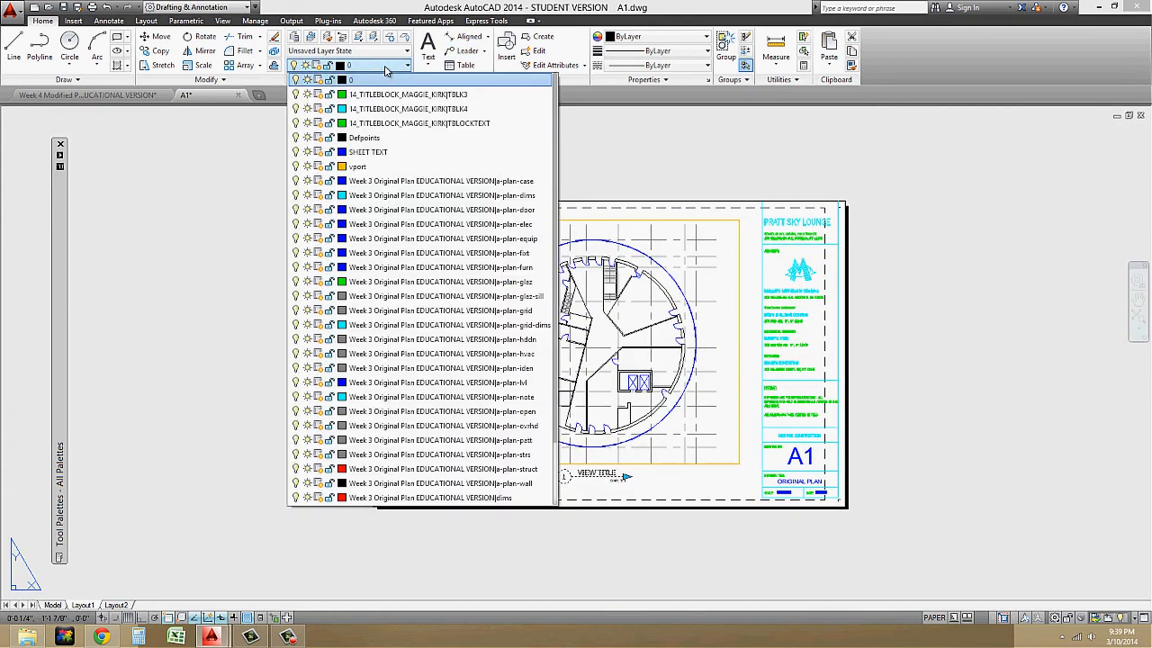
scroll(555, 483, down, 2)
scroll(432, 180, up, 3)
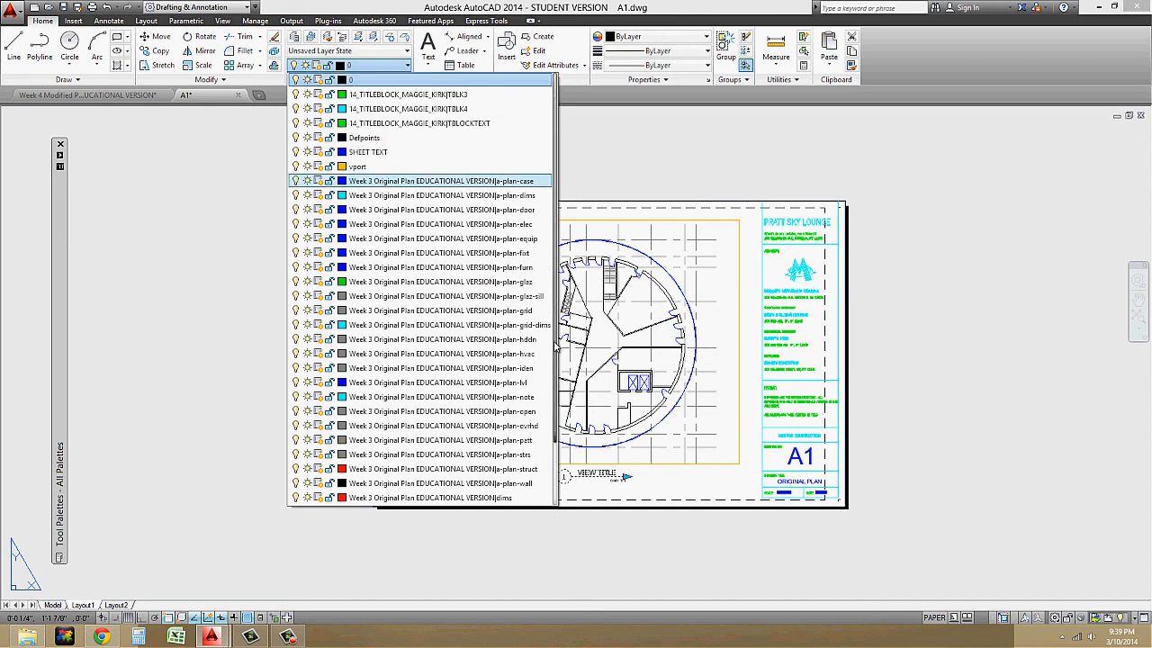
click(364, 146)
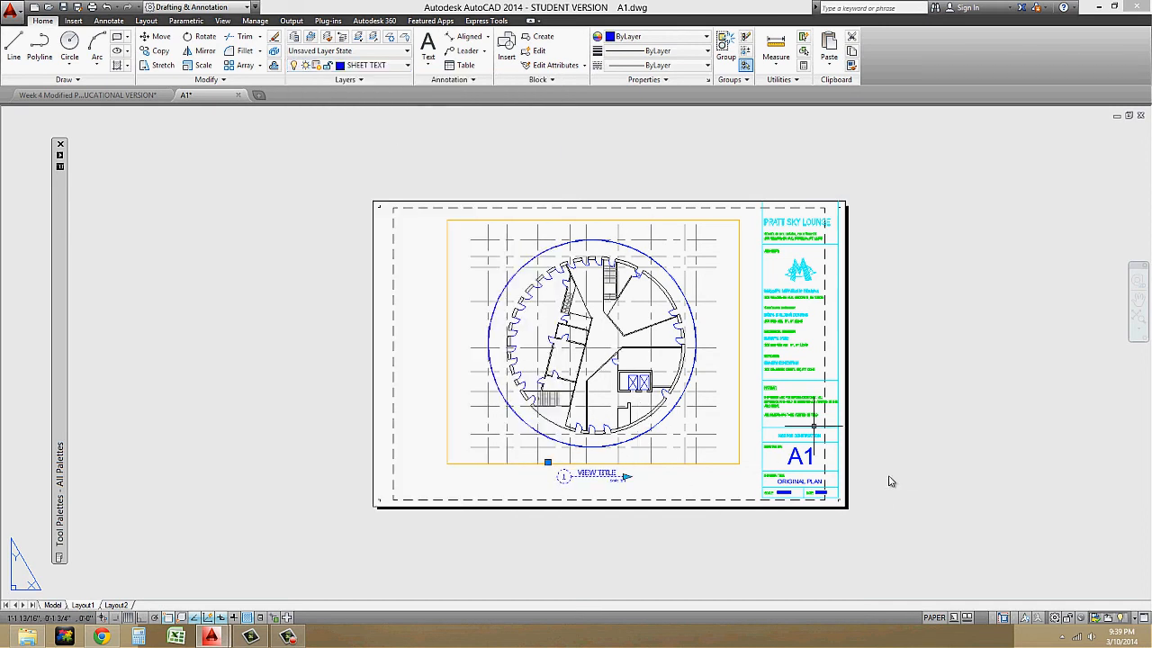
click(619, 495)
key(Escape)
Step: Check which layer the large sheet number in the title block uses, leaving it deselected
scroll(771, 458, up, 3)
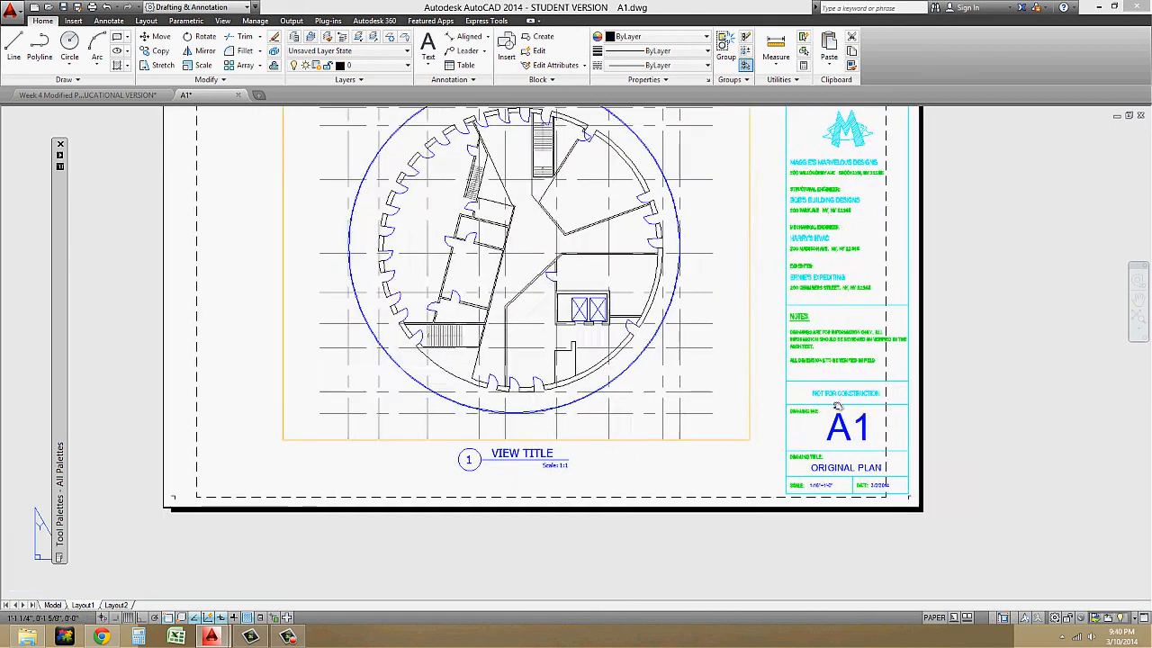
click(868, 416)
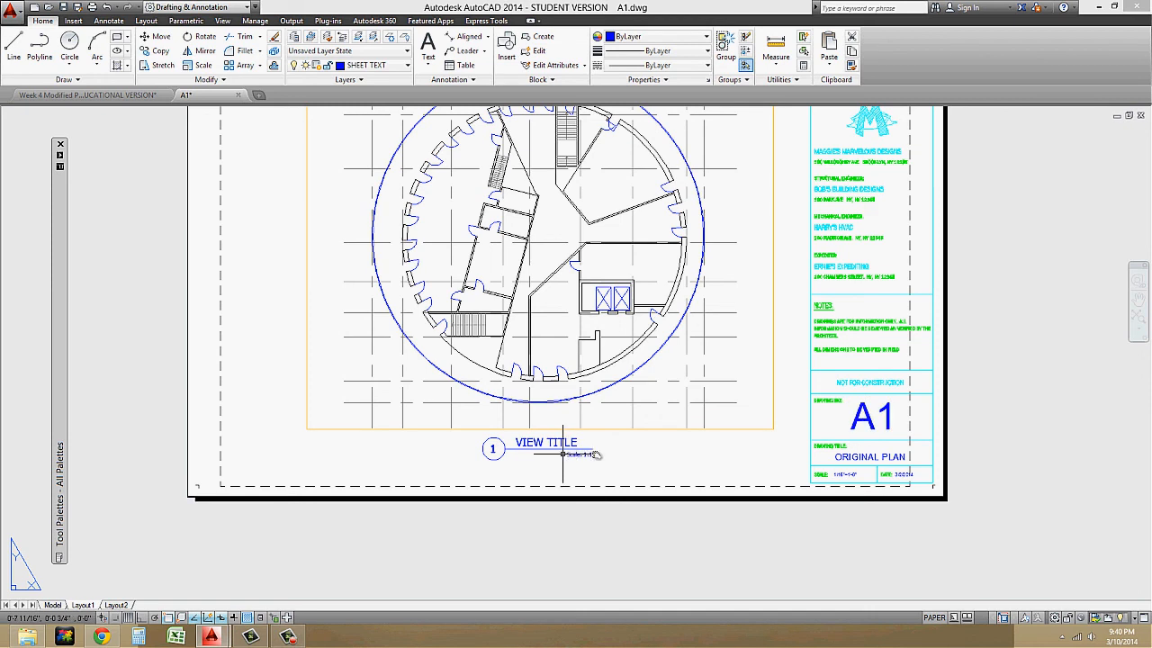
key(Escape)
Step: Edit the view title's attributes: set the drawing name to ORIGINAL PLAN and the viewport scale text to "Scale: 1/16"=1'-0""
middle_drag(562, 455, 607, 447)
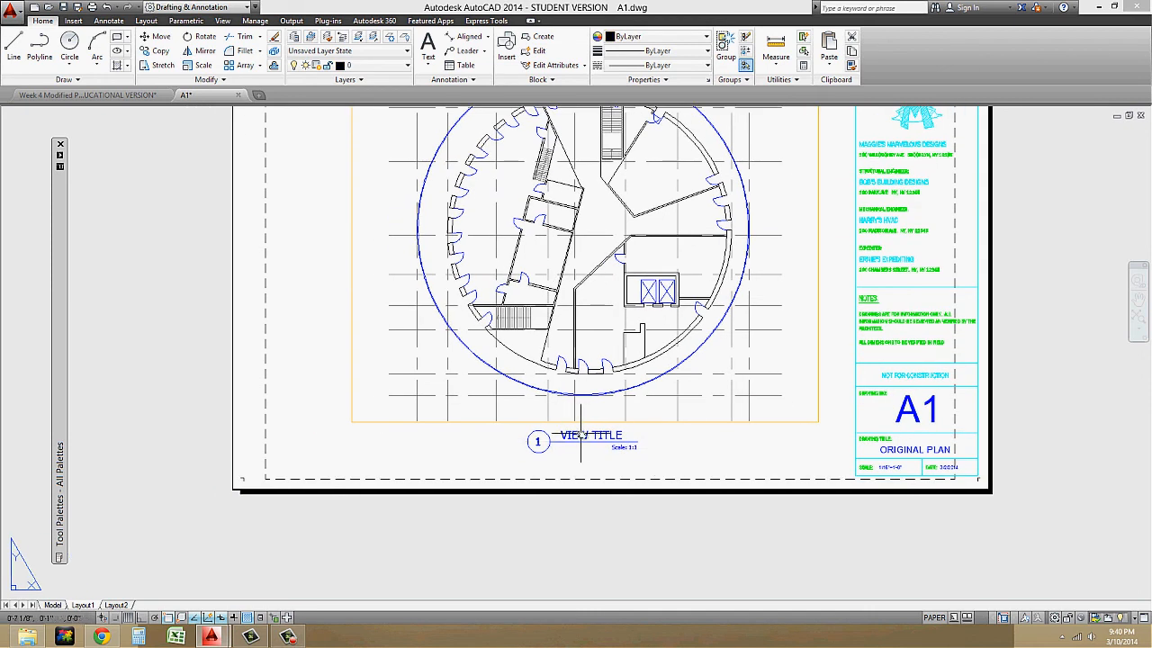
double_click(581, 436)
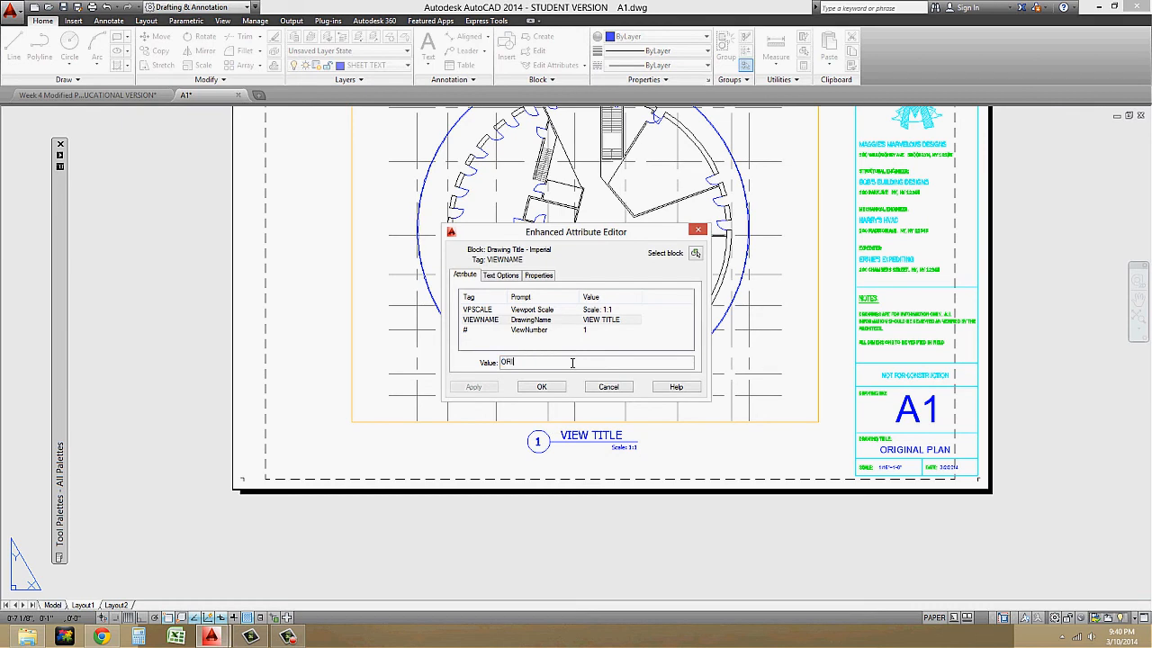
click(587, 309)
click(591, 360)
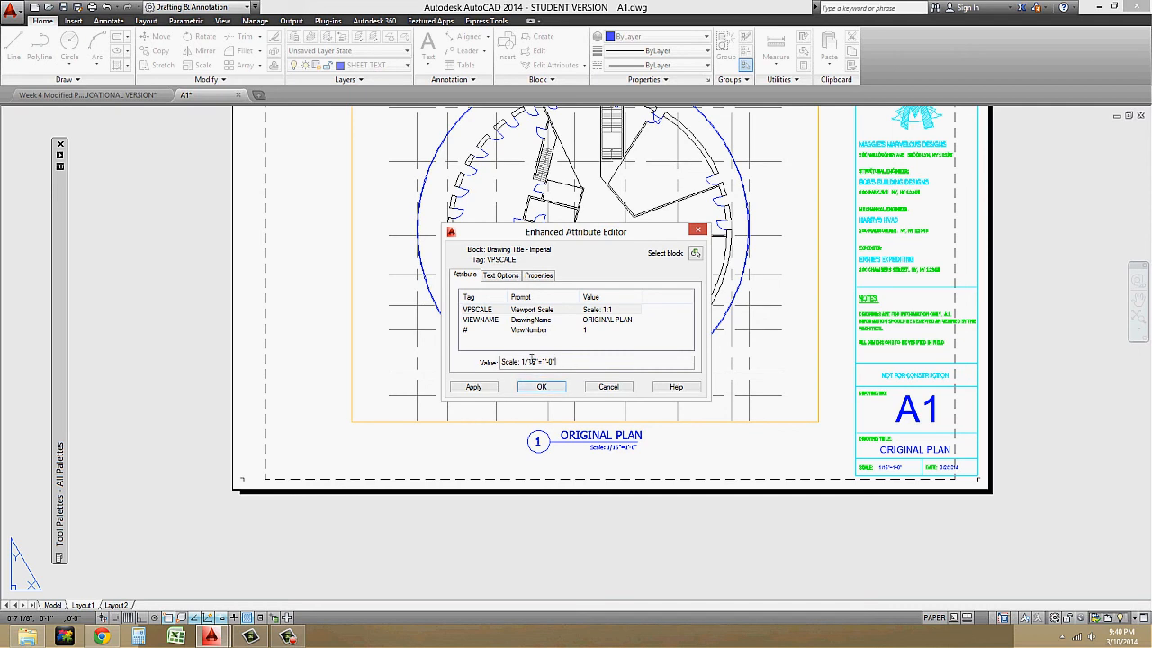
click(544, 387)
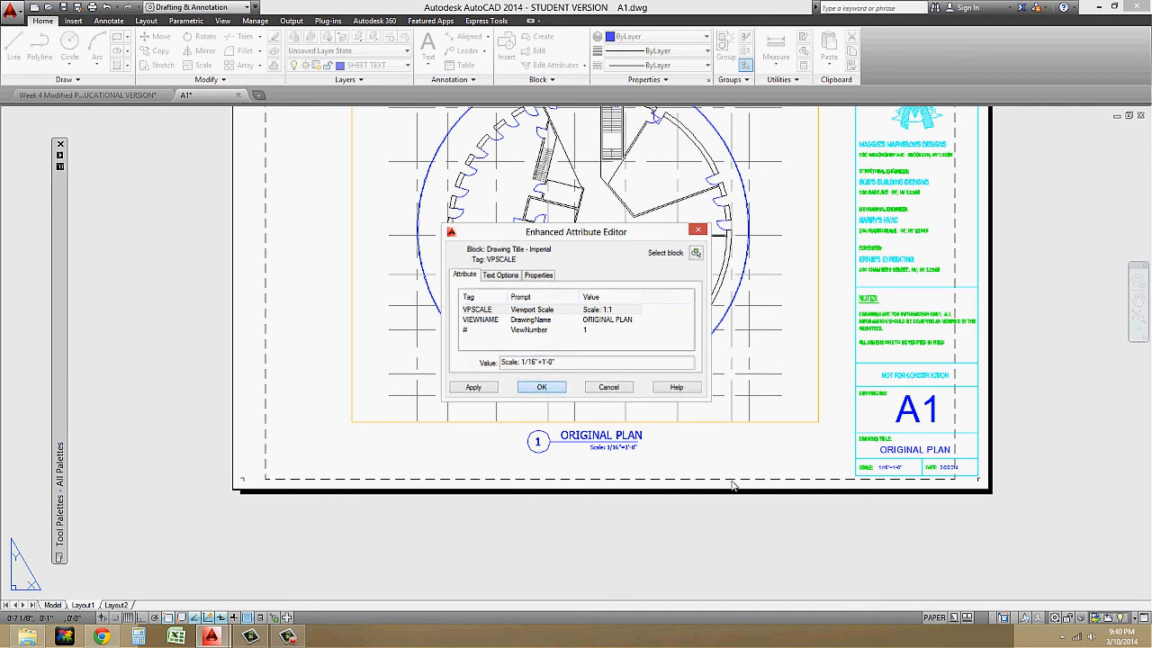
Step: Copy the plan viewport horizontally to the left so the duplicate extends beyond the sheet's left edge
scroll(684, 436, down, 3)
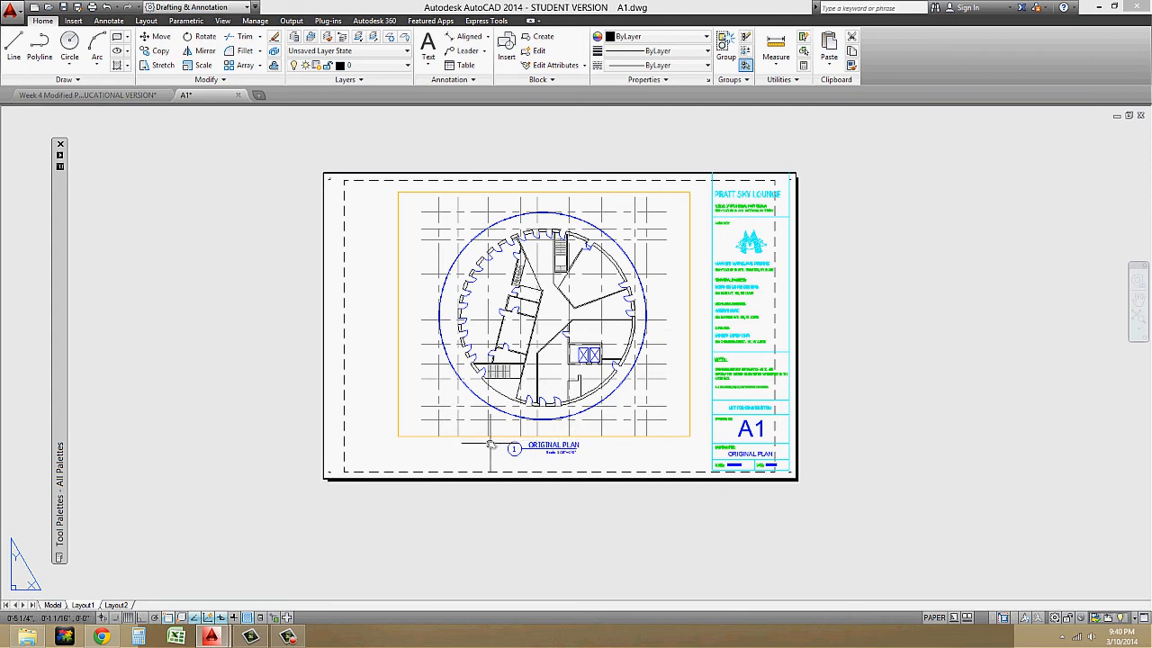
key(Return)
click(490, 437)
key(Return)
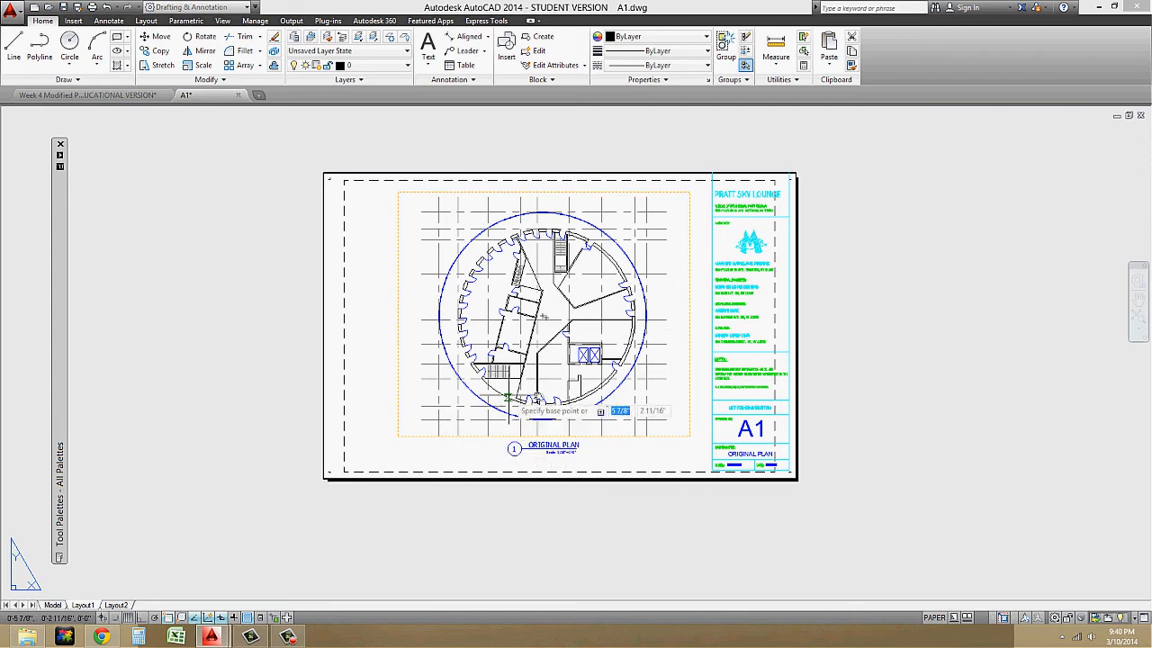
middle_drag(512, 407, 613, 408)
click(670, 529)
click(361, 528)
key(Return)
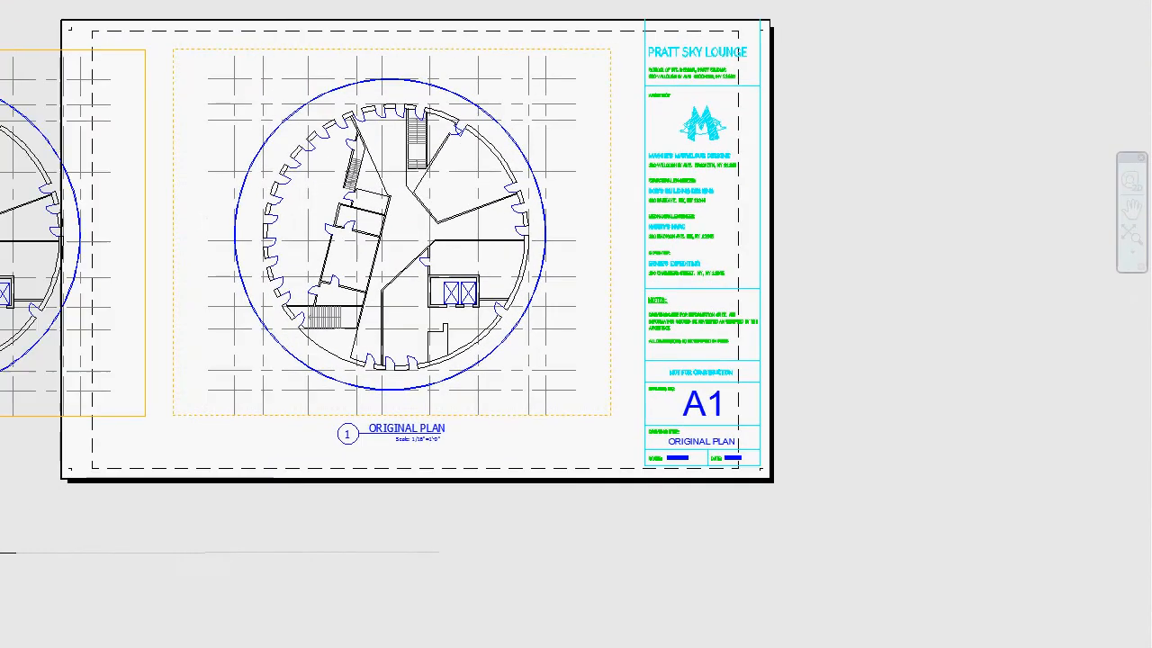
Step: Move the original plan viewport together with its drawing title about 1 5/16" to the right on the sheet
middle_drag(178, 436, 265, 436)
text(m)
key(Return)
click(533, 442)
click(382, 370)
key(Return)
click(446, 551)
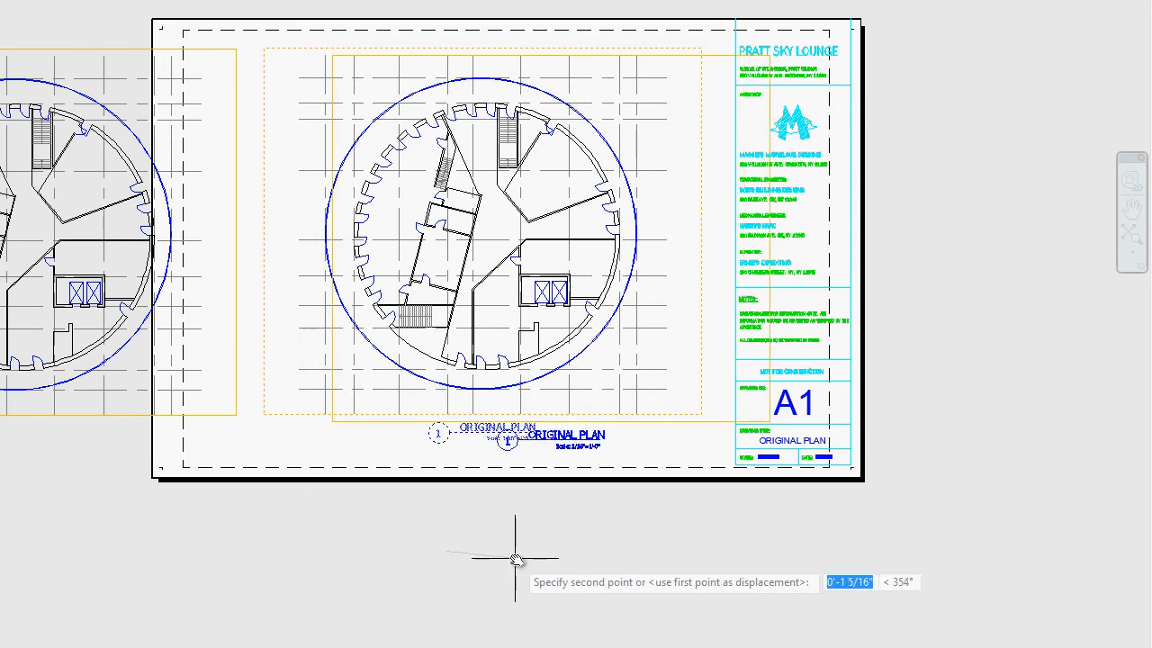
click(514, 551)
Step: Narrow the original viewport frame by pulling both its right and left edges inward around the plan
click(714, 421)
click(770, 420)
click(716, 420)
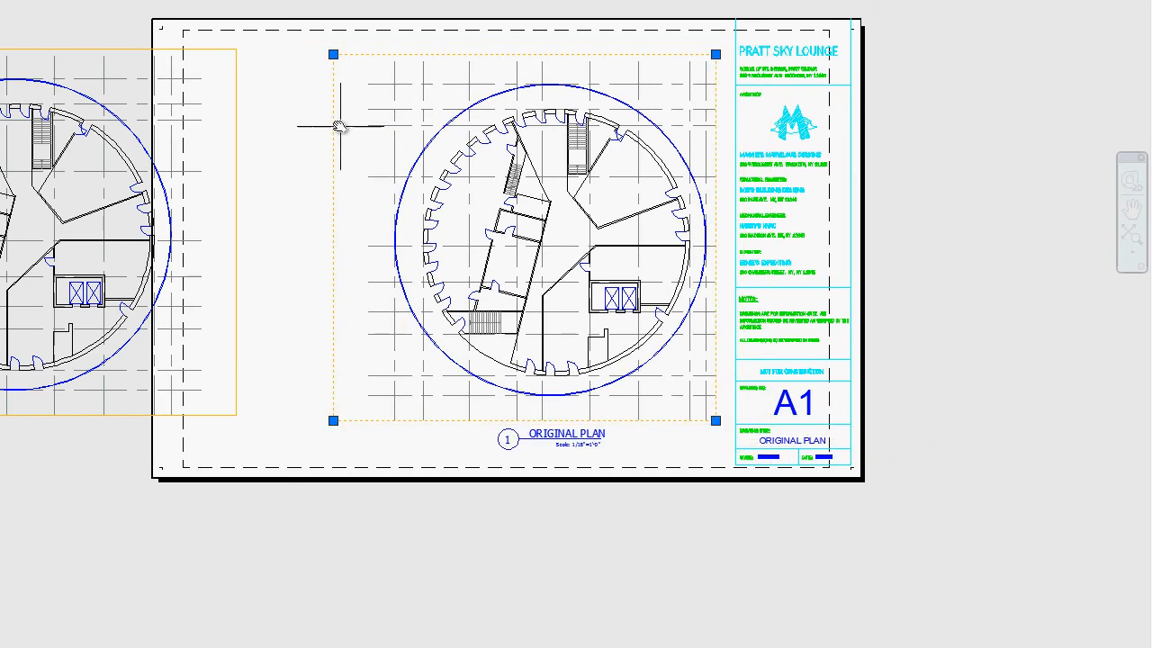
click(333, 54)
click(361, 54)
key(Escape)
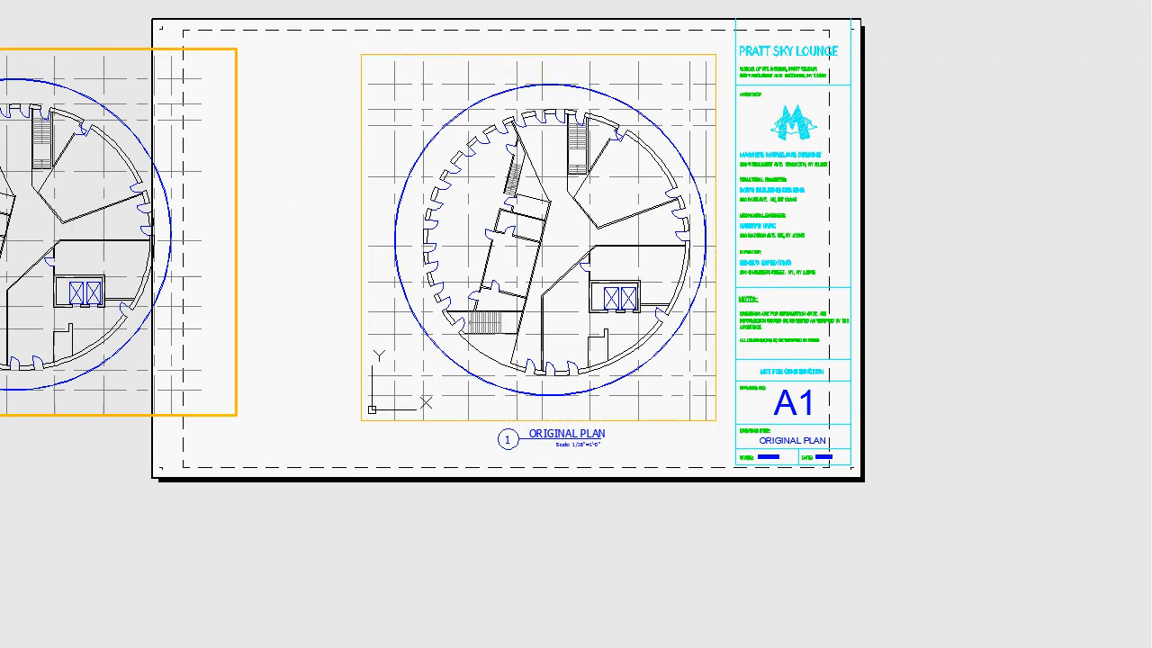
Step: Set the copied viewport's scale to 1/8" = 1'-0"
click(891, 647)
click(900, 478)
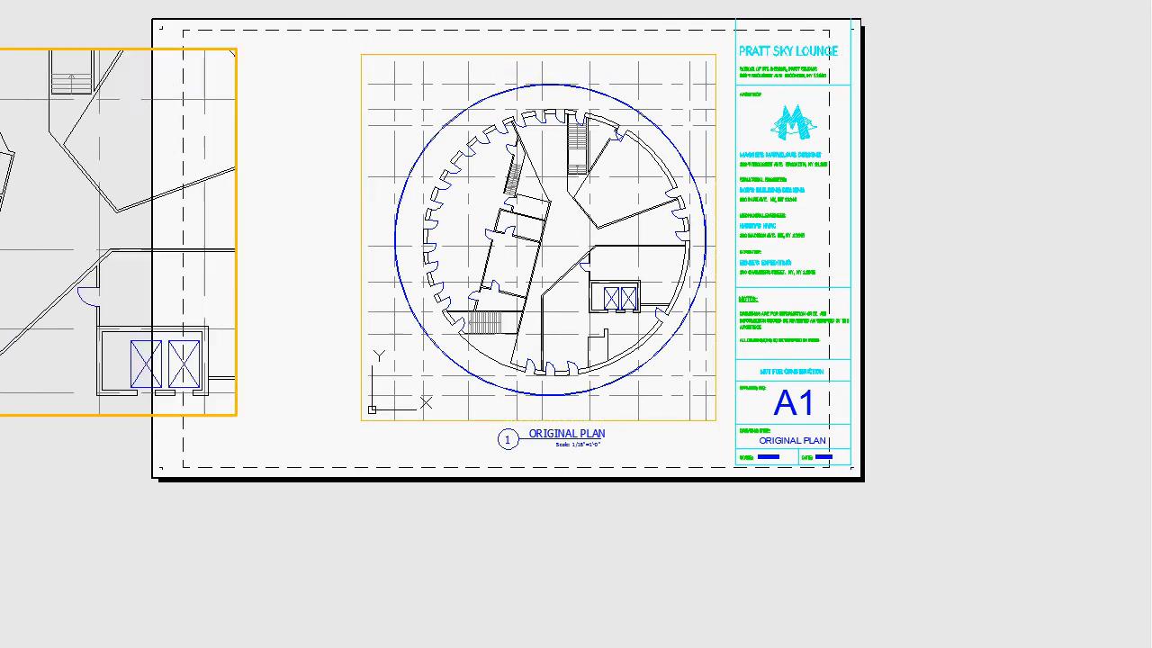
middle_drag(4, 261, 94, 244)
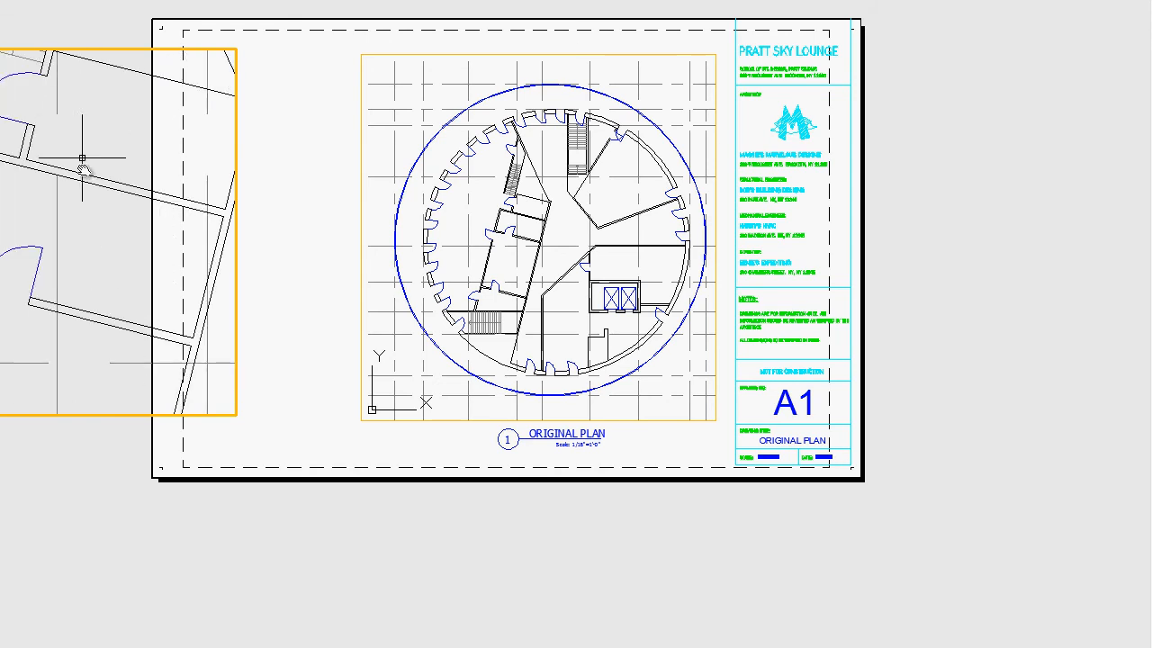
middle_drag(85, 116, 41, 191)
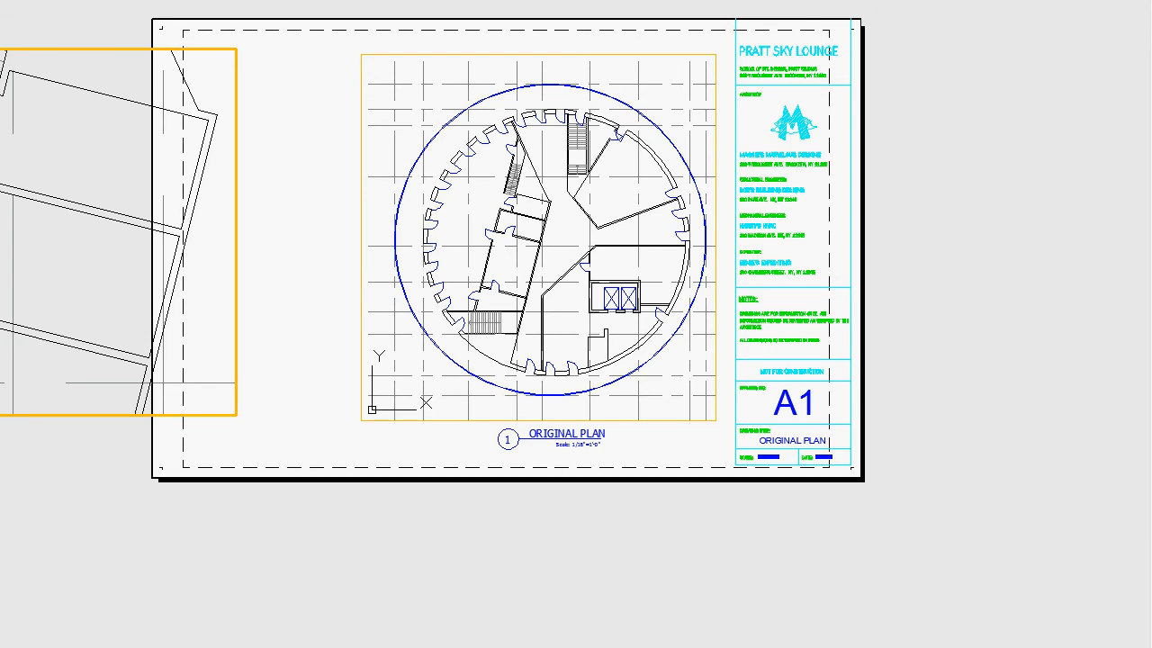
click(861, 476)
click(909, 442)
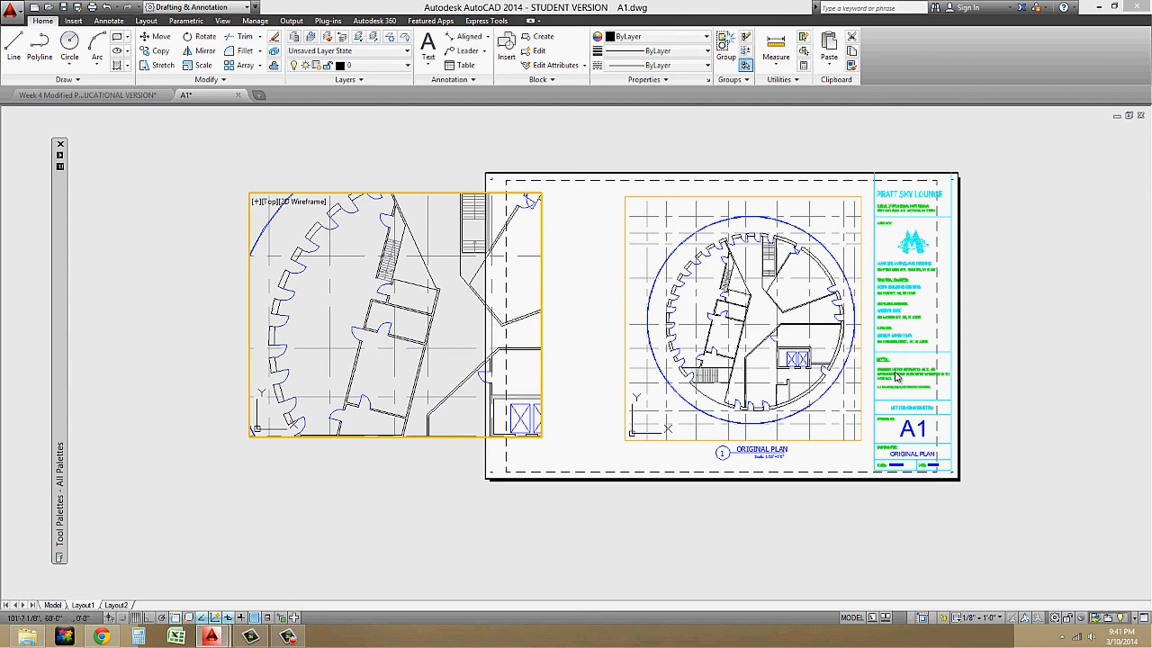
Step: Reposition the plan inside the copied viewport so the upper stair is in view, and return to paper space
click(427, 298)
middle_drag(484, 272, 414, 349)
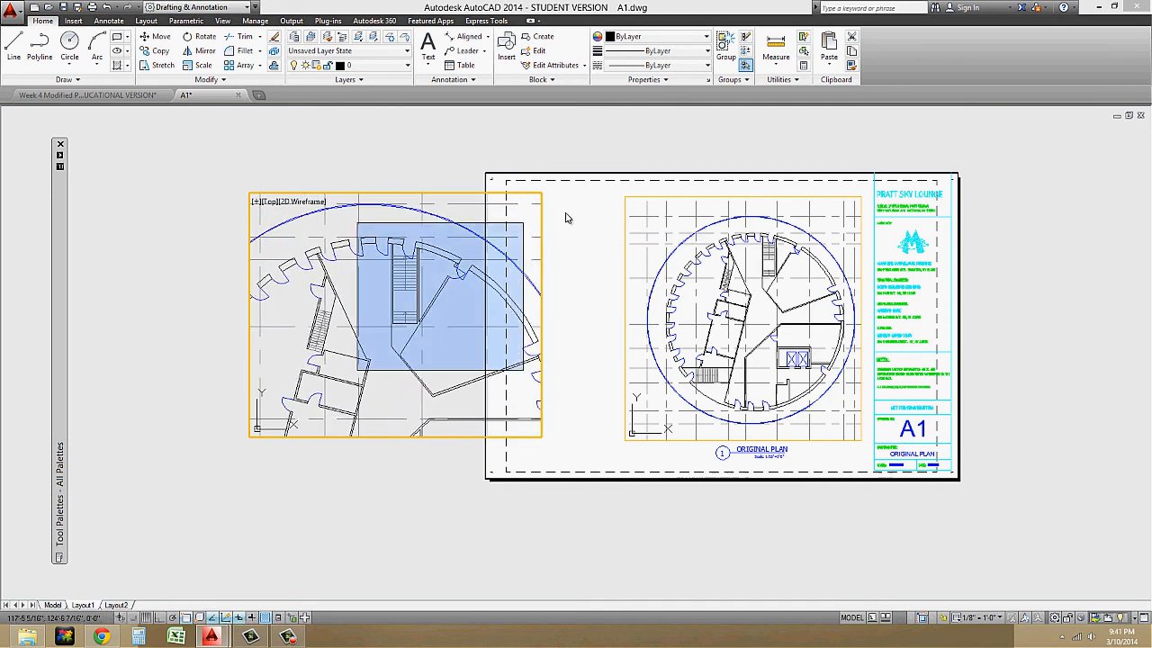
key(Escape)
double_click(363, 186)
click(363, 186)
Step: Crop the copied viewport's frame on its left, right and lower edges tightly around the upper stair
click(249, 196)
click(250, 193)
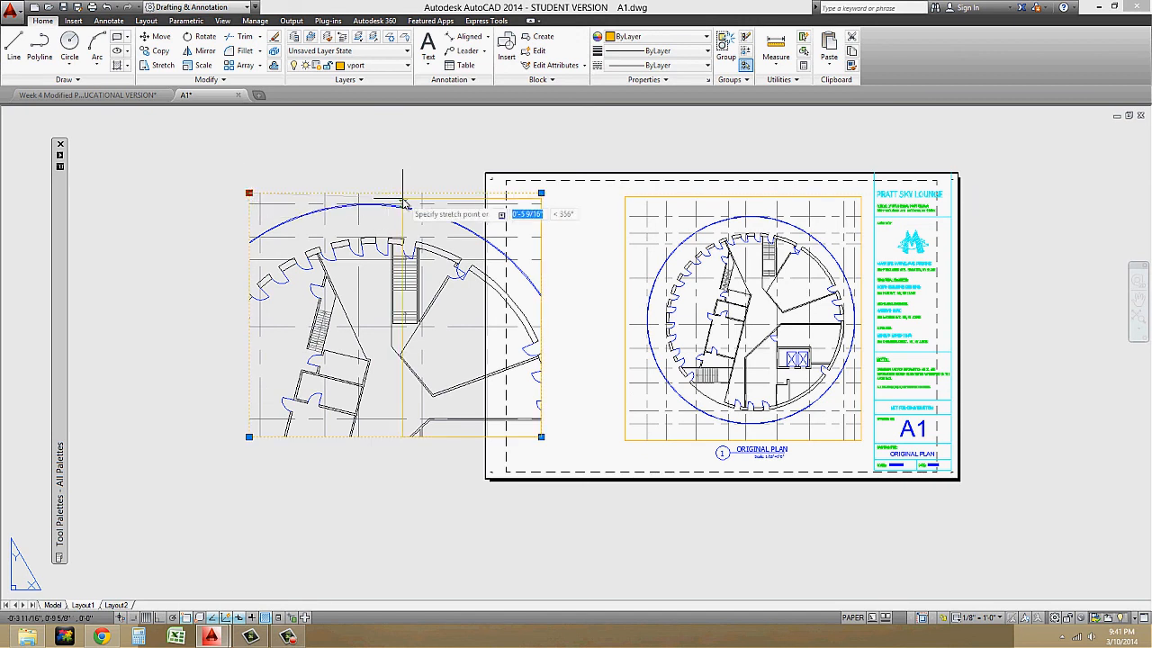
click(372, 205)
click(541, 204)
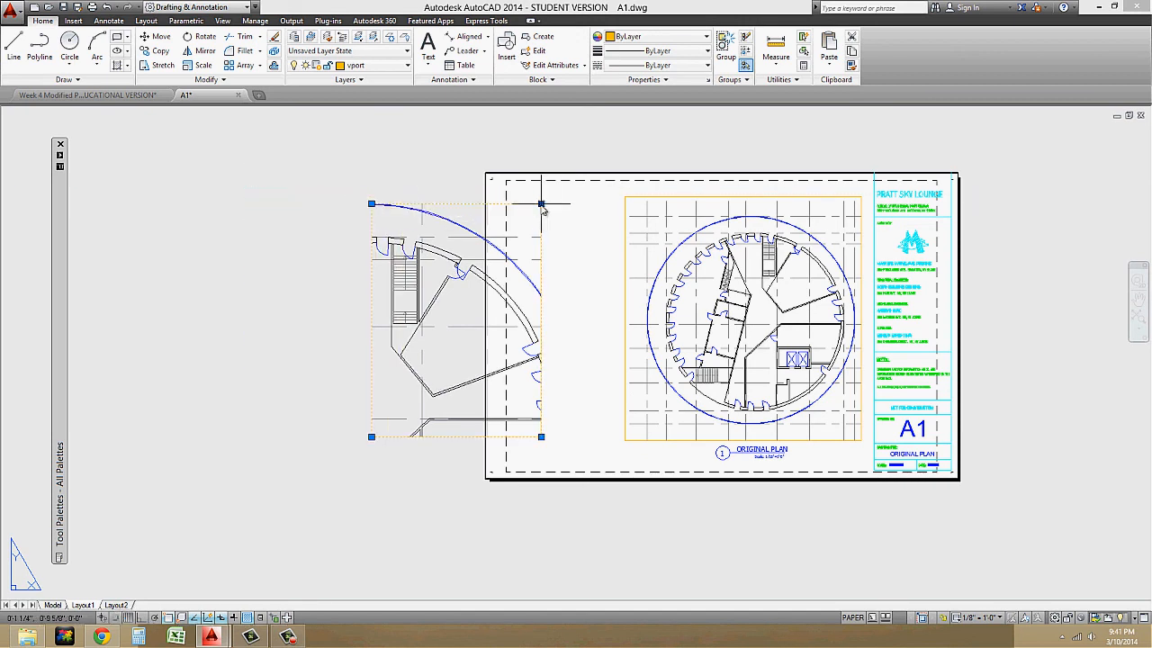
click(445, 205)
click(446, 436)
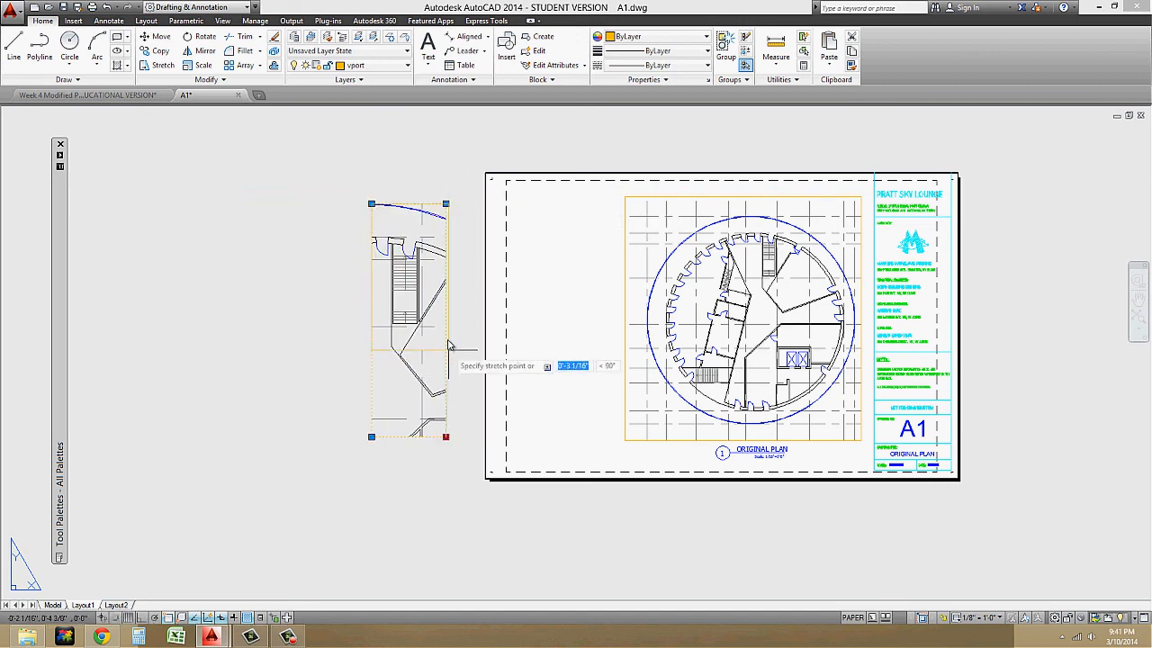
click(446, 339)
key(Escape)
Step: Move the cropped stair viewport onto the sheet, into the blank area left of the original plan viewport
text(n)
key(Return)
key(Escape)
text(m)
key(Return)
key(Return)
click(371, 339)
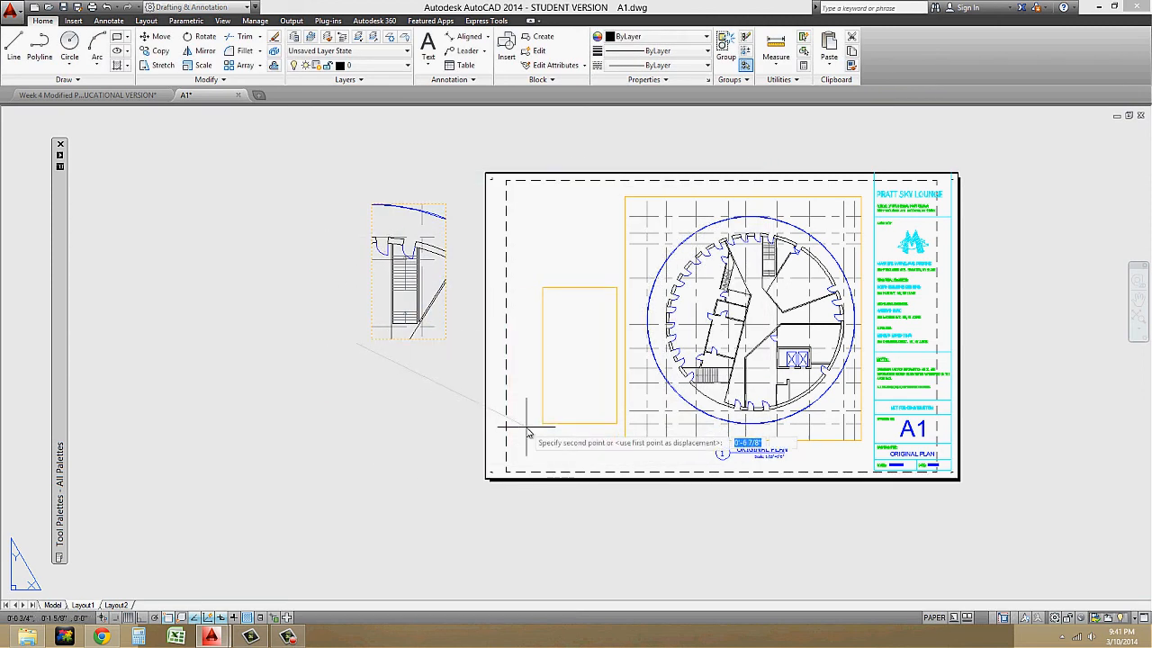
click(528, 433)
scroll(635, 424, up, 4)
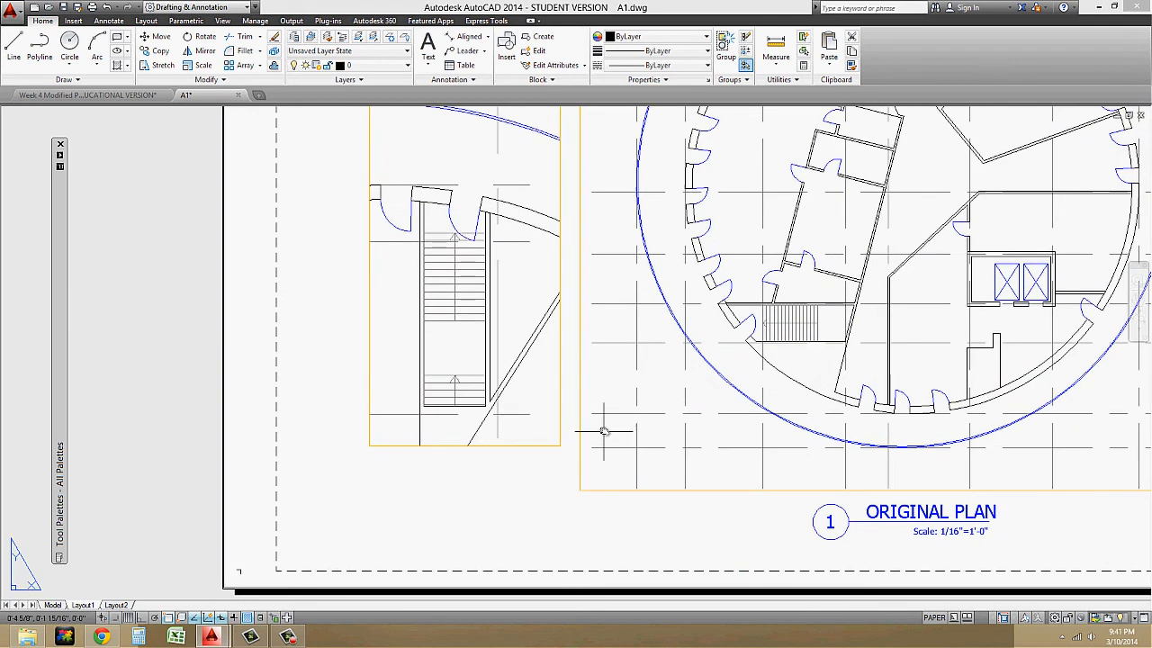
Step: Shift the stair viewport slightly left to widen the gap between it and the original plan viewport
key(Return)
click(523, 446)
key(Return)
click(511, 501)
click(478, 493)
scroll(551, 408, down, 2)
middle_drag(552, 408, 494, 410)
scroll(496, 406, down, 2)
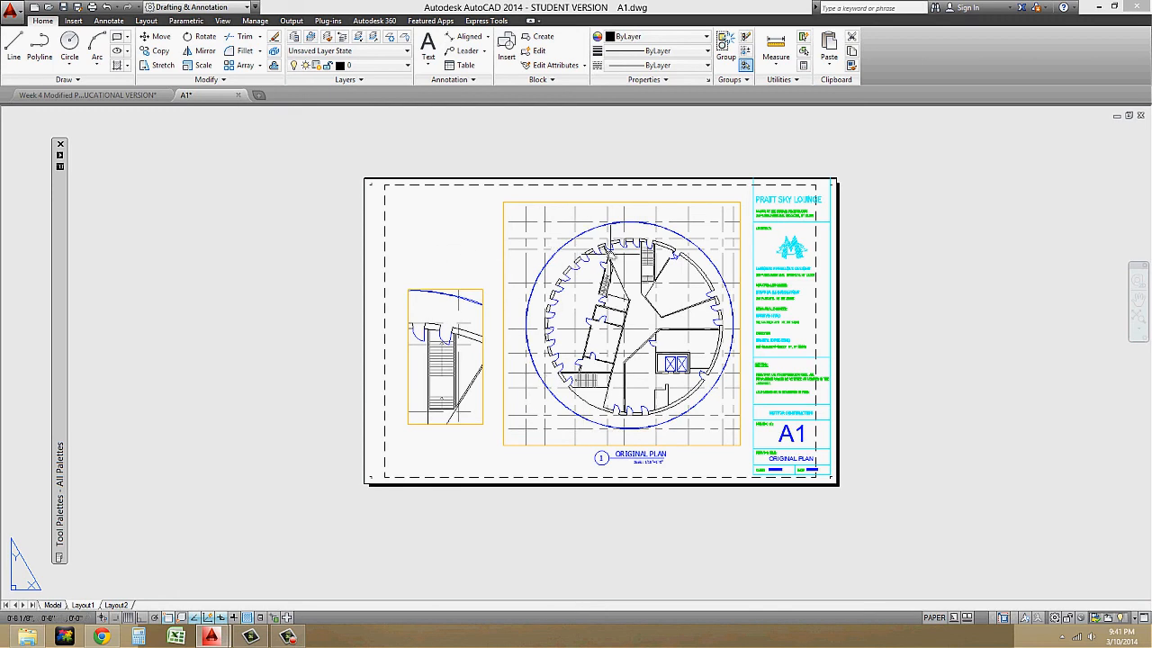
Step: Copy the ORIGINAL PLAN drawing title horizontally to the left so the duplicate sits beneath the stair viewport
scroll(696, 497, up, 2)
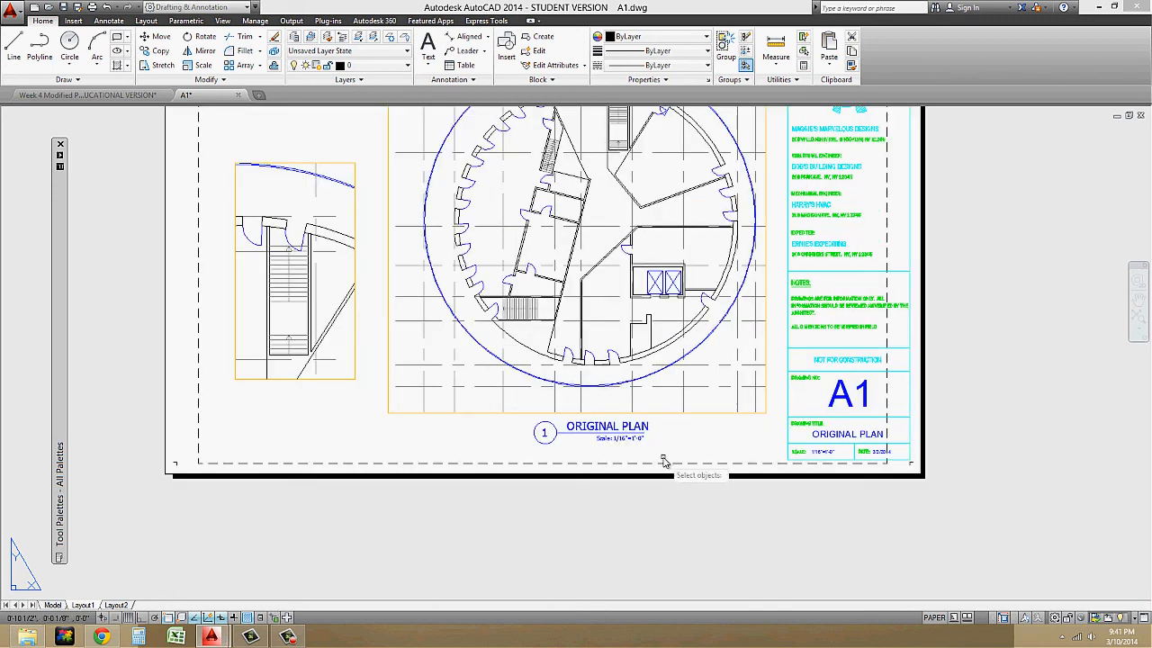
click(669, 457)
click(544, 431)
key(Return)
click(582, 440)
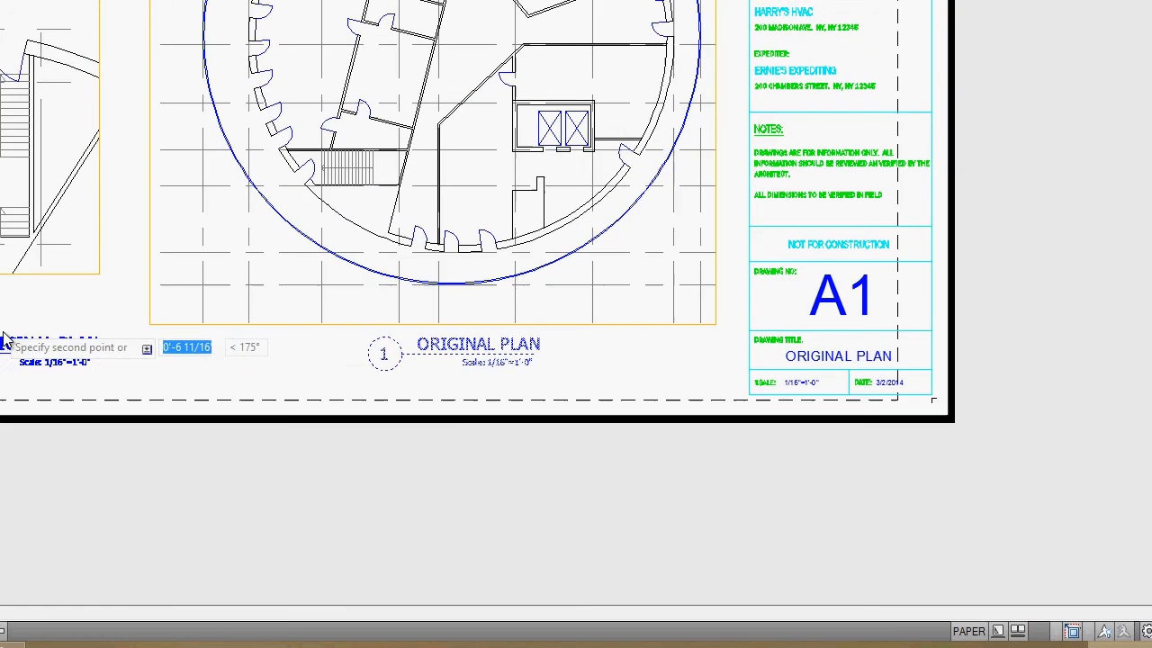
key(F8)
click(0, 333)
key(Return)
Step: Edit the copied title's attributes: set the view number to 2 and the drawing name to STAIR DETAIL
middle_drag(85, 360, 368, 345)
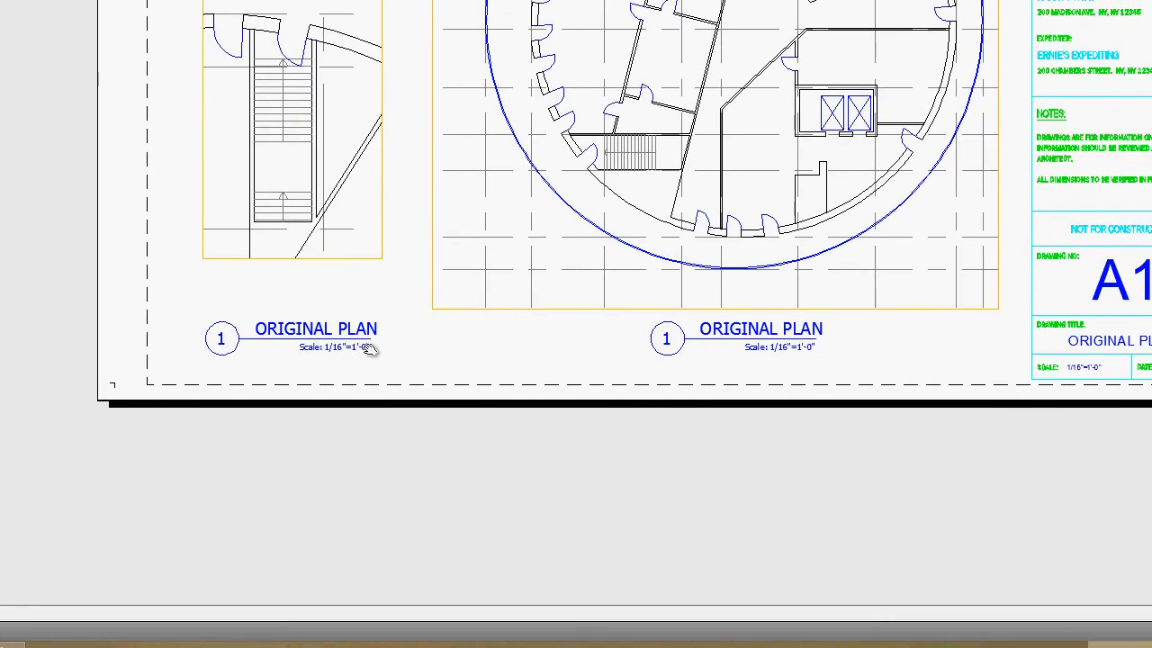
double_click(220, 337)
text(2)
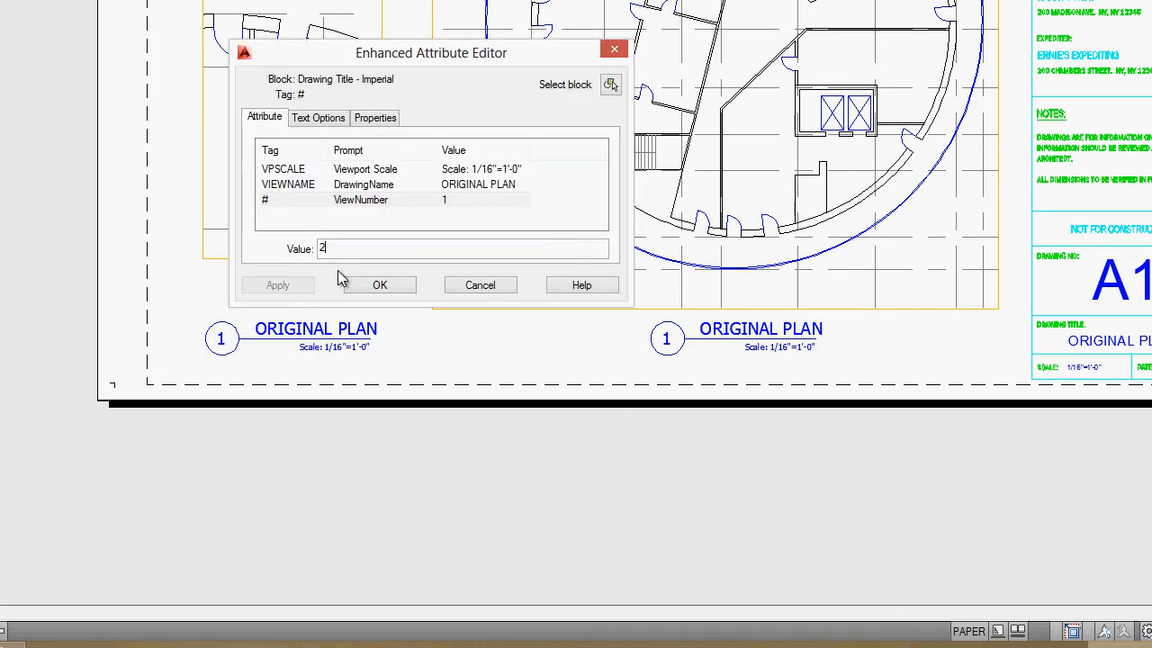
click(474, 187)
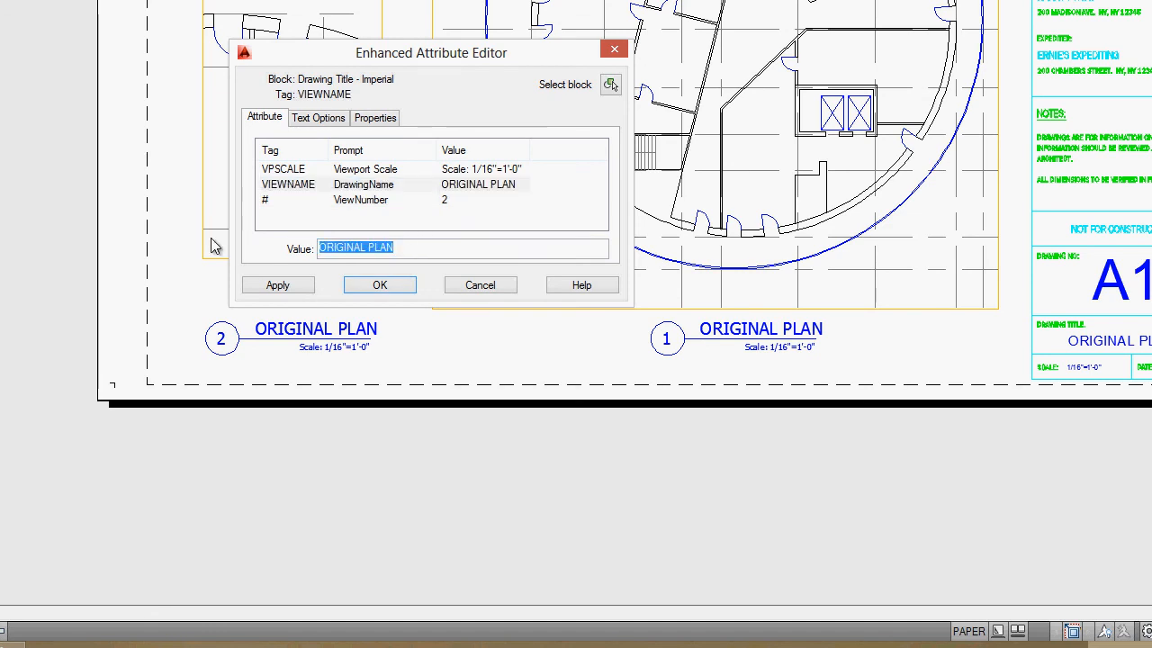
text(STAIR DETAIL)
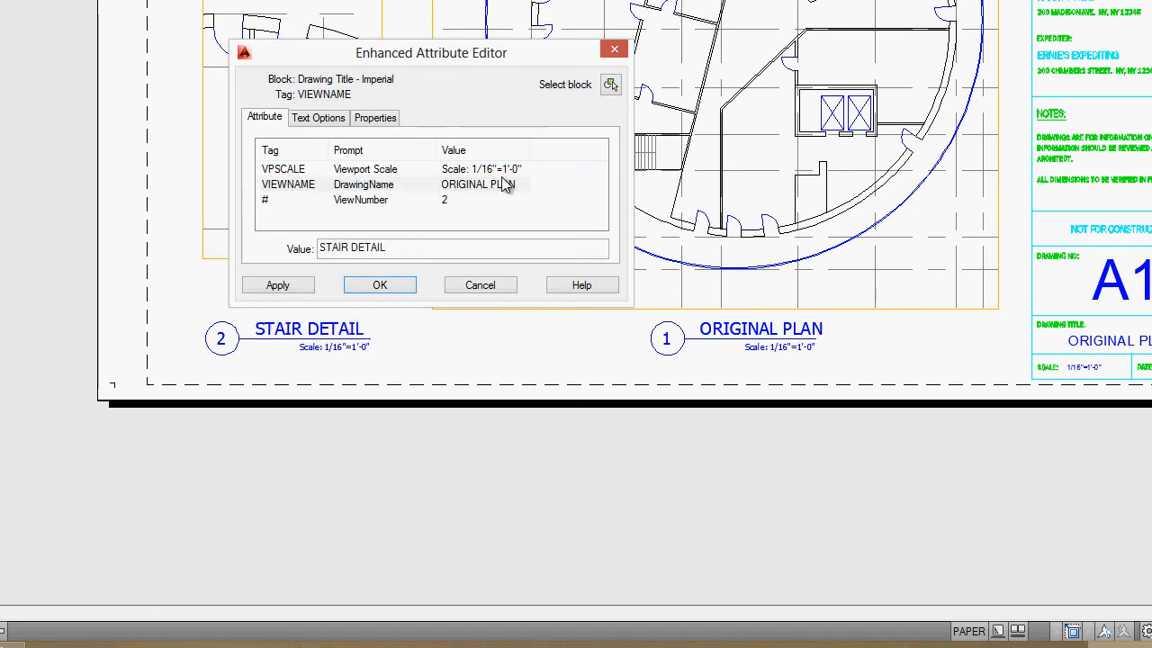
click(507, 170)
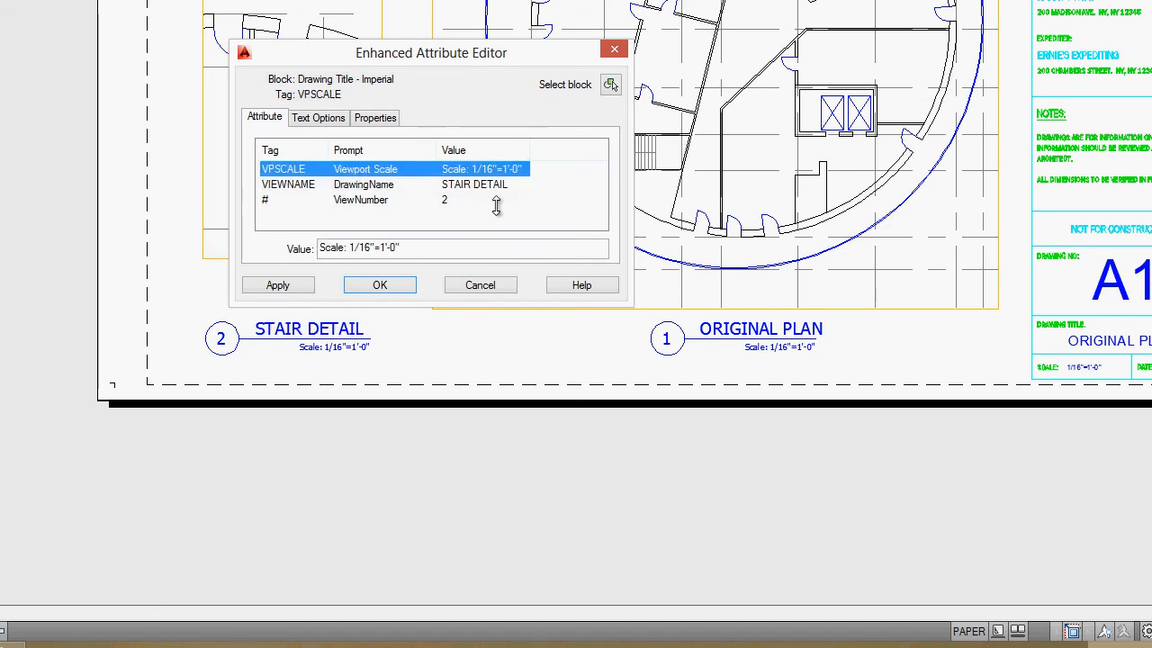
click(394, 288)
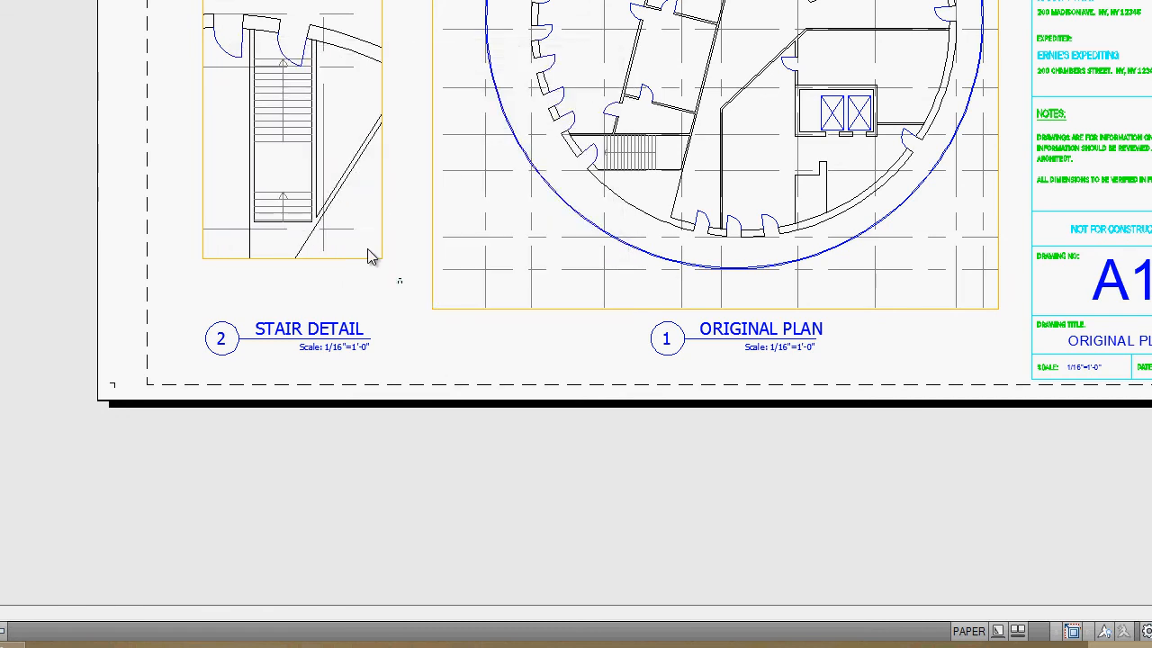
Step: Check the stair viewport's scale and set the STAIR DETAIL title's viewport scale text to "Scale: 1/8"=1'-0""
click(383, 256)
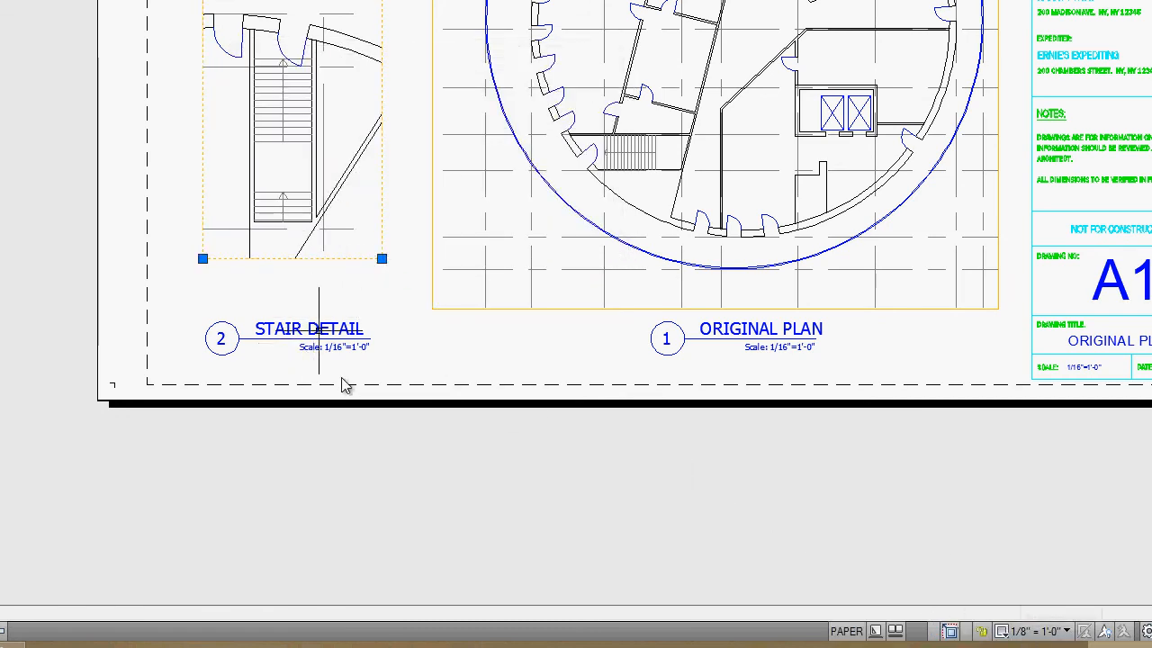
key(Escape)
click(335, 334)
double_click(350, 336)
click(477, 170)
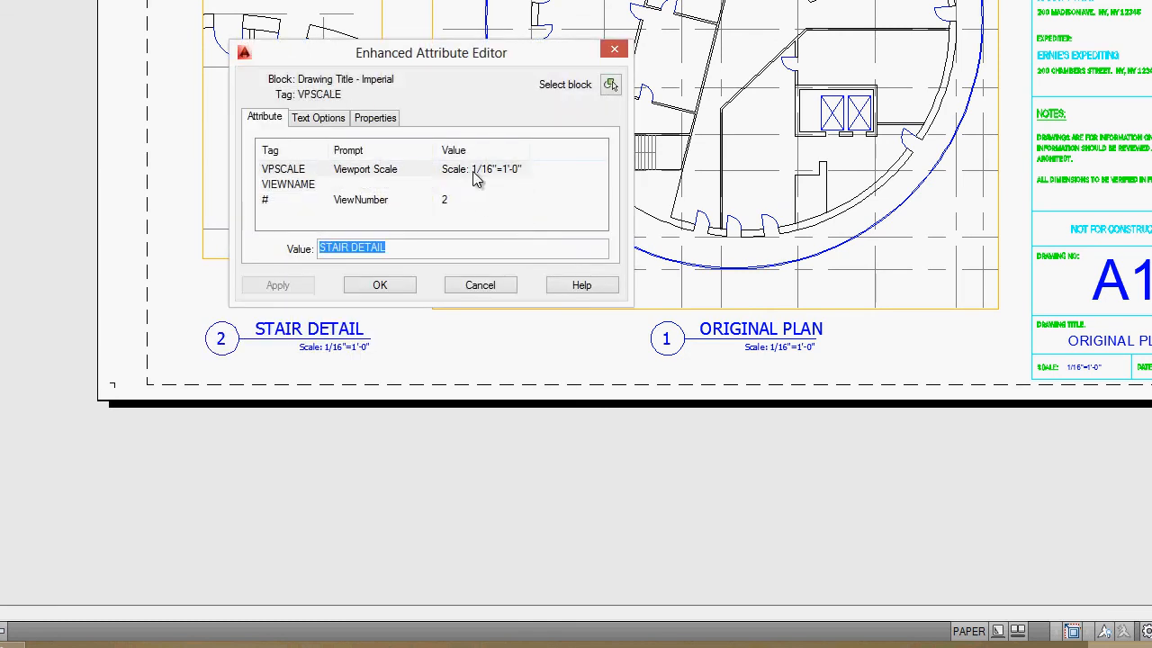
click(396, 254)
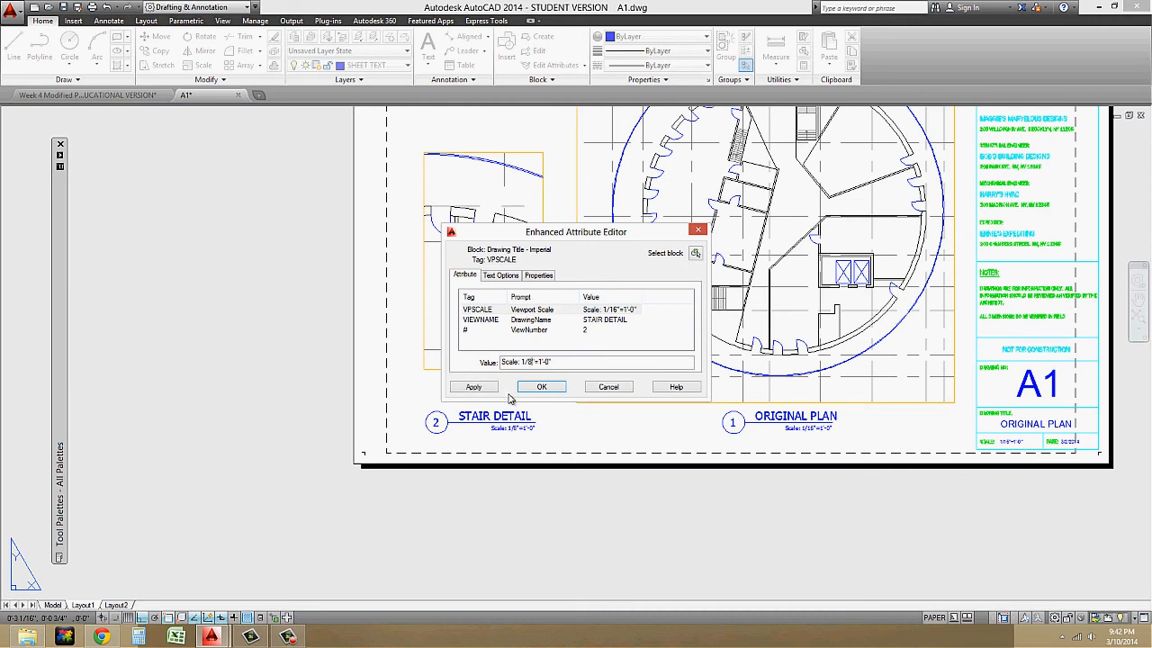
click(539, 388)
scroll(531, 391, down, 3)
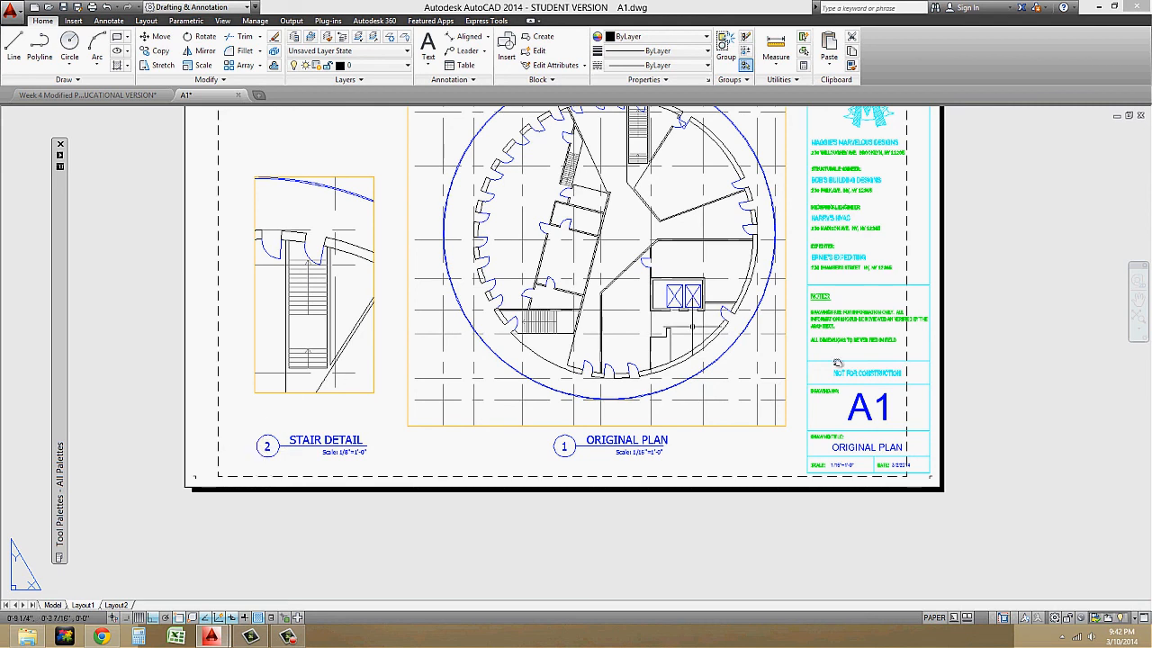
middle_drag(487, 208, 536, 249)
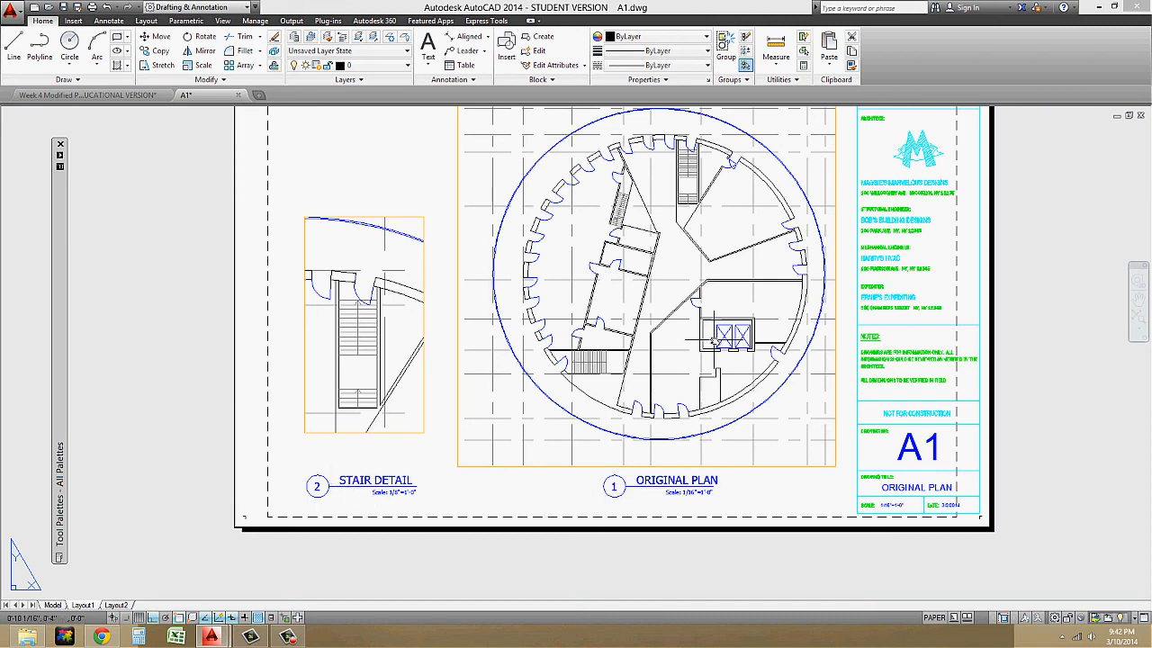
middle_drag(719, 236, 745, 306)
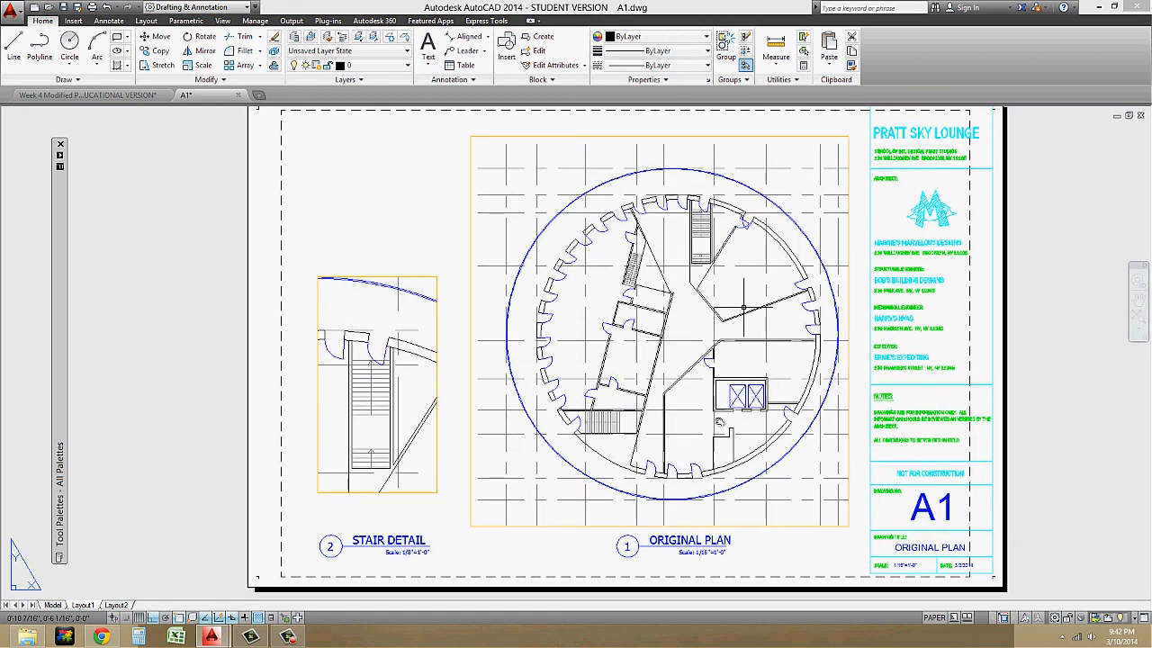
middle_drag(648, 283, 625, 258)
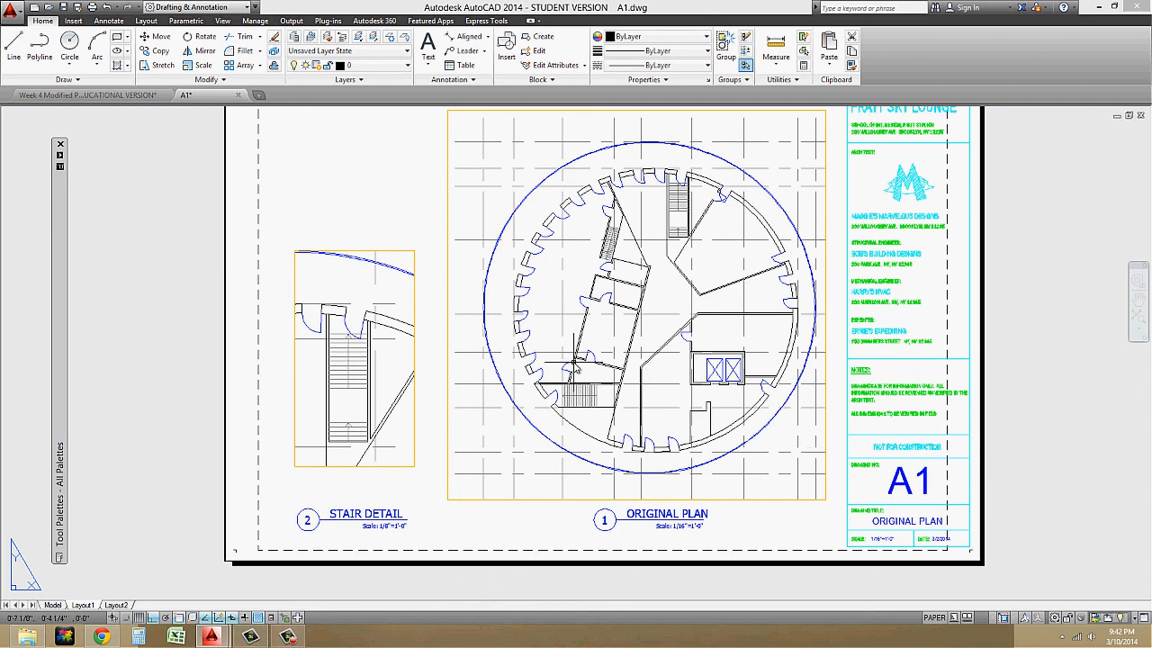
middle_drag(640, 357, 613, 381)
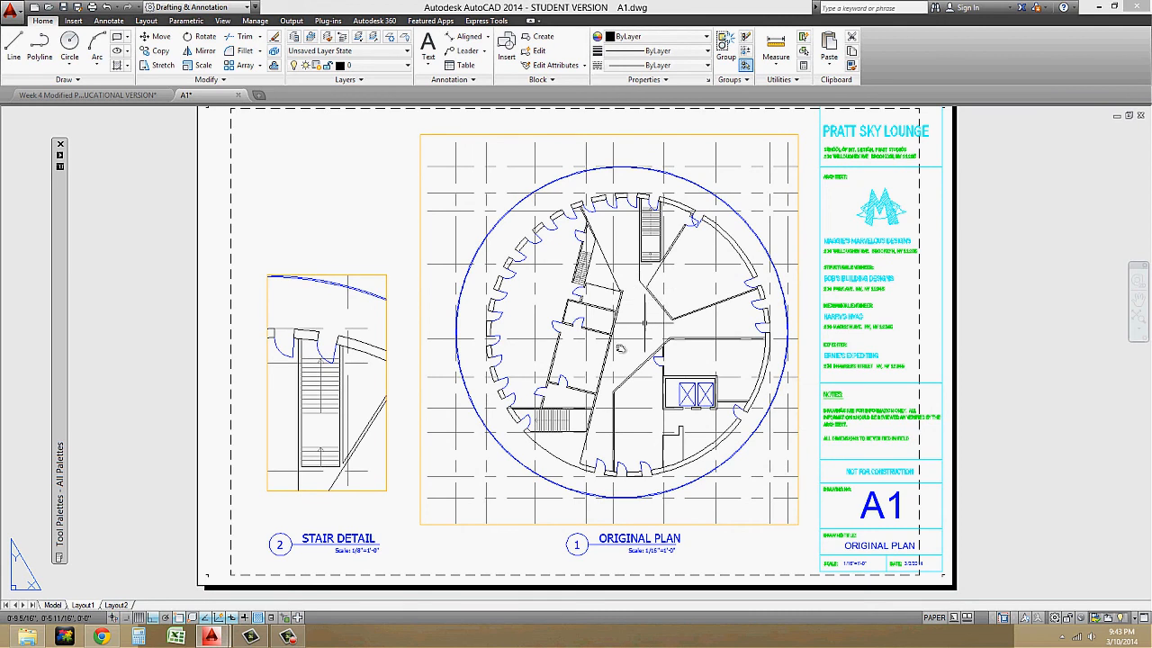